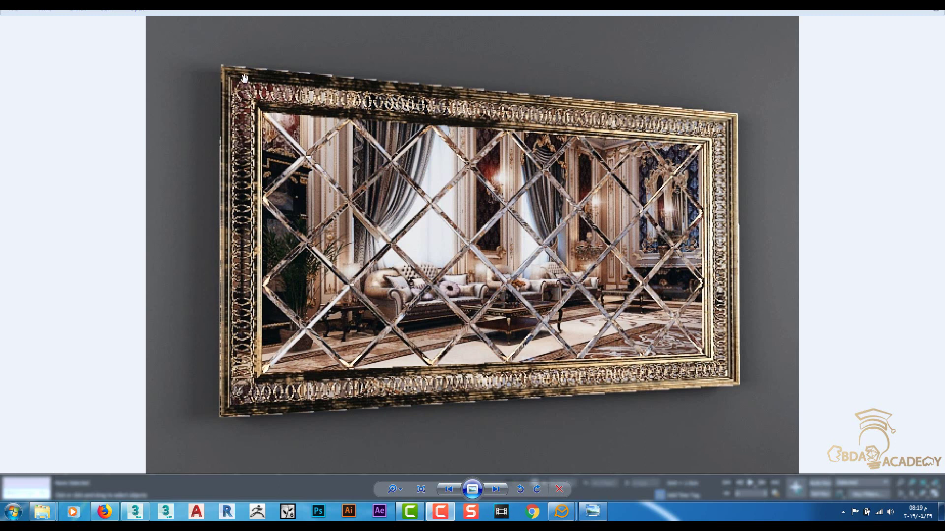
# Advance Windows Photo Viewer from the mirror photo to the hand-drawn profile sketch
pyautogui.click(496, 489)
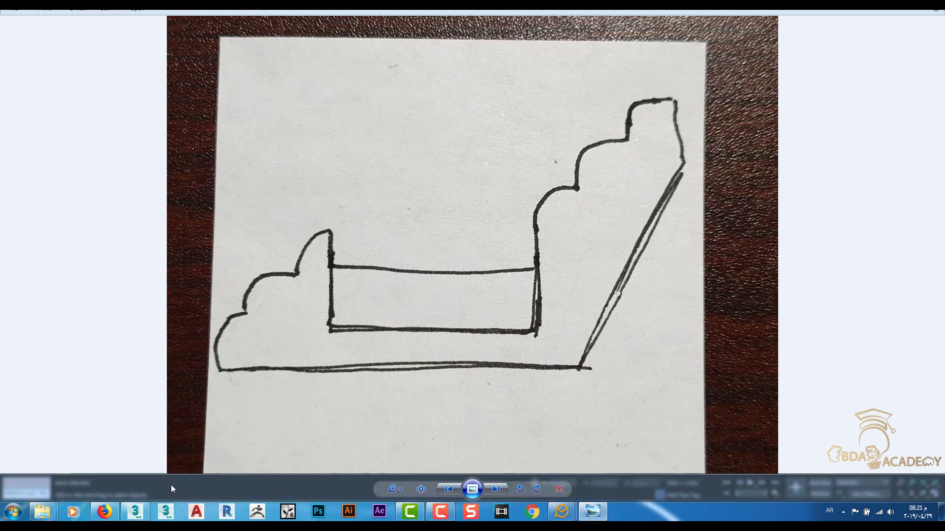
# In 3ds Max, create a plane of about 14 by 15 cm in the Top viewport
pyautogui.click(135, 512)
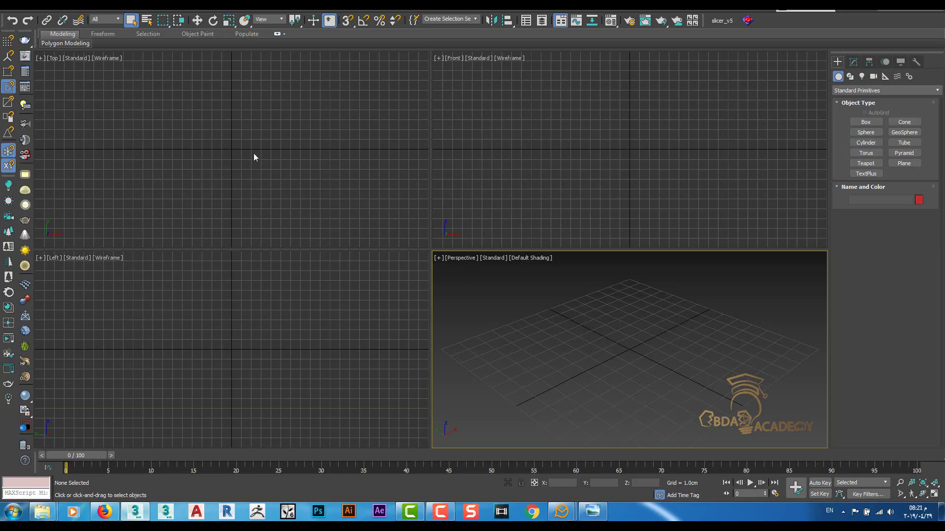
pyautogui.click(228, 132)
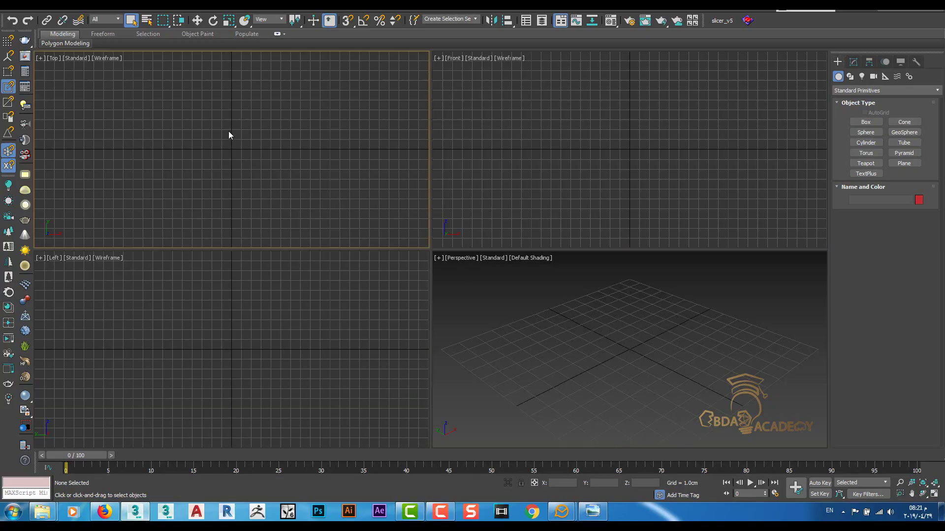
pyautogui.click(904, 163)
pyautogui.moveTo(289, 104)
pyautogui.mouseDown()
pyautogui.moveTo(188, 233)
pyautogui.moveTo(140, 239)
pyautogui.mouseUp()
pyautogui.moveTo(194, 169); pyautogui.dragTo(202, 162, button='middle')
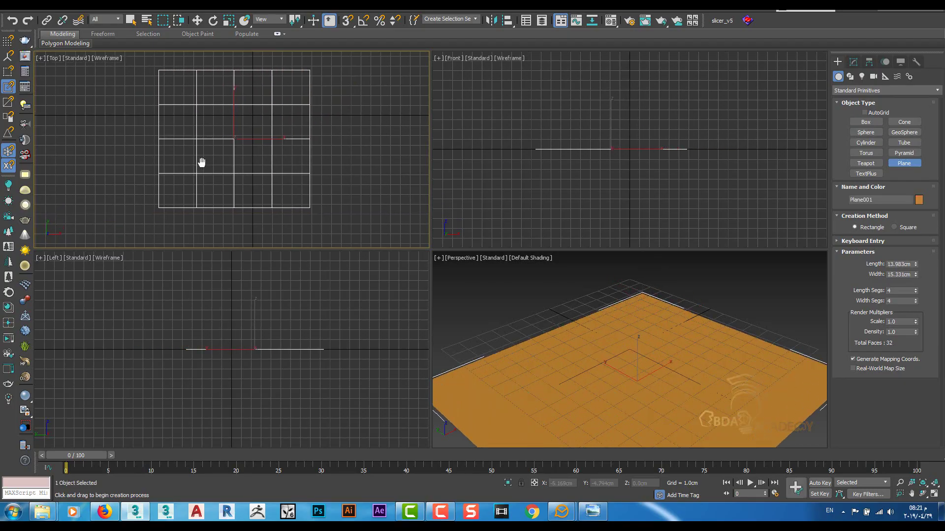
# Shade the Top view, drop the sketch photo onto the plane as its texture, and maximize the view
pyautogui.press('F3')
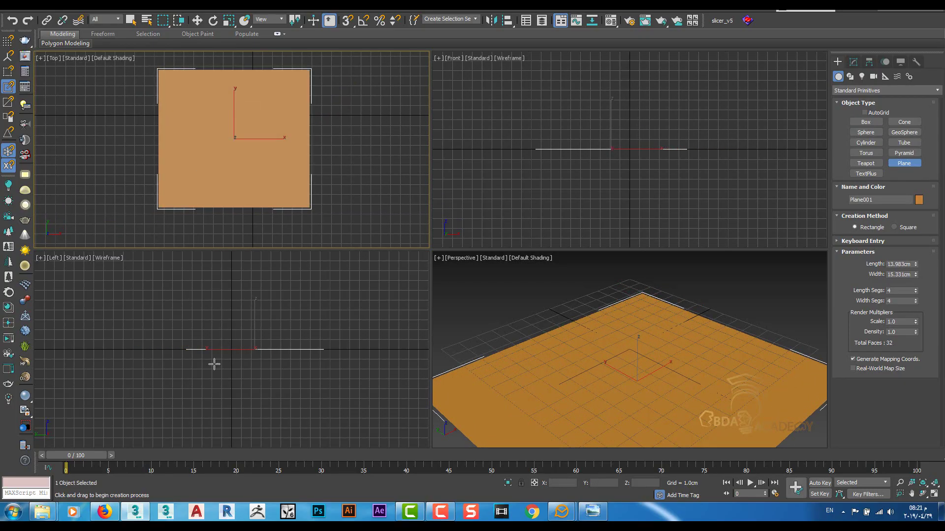
pyautogui.click(89, 487)
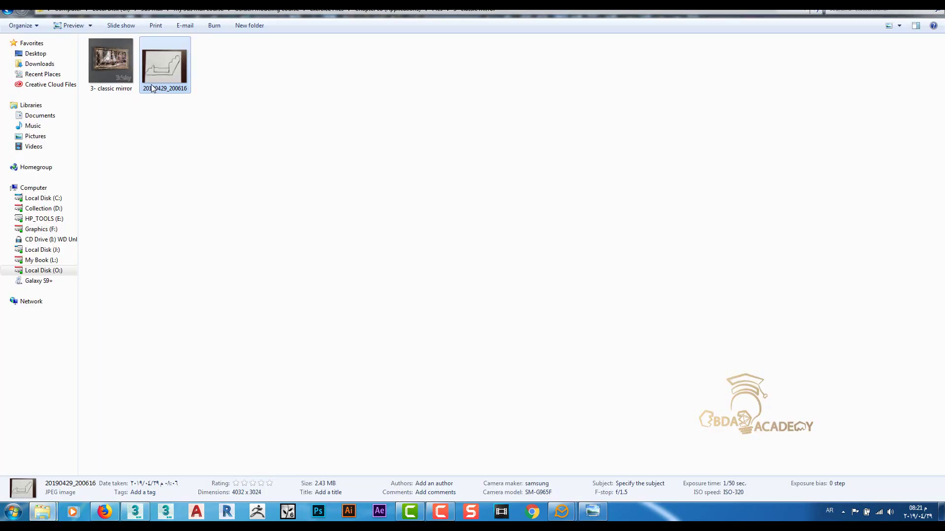
pyautogui.moveTo(154, 89)
pyautogui.mouseDown()
pyautogui.moveTo(142, 497)
pyautogui.moveTo(201, 133)
pyautogui.mouseUp()
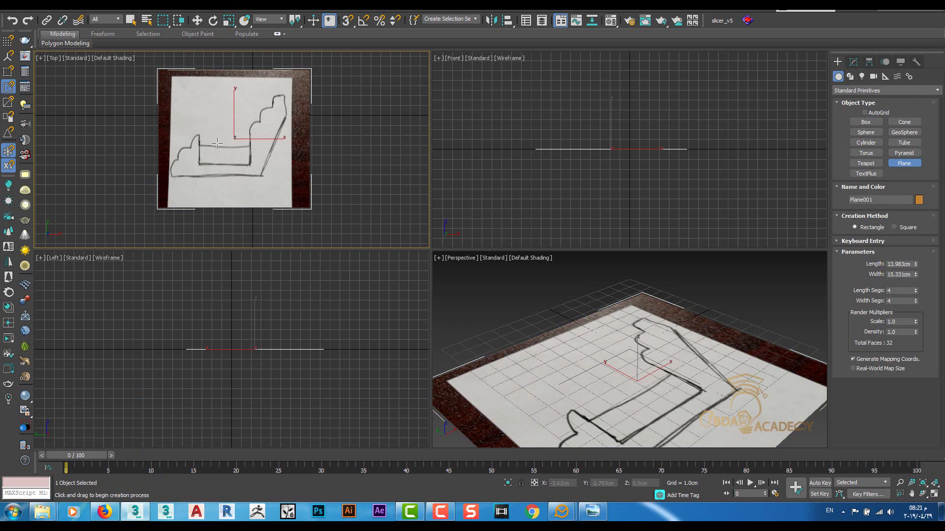
pyautogui.hotkey('alt', 'w')
pyautogui.moveTo(455, 274); pyautogui.dragTo(448, 277, button='middle')
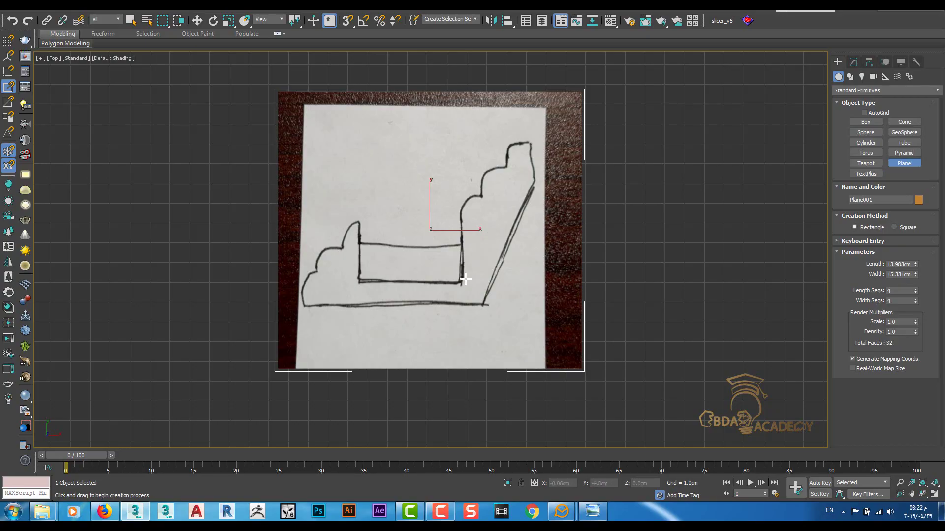
# Widen the reference plane in Modify to match the sketch's proportions
pyautogui.click(854, 62)
pyautogui.moveTo(916, 219); pyautogui.dragTo(922, 198)
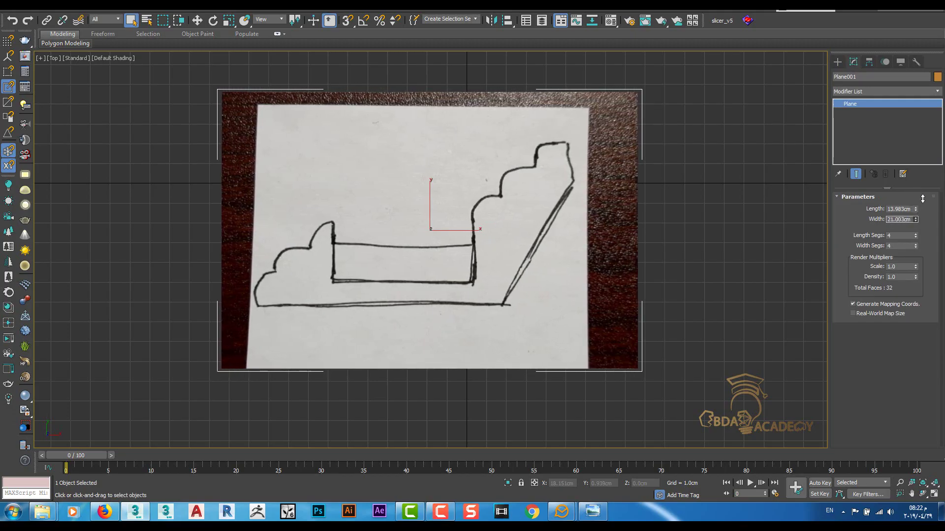
pyautogui.click(839, 61)
pyautogui.click(850, 77)
pyautogui.click(866, 130)
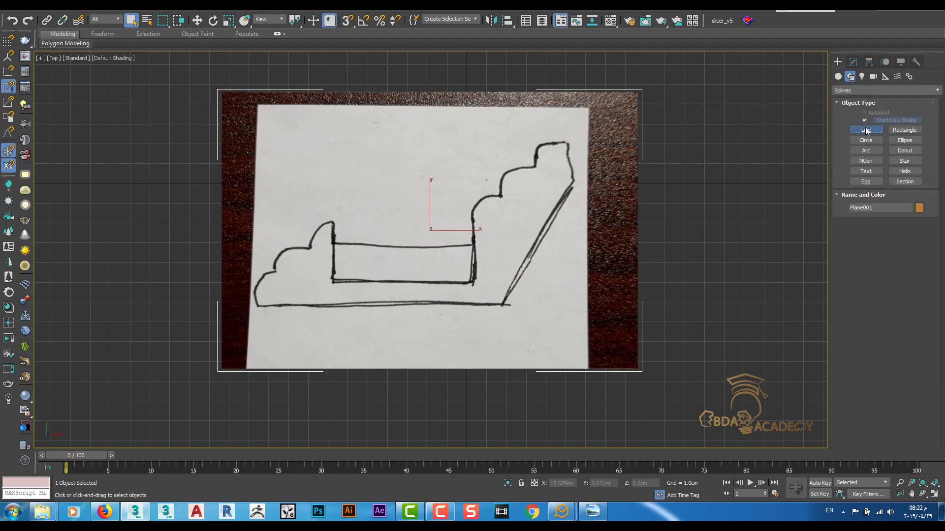
# Trace a Line along the sketch's base, slanted back edge and right-hand steps
pyautogui.click(257, 307)
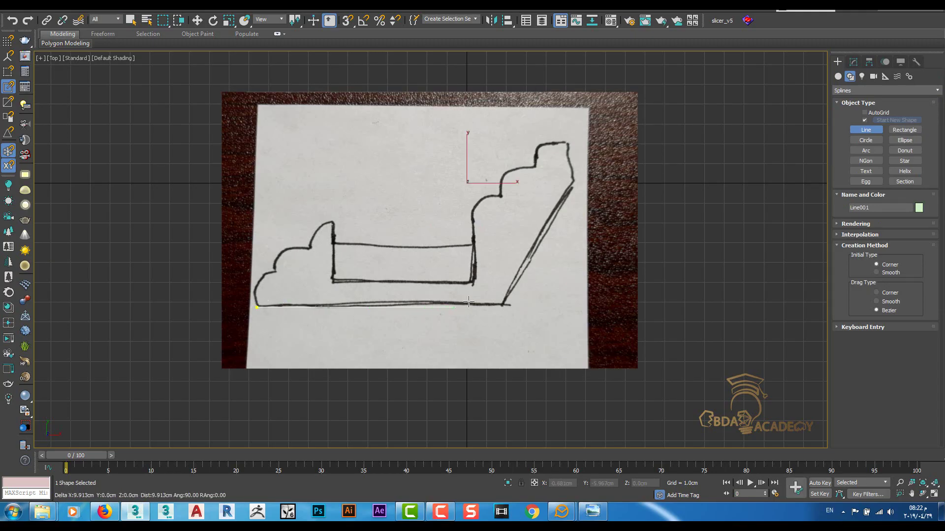
pyautogui.click(503, 305)
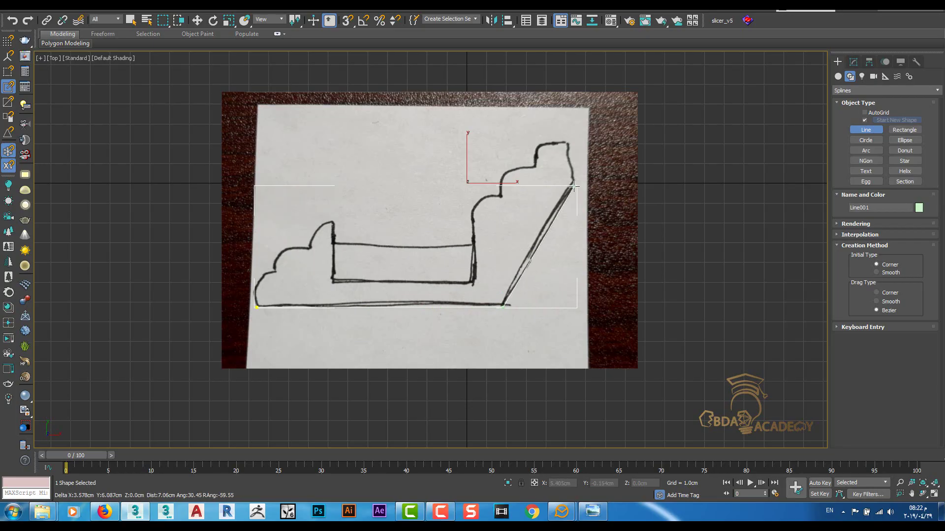
pyautogui.click(574, 185)
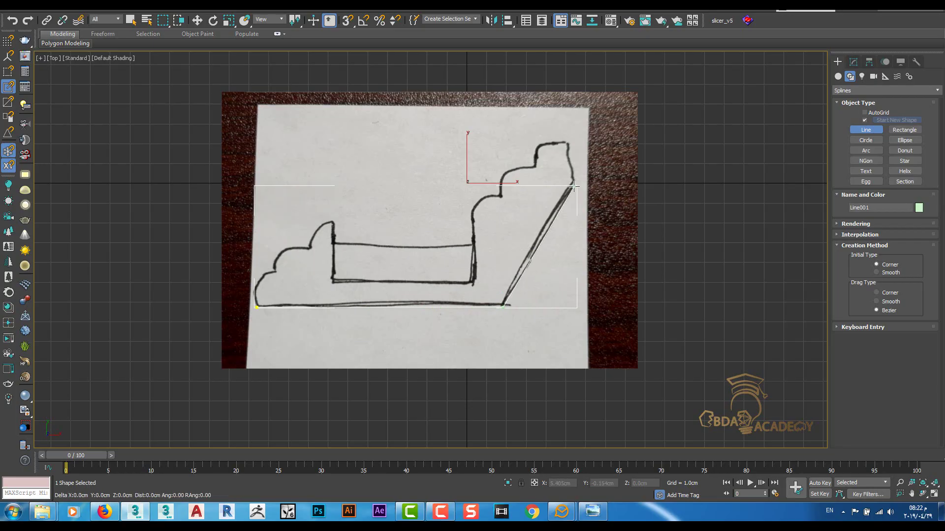
pyautogui.click(573, 142)
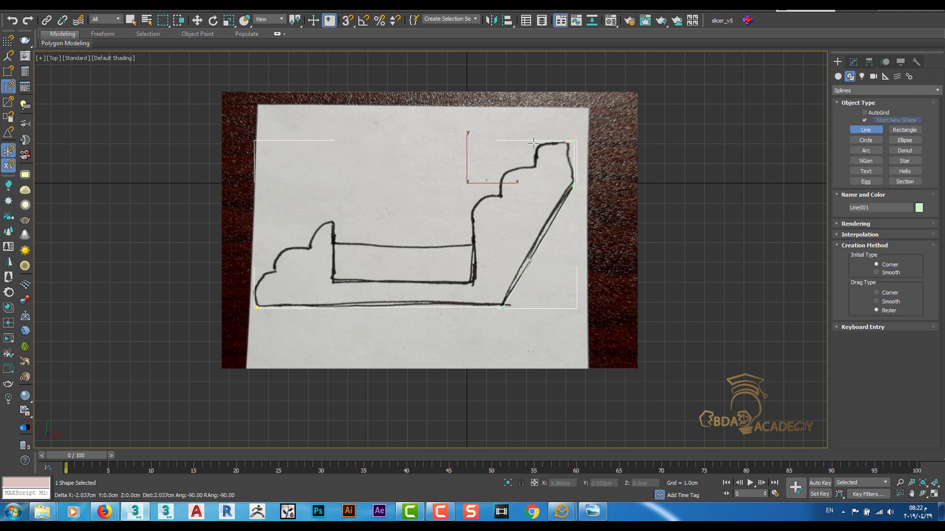
pyautogui.click(536, 143)
pyautogui.click(536, 167)
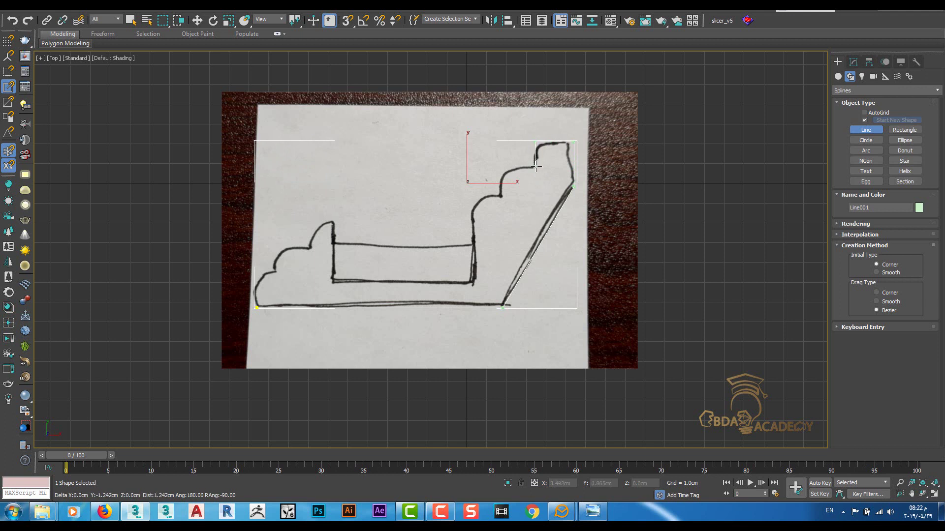
pyautogui.click(502, 169)
pyautogui.click(501, 196)
pyautogui.click(476, 196)
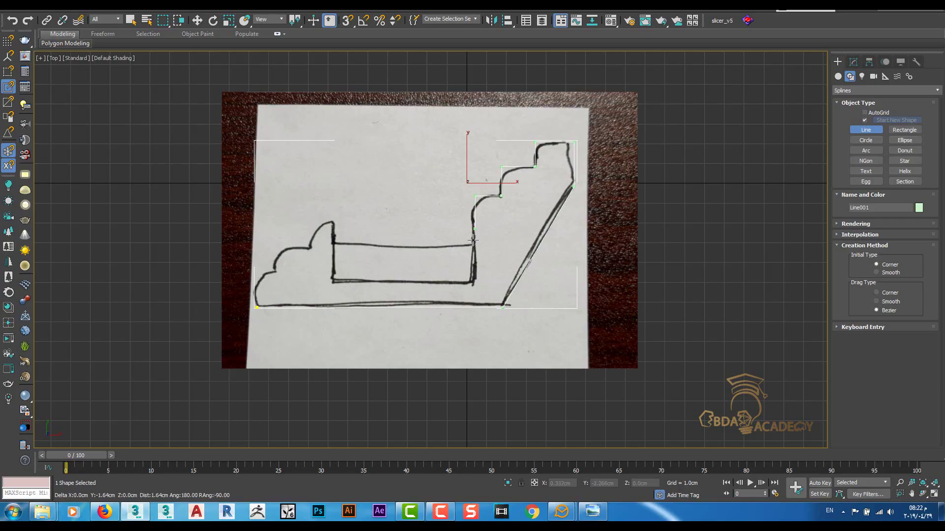
# Continue the line over the left raised block and steps, ending on the first vertex
pyautogui.click(335, 282)
pyautogui.click(334, 222)
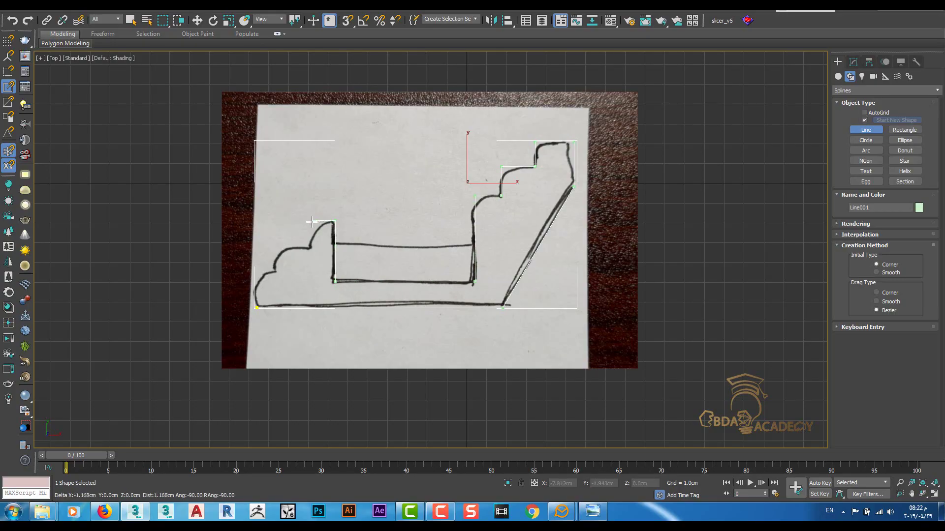
pyautogui.click(304, 248)
pyautogui.click(279, 247)
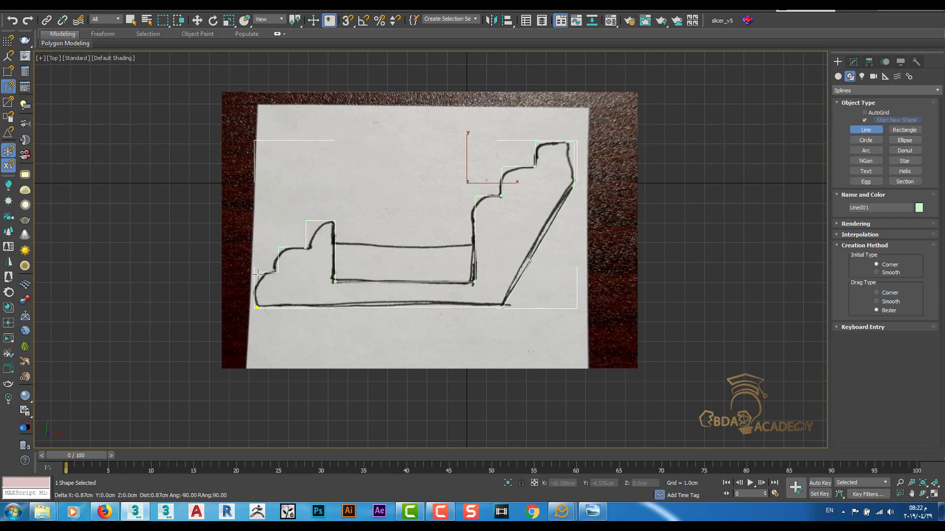
pyautogui.click(277, 271)
pyautogui.click(257, 272)
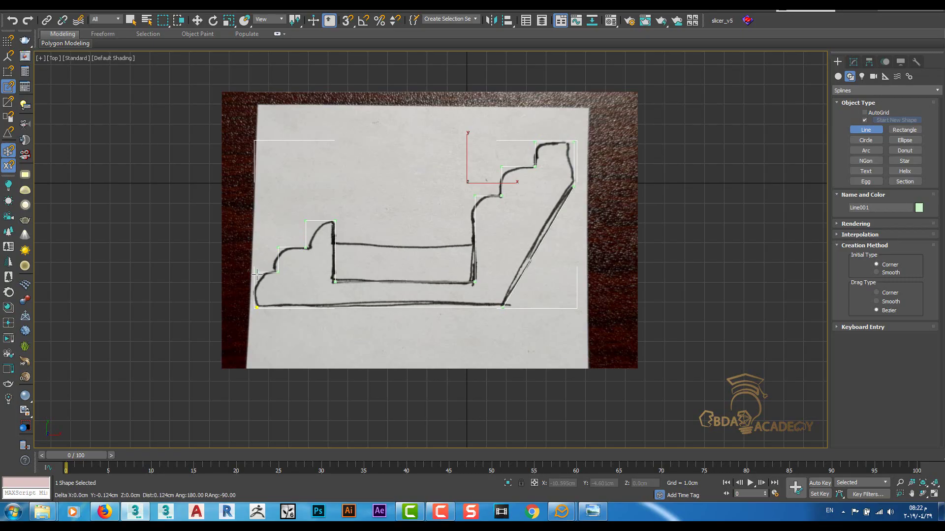
pyautogui.click(257, 307)
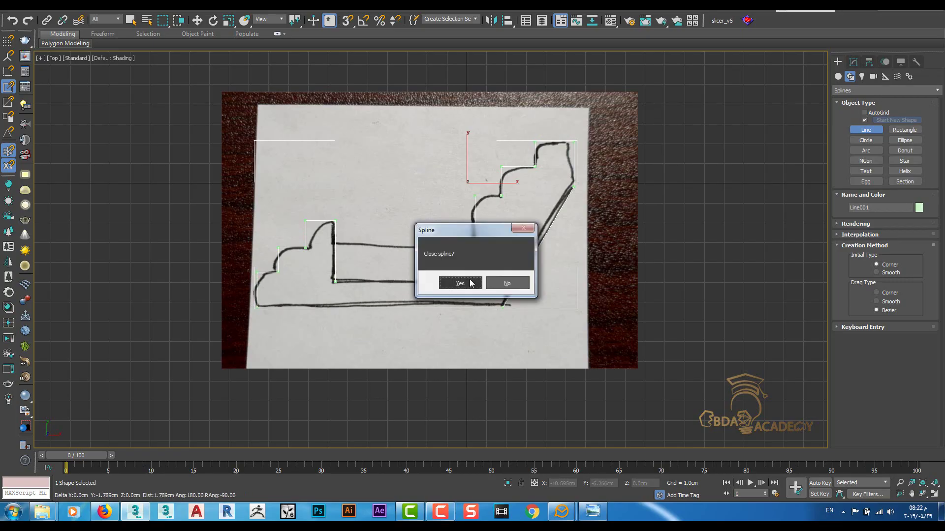
# Close the spline, enter Vertex mode, select the bottom-left corner point and turn on snaps
pyautogui.click(461, 280)
pyautogui.moveTo(317, 304); pyautogui.dragTo(340, 306, button='middle')
pyautogui.rightClick(339, 306)
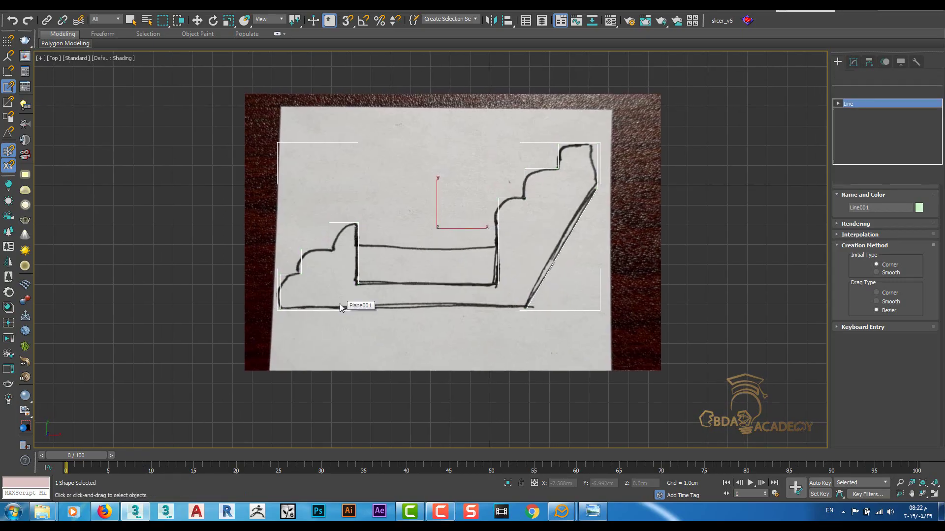
pyautogui.scroll(3, 298, 304)
pyautogui.scroll(2, 346, 318)
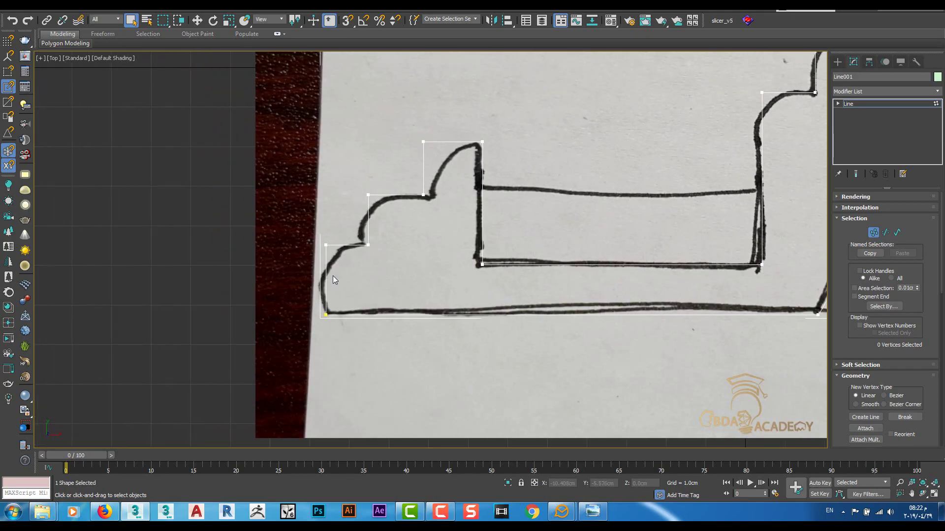
pyautogui.scroll(2, 333, 280)
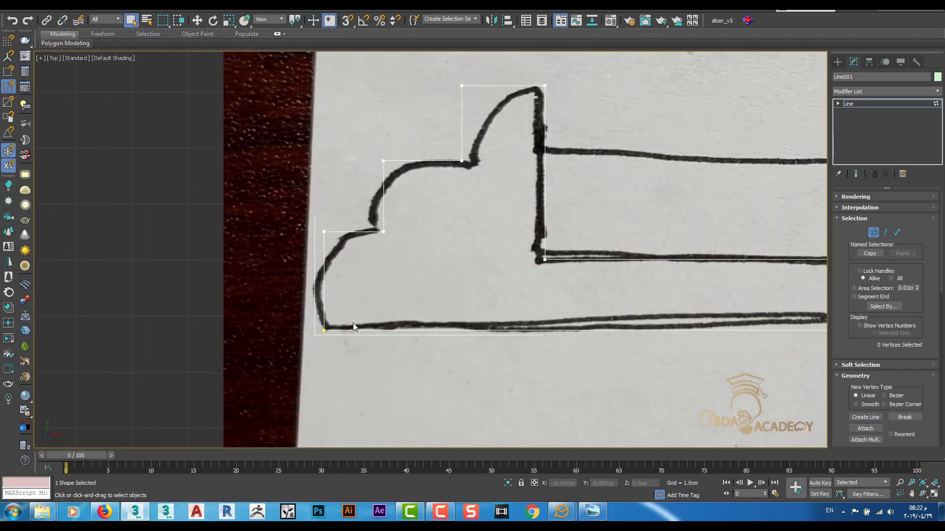
pyautogui.moveTo(302, 347); pyautogui.dragTo(294, 353)
pyautogui.press('w')
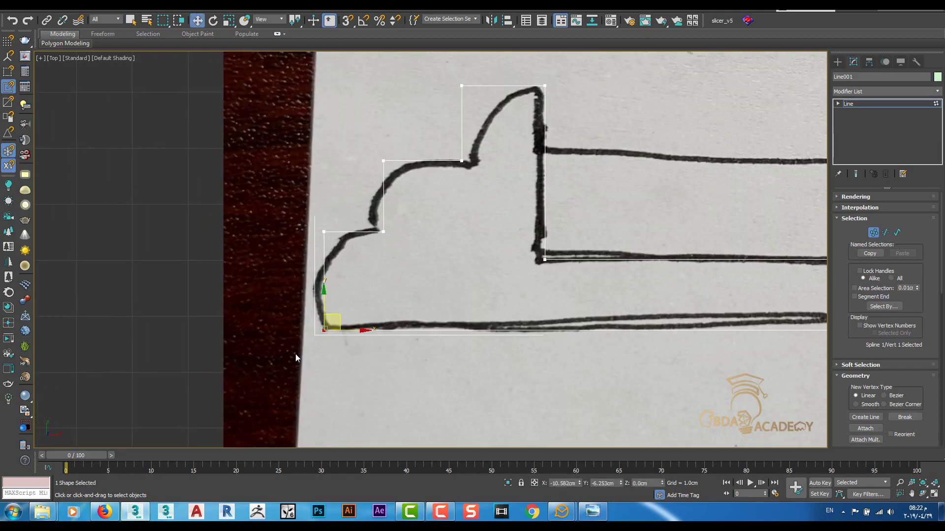
pyautogui.press('s')
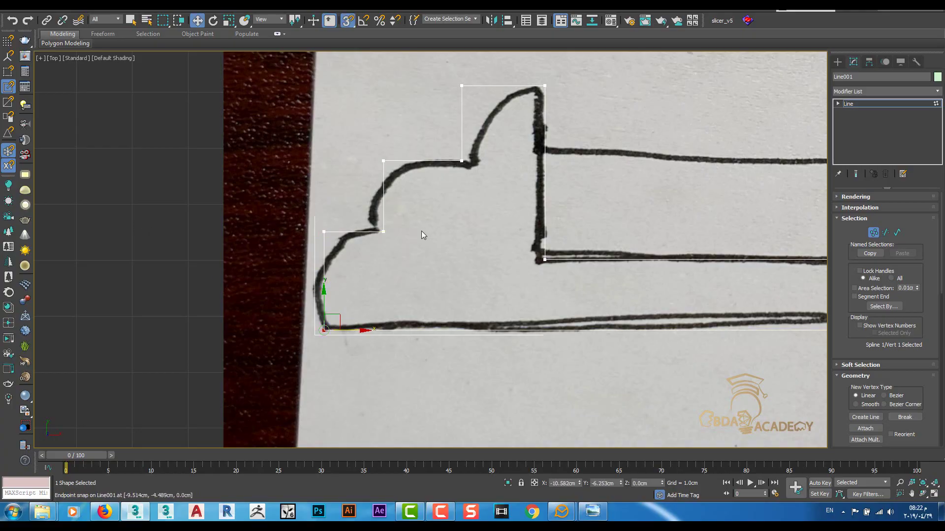
pyautogui.scroll(-5, 841, 399)
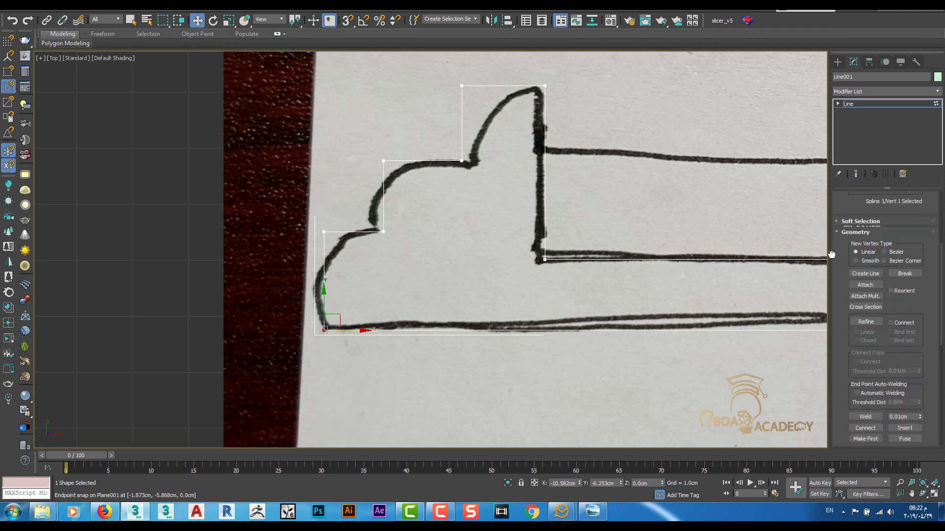
pyautogui.scroll(-4, 847, 400)
# Fillet the left and right step corners so they follow the sketch's curves
pyautogui.click(865, 304)
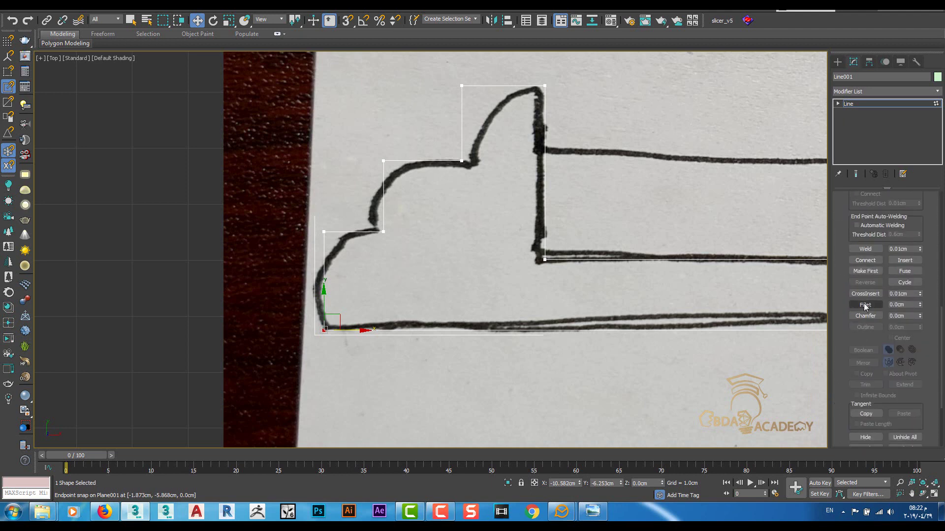
pyautogui.moveTo(324, 294); pyautogui.dragTo(321, 349, button='middle')
pyautogui.moveTo(322, 301); pyautogui.dragTo(329, 261)
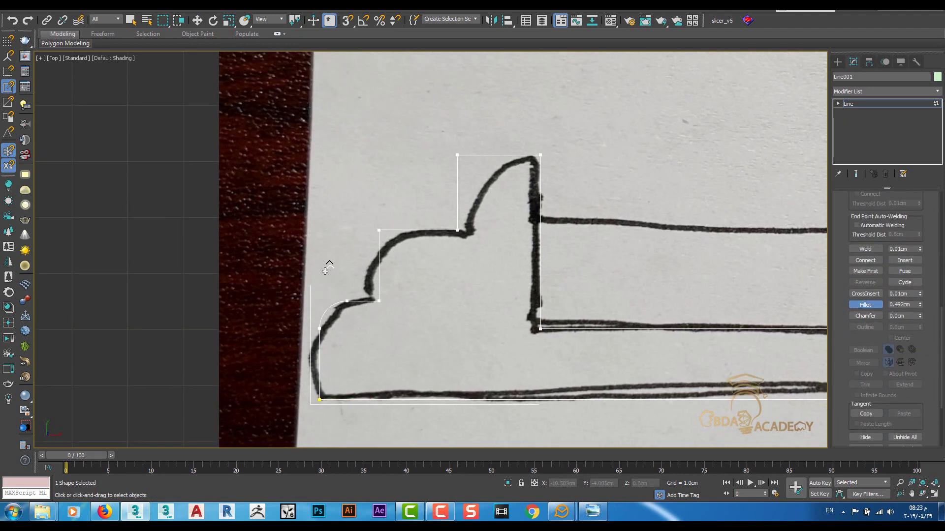
pyautogui.moveTo(376, 228)
pyautogui.mouseDown()
pyautogui.moveTo(454, 174)
pyautogui.moveTo(485, 95)
pyautogui.mouseUp()
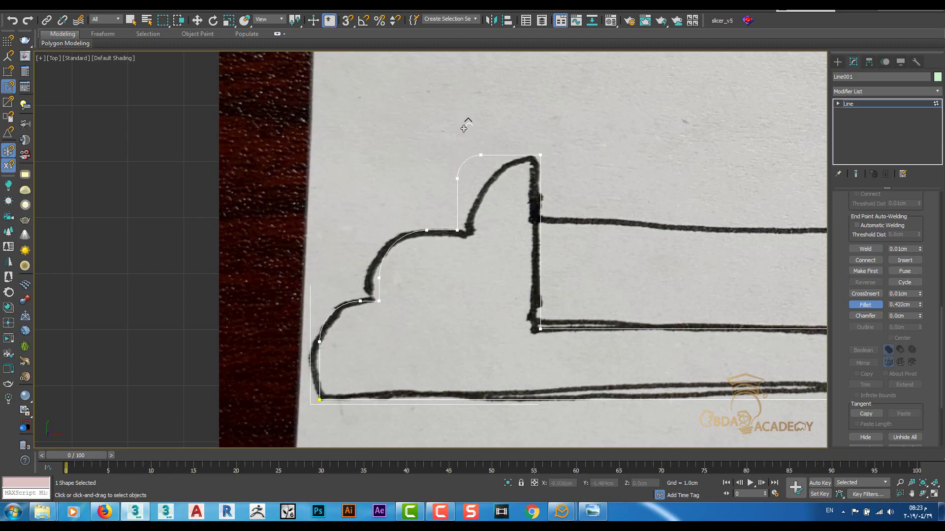
pyautogui.scroll(-3, 566, 150)
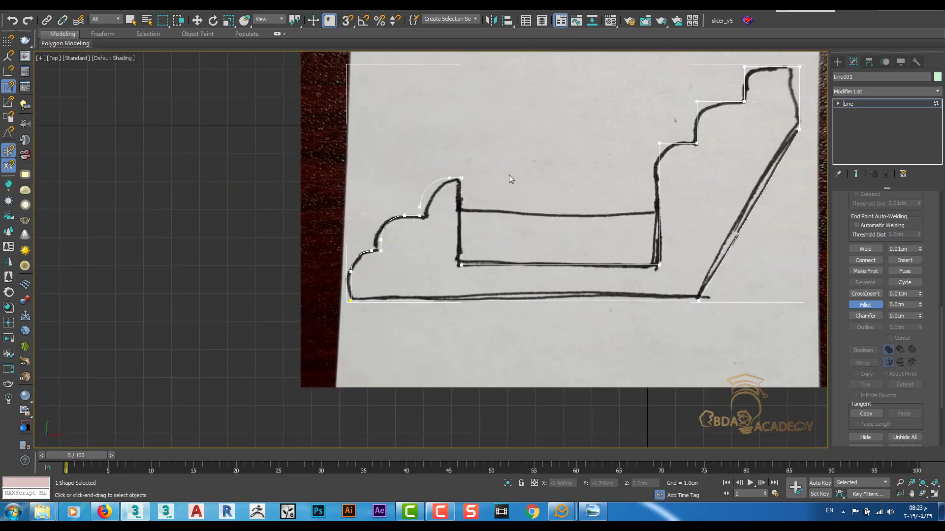
pyautogui.moveTo(509, 175); pyautogui.dragTo(325, 319, button='middle')
pyautogui.scroll(2, 392, 321)
pyautogui.moveTo(414, 301)
pyautogui.mouseDown()
pyautogui.moveTo(424, 263)
pyautogui.moveTo(495, 189)
pyautogui.moveTo(551, 152)
pyautogui.mouseUp()
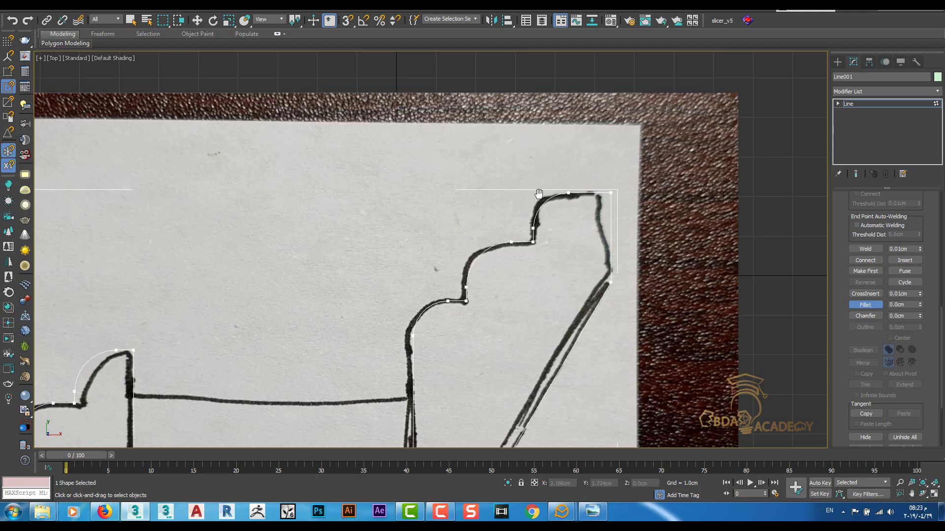
pyautogui.moveTo(539, 194); pyautogui.dragTo(577, 164, button='middle')
pyautogui.click(841, 66)
# Move the profile spline aside and delete the reference photo plane
pyautogui.scroll(-5, 638, 200)
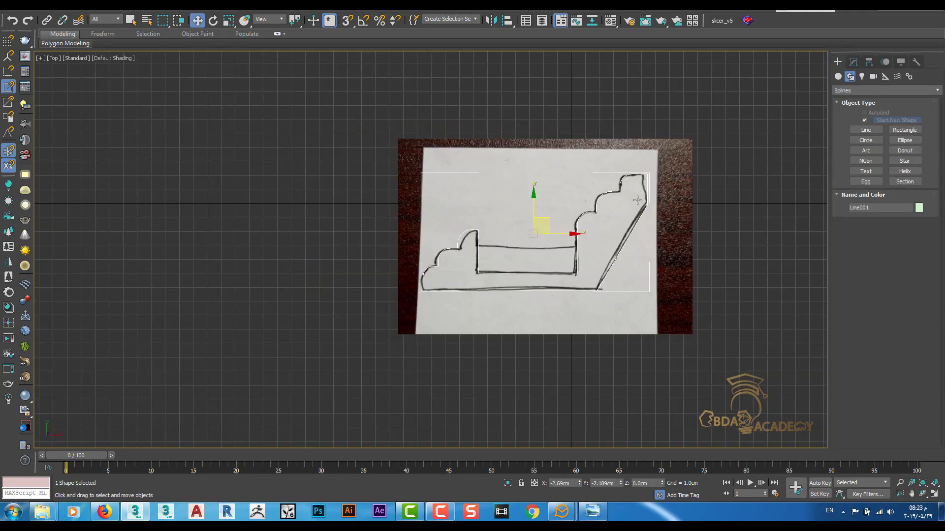
pyautogui.moveTo(570, 235); pyautogui.dragTo(280, 234)
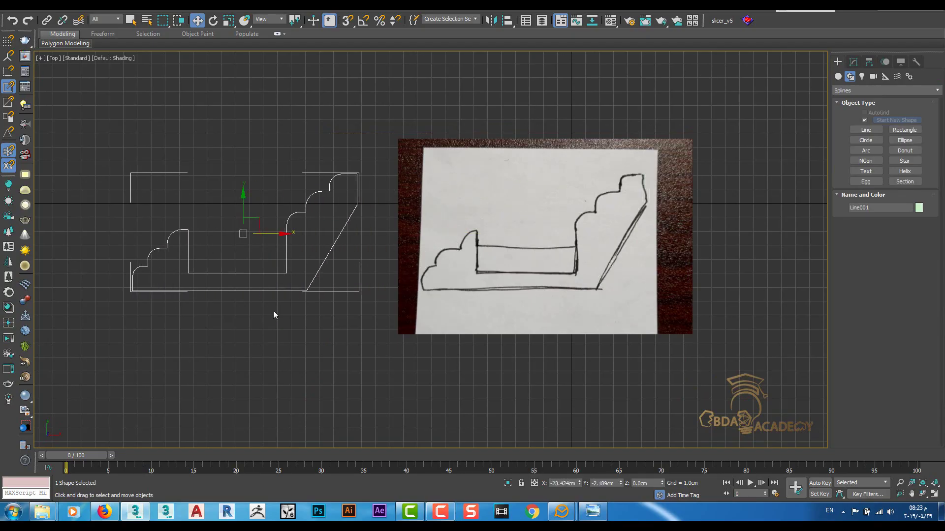
pyautogui.moveTo(274, 314); pyautogui.dragTo(336, 321, button='middle')
pyautogui.click(591, 251)
pyautogui.press('Delete')
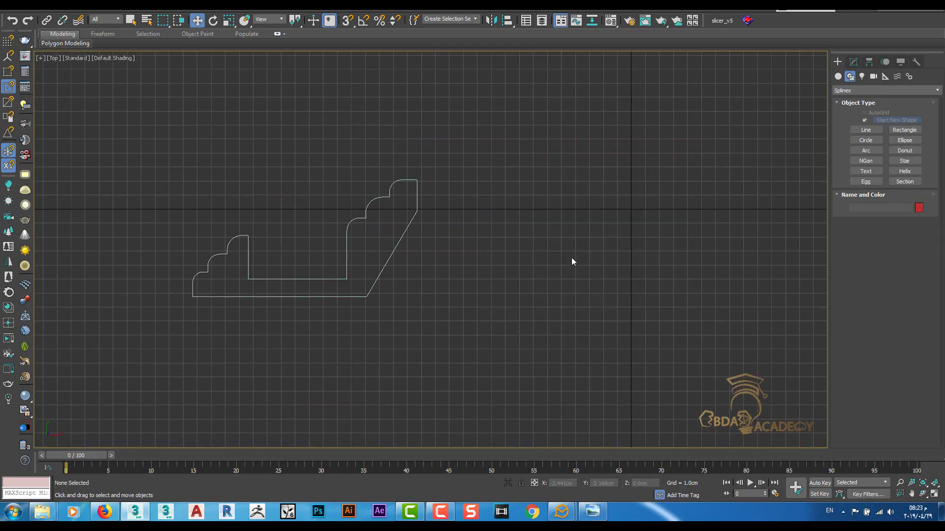
pyautogui.moveTo(371, 265)
pyautogui.mouseDown(button='middle')
pyautogui.moveTo(430, 259)
pyautogui.moveTo(495, 303)
pyautogui.mouseUp(button='middle')
# Select Line001 and read its size in Utilities > Measure: 16 by 8.348 cm
pyautogui.click(446, 266)
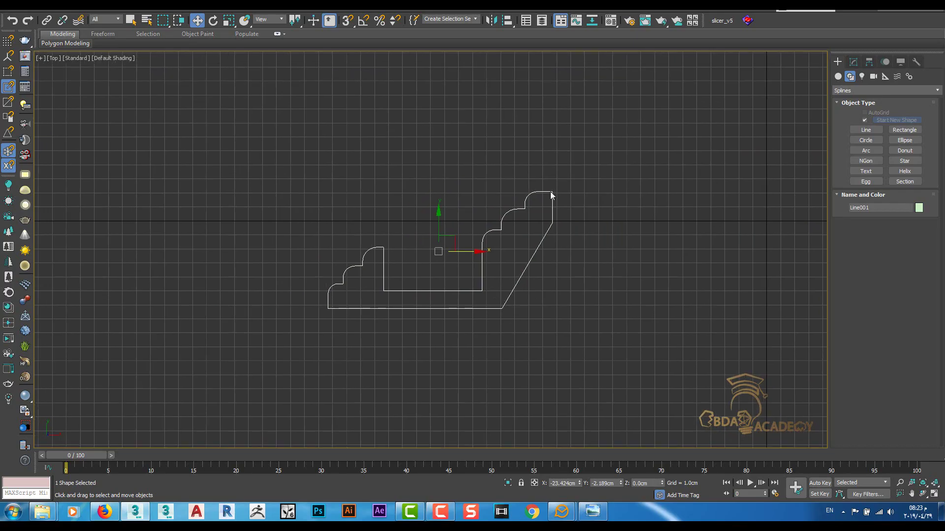
pyautogui.click(917, 61)
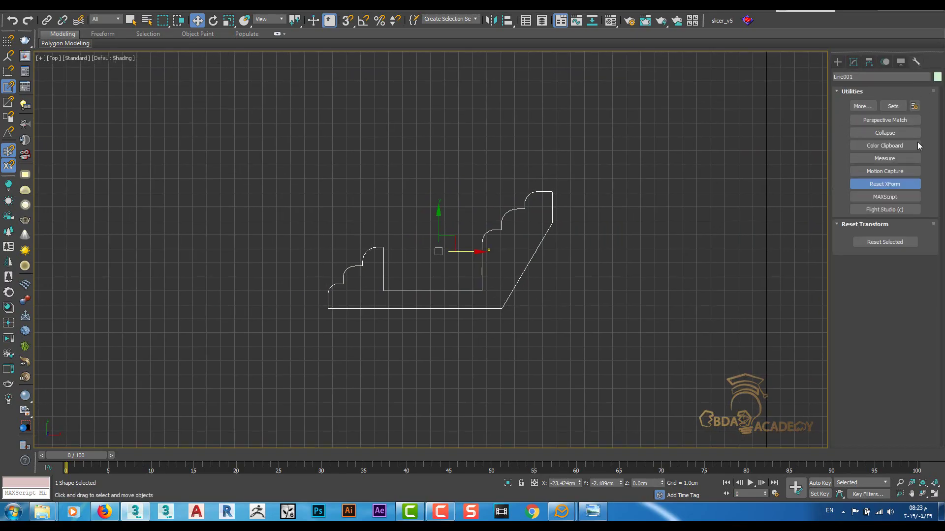
pyautogui.click(893, 156)
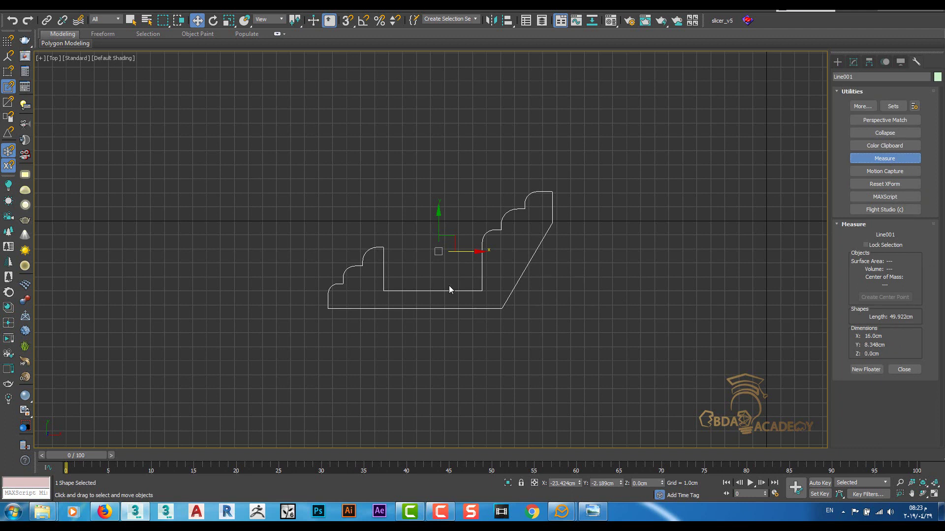
pyautogui.scroll(3, 450, 289)
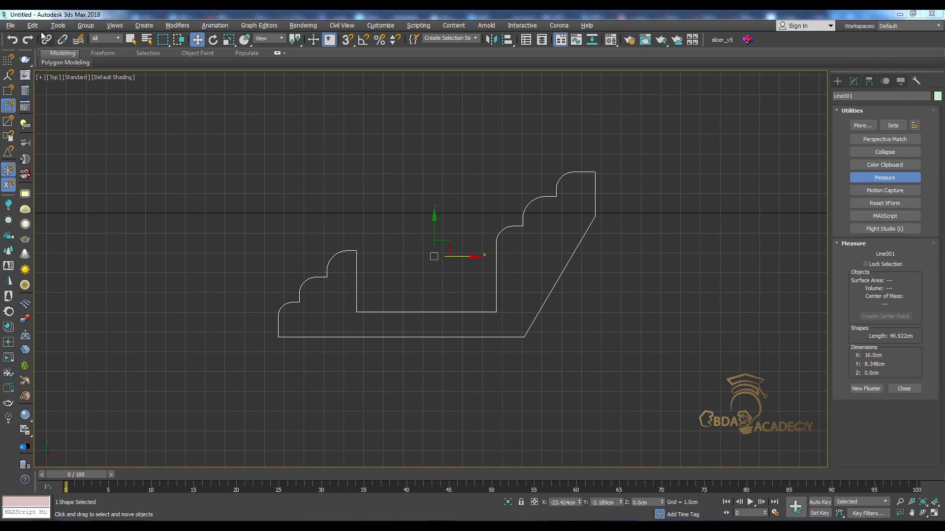
# Set the profile's X size to 12 cm in the Transform Toolbox
pyautogui.click(38, 26)
pyautogui.click(64, 171)
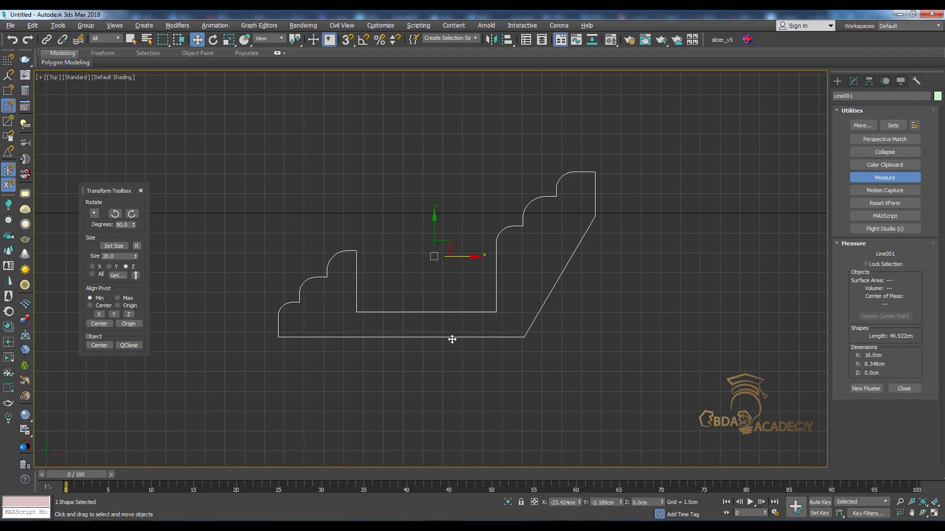
pyautogui.click(92, 267)
pyautogui.click(119, 256)
pyautogui.doubleClick(119, 257)
pyautogui.write('12')
pyautogui.click(113, 245)
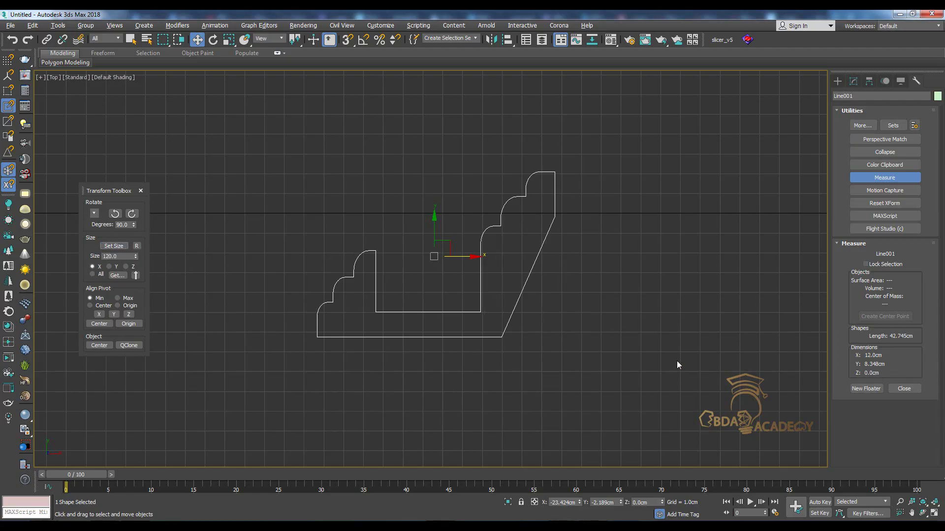
# Set the profile's Y size to 5 cm, correcting an initial 6 cm entry
pyautogui.click(109, 266)
pyautogui.doubleClick(119, 256)
pyautogui.write('60')
pyautogui.click(114, 246)
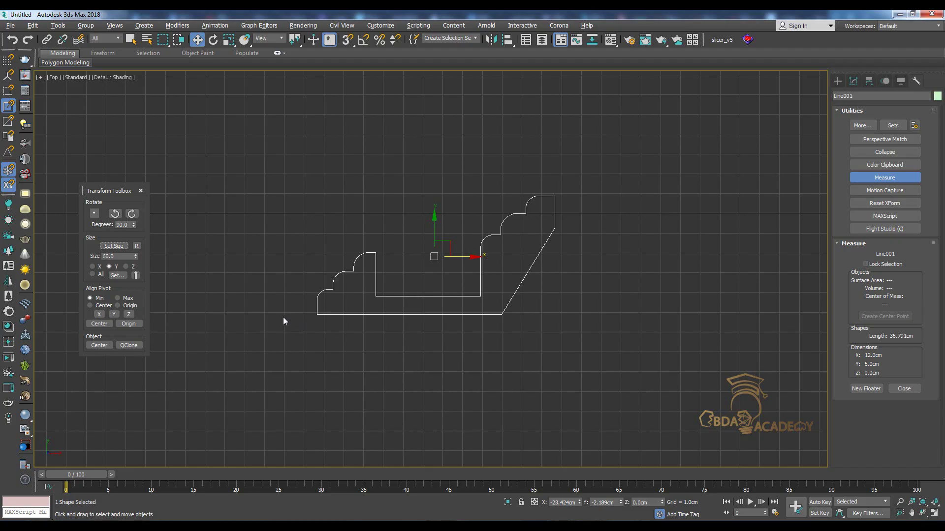
pyautogui.doubleClick(118, 257)
pyautogui.write('50')
pyautogui.click(122, 246)
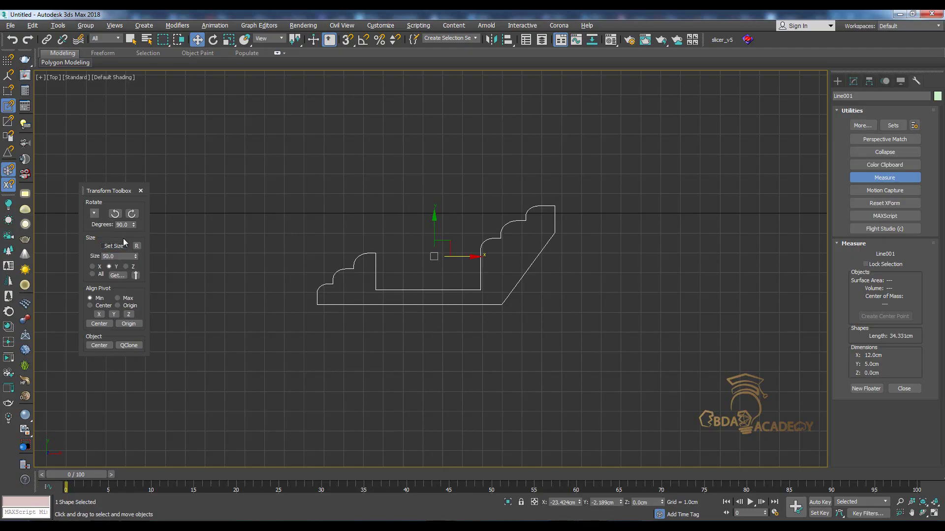
# Close the Transform Toolbox and restore the four-viewport layout
pyautogui.click(141, 191)
pyautogui.moveTo(289, 243); pyautogui.dragTo(211, 236, button='middle')
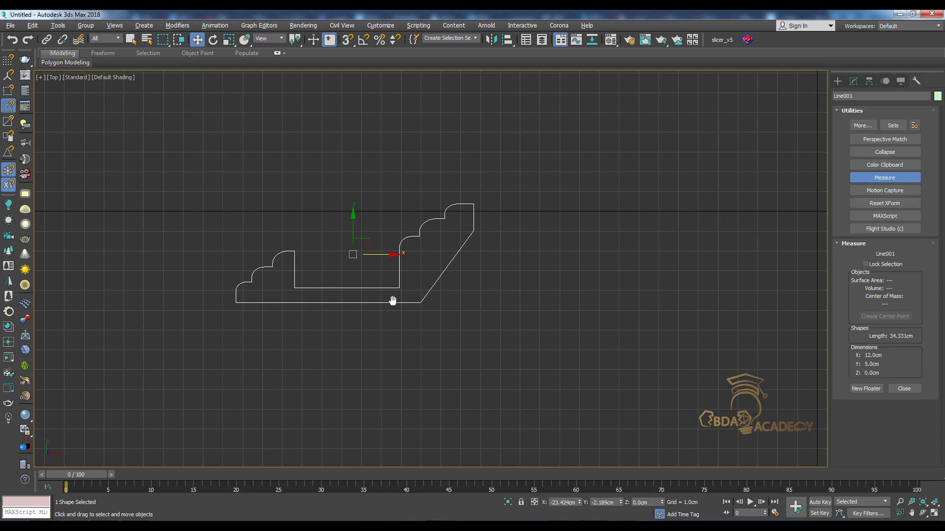
pyautogui.scroll(-1, 392, 298)
pyautogui.scroll(-2, 302, 295)
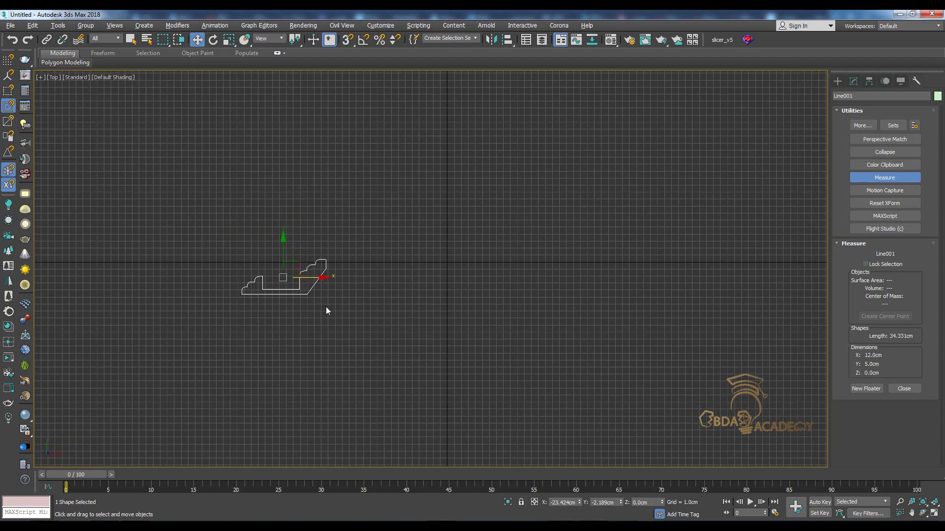
pyautogui.hotkey('alt', 'w')
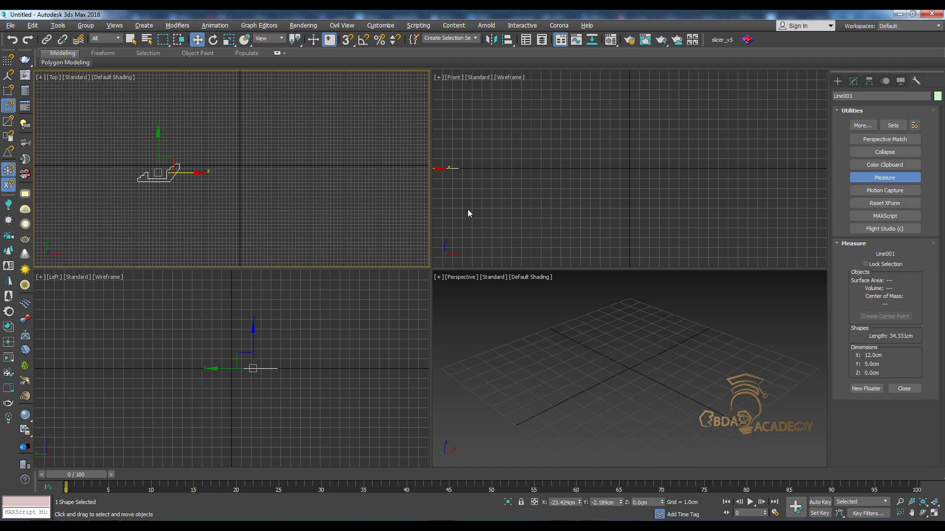
# Draw a rectangle upright in the Front viewport
pyautogui.click(837, 81)
pyautogui.click(904, 148)
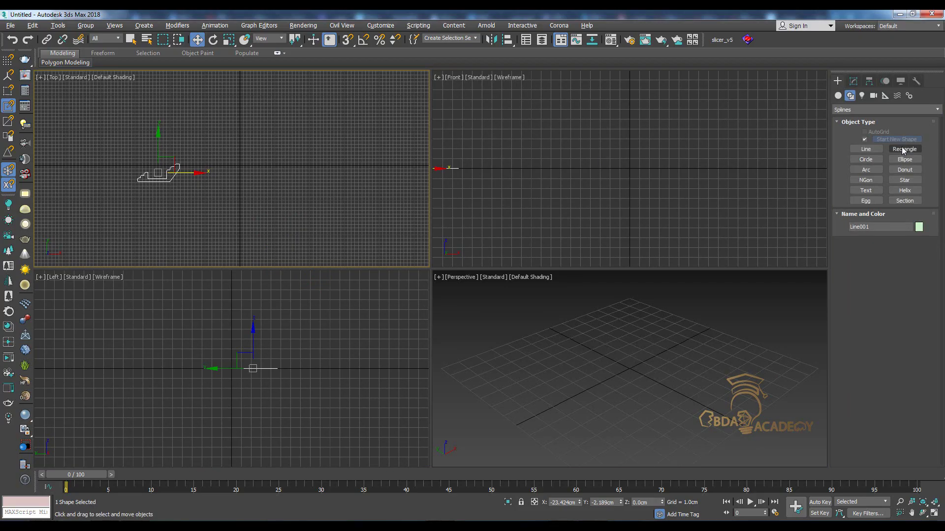
pyautogui.moveTo(762, 104); pyautogui.dragTo(504, 246)
pyautogui.click(853, 81)
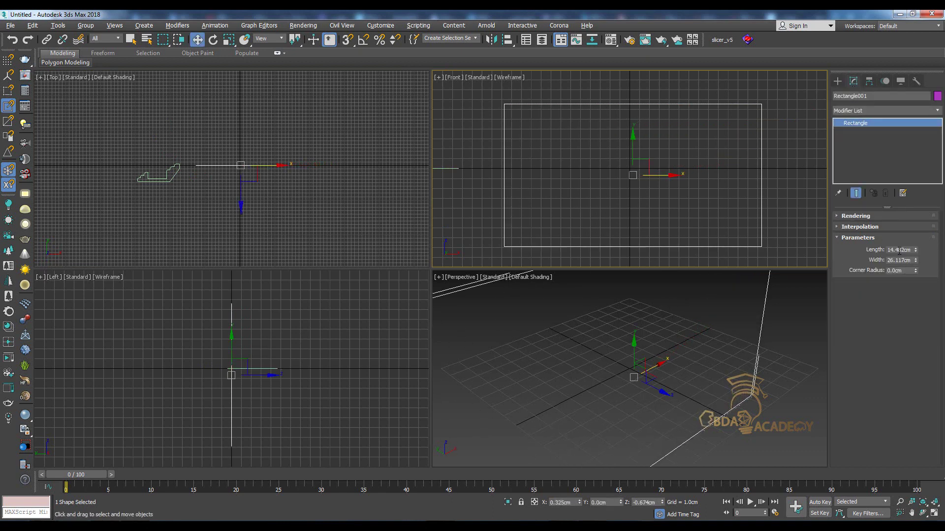
pyautogui.scroll(-5, 671, 185)
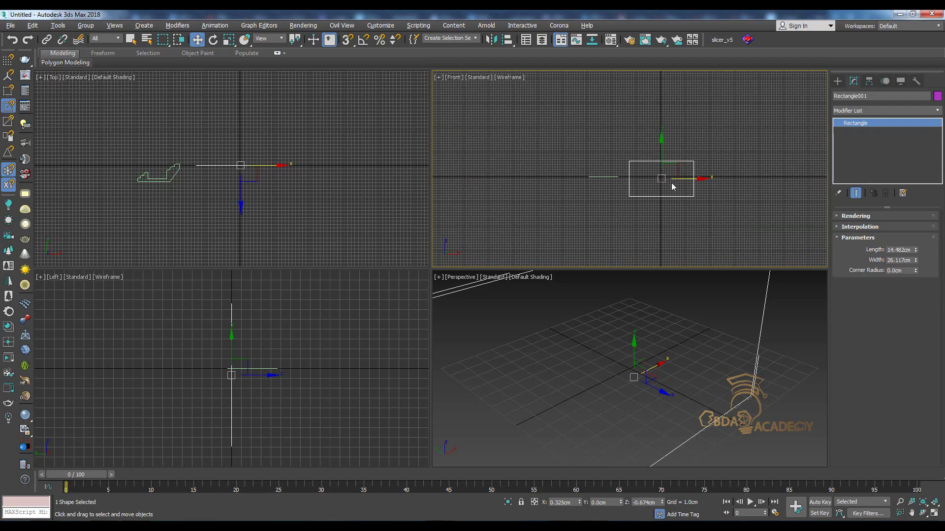
# Give the rectangle Length 50 cm and Width 100 cm (after first trying 120)
pyautogui.doubleClick(900, 250)
pyautogui.write('50')
pyautogui.press('Return')
pyautogui.doubleClick(899, 263)
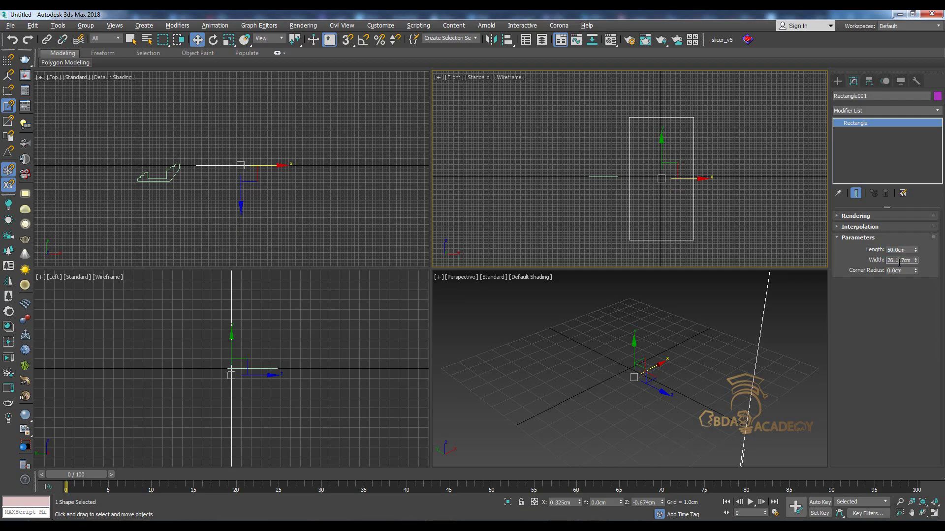
pyautogui.write('120')
pyautogui.press('Return')
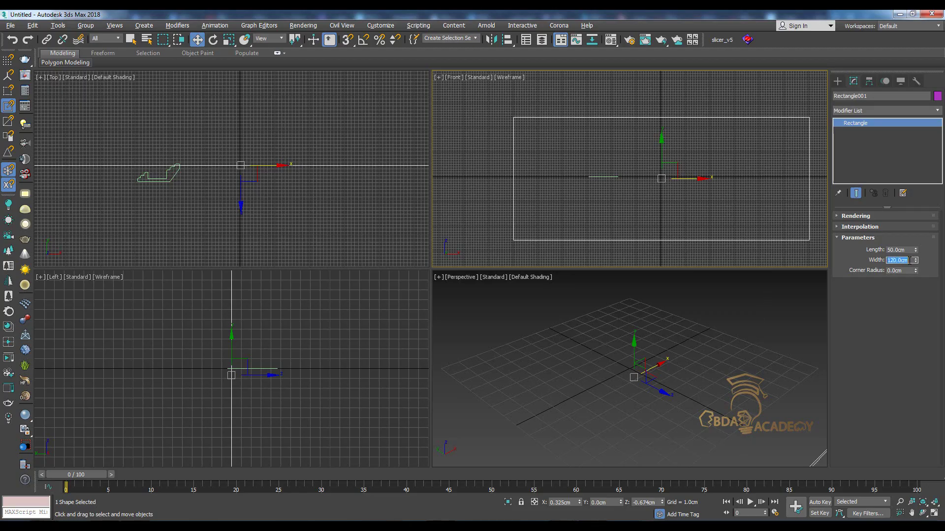
pyautogui.write('100')
pyautogui.press('Return')
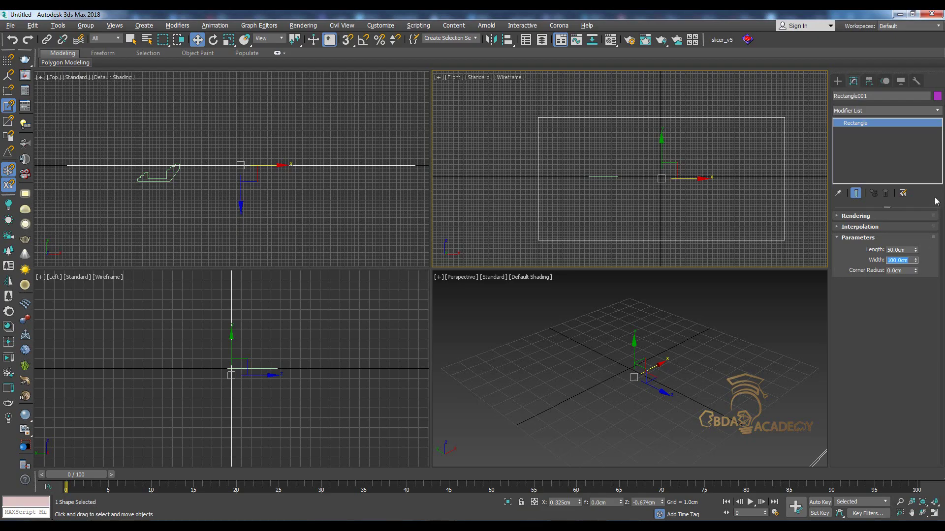
# Move the rectangle 56 cm along X and frame it in a maximized Perspective view
pyautogui.click(654, 355)
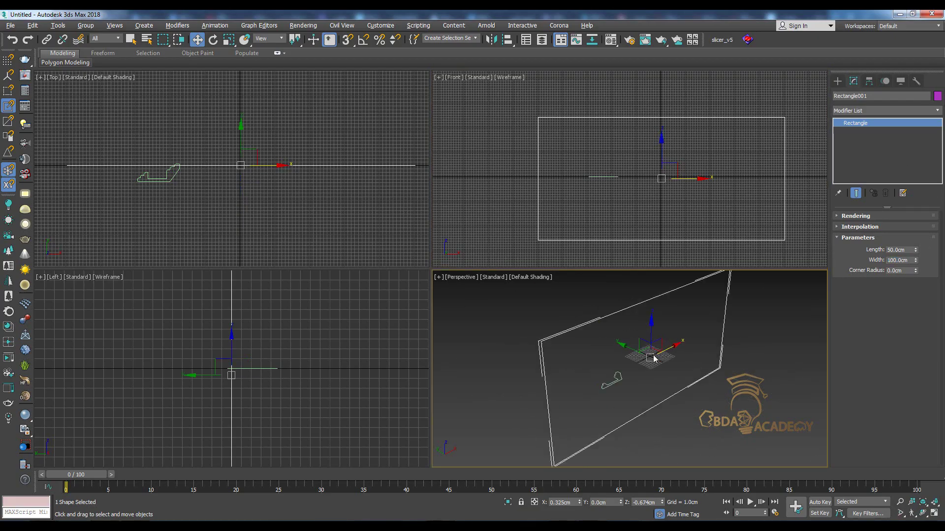
pyautogui.moveTo(668, 350); pyautogui.dragTo(748, 323)
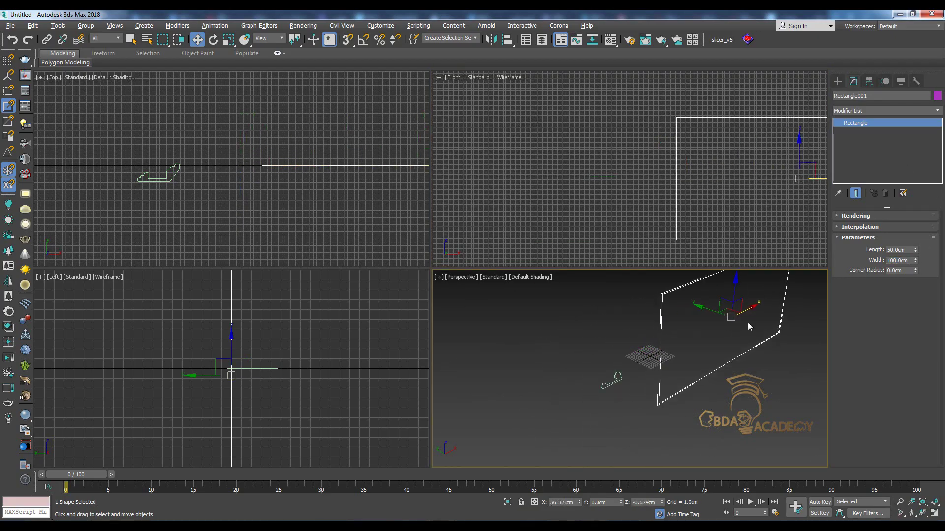
pyautogui.moveTo(640, 386); pyautogui.dragTo(590, 387, button='middle')
pyautogui.scroll(4, 591, 385)
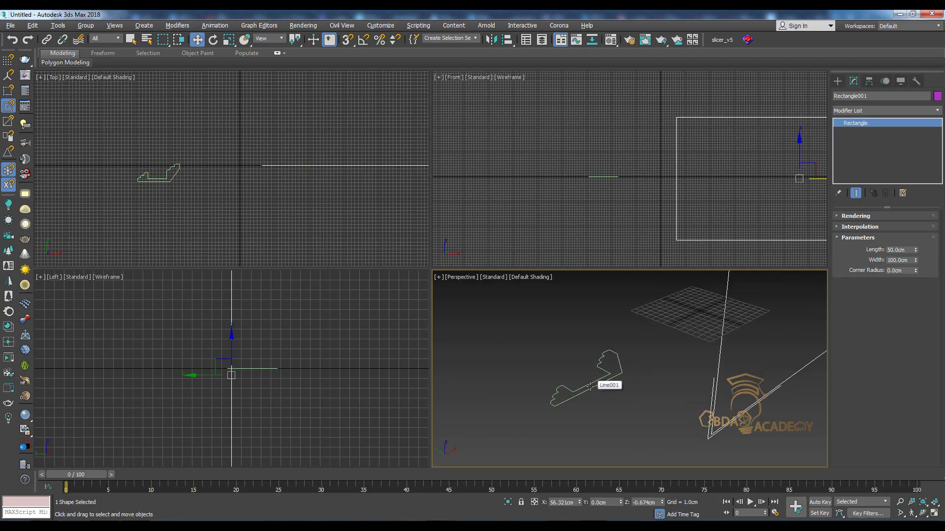
pyautogui.scroll(-5, 613, 372)
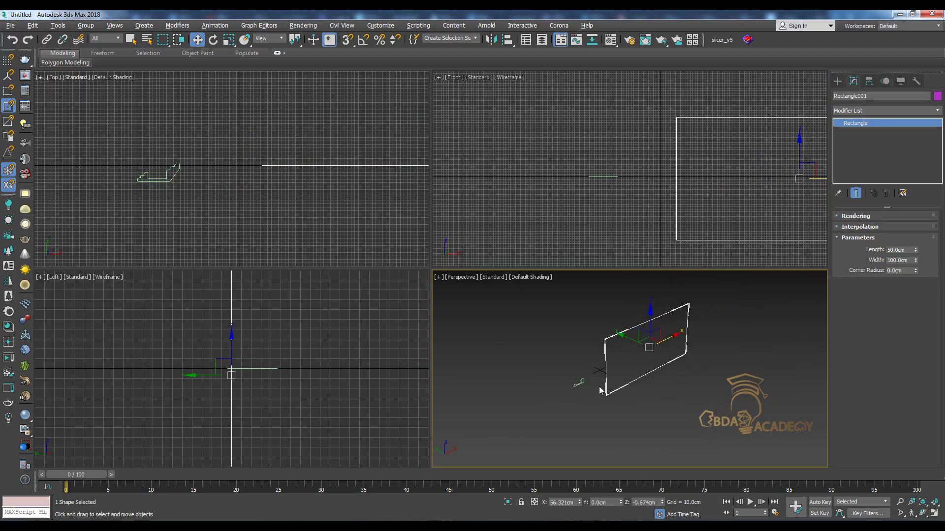
pyautogui.moveTo(610, 377); pyautogui.dragTo(575, 400, button='middle')
pyautogui.hotkey('alt', 'w')
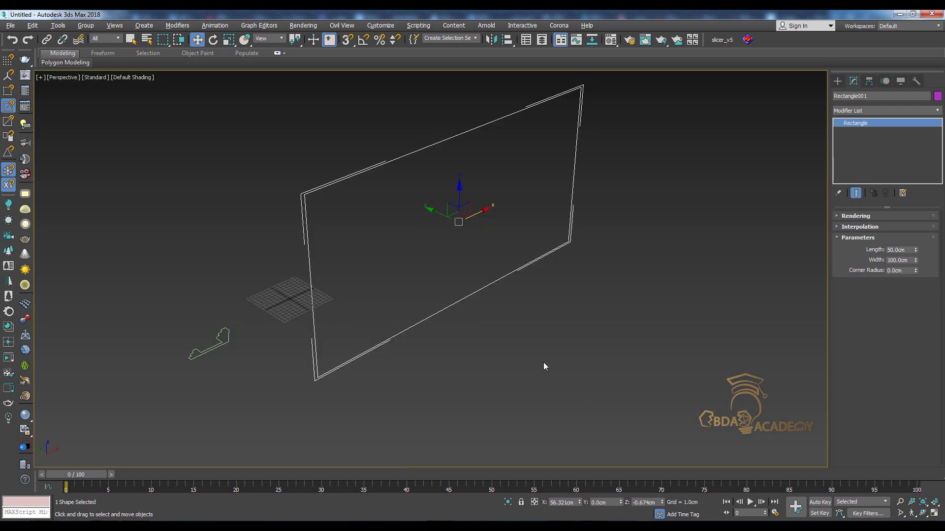
pyautogui.moveTo(544, 362)
pyautogui.mouseDown(button='middle')
pyautogui.moveTo(525, 347)
pyautogui.moveTo(584, 355)
pyautogui.moveTo(575, 366)
pyautogui.mouseUp(button='middle')
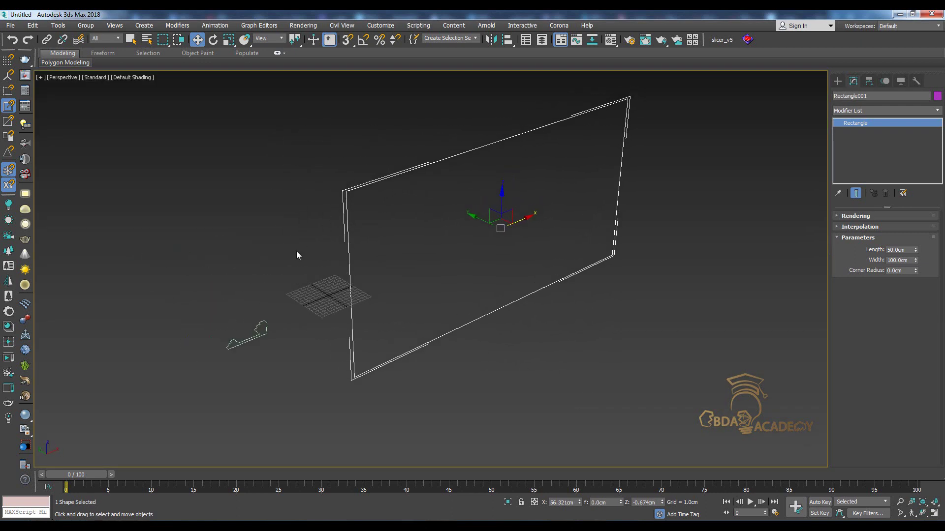
pyautogui.moveTo(515, 210); pyautogui.dragTo(513, 215, button='middle')
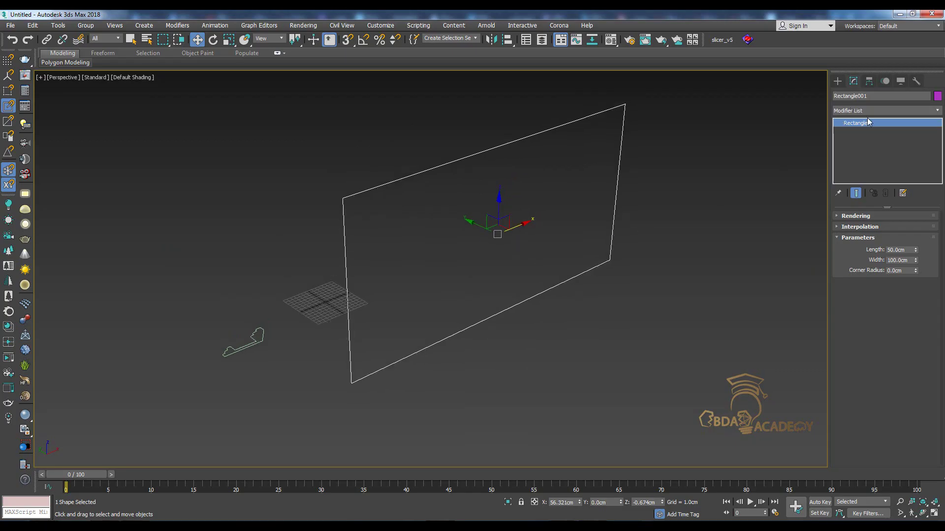
# Add a Sweep modifier to the rectangle using Line001 as the custom section
pyautogui.click(894, 111)
pyautogui.write('sw')
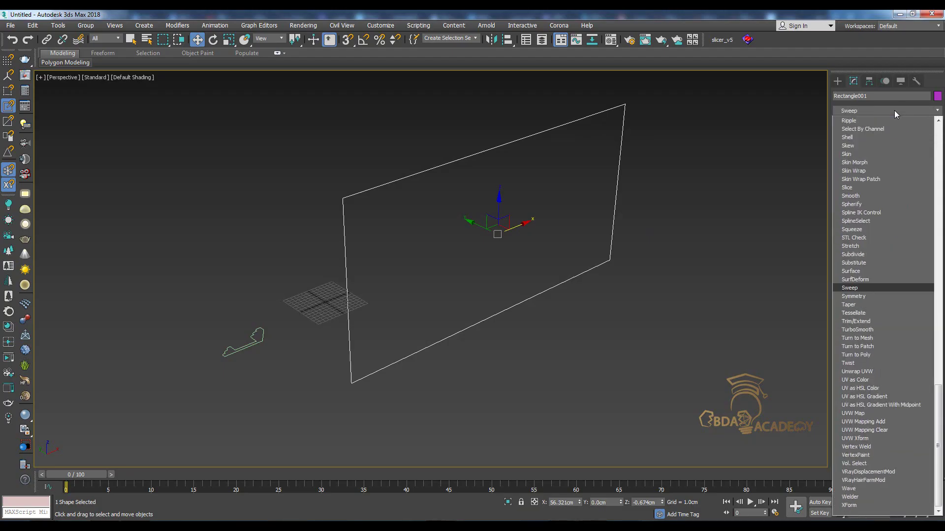
pyautogui.press('Return')
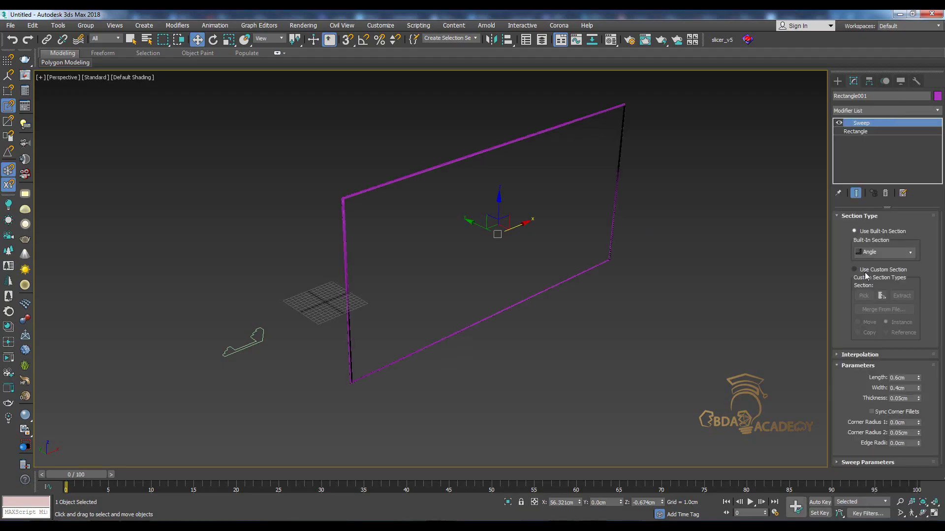
pyautogui.click(864, 271)
pyautogui.click(864, 295)
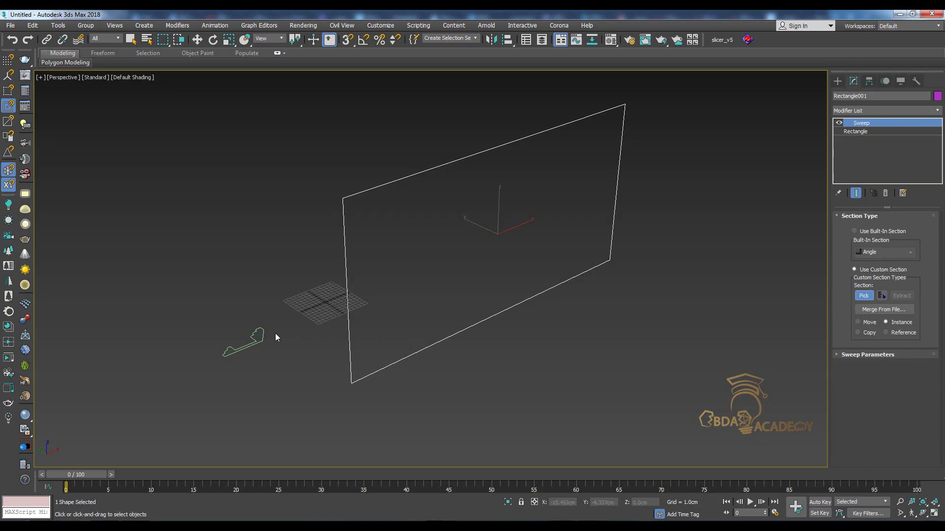
pyautogui.click(262, 333)
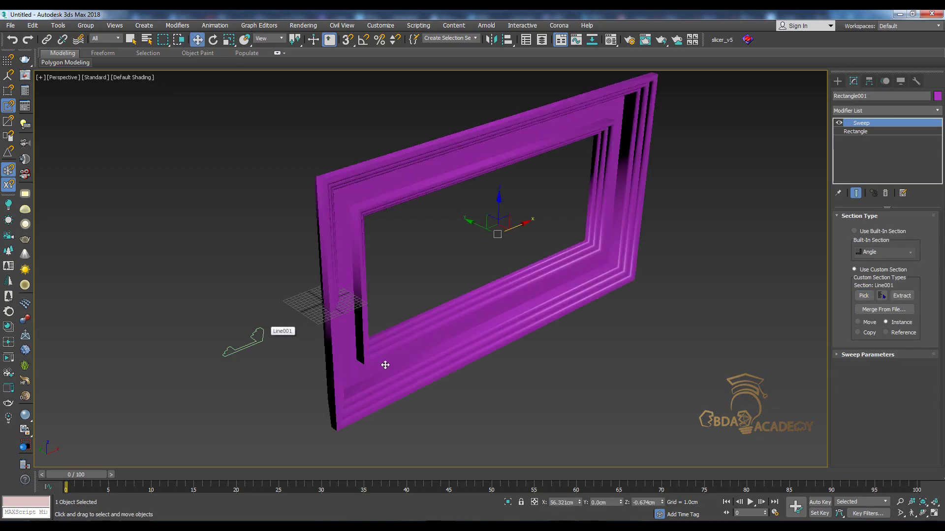
# Orbit and pan the Perspective view to inspect the moulded frame
pyautogui.moveTo(533, 394)
pyautogui.keyDown('alt'); pyautogui.mouseDown(button='middle')
pyautogui.moveTo(485, 369)
pyautogui.moveTo(506, 364)
pyautogui.moveTo(513, 395)
pyautogui.mouseUp(button='middle'); pyautogui.keyUp('alt')
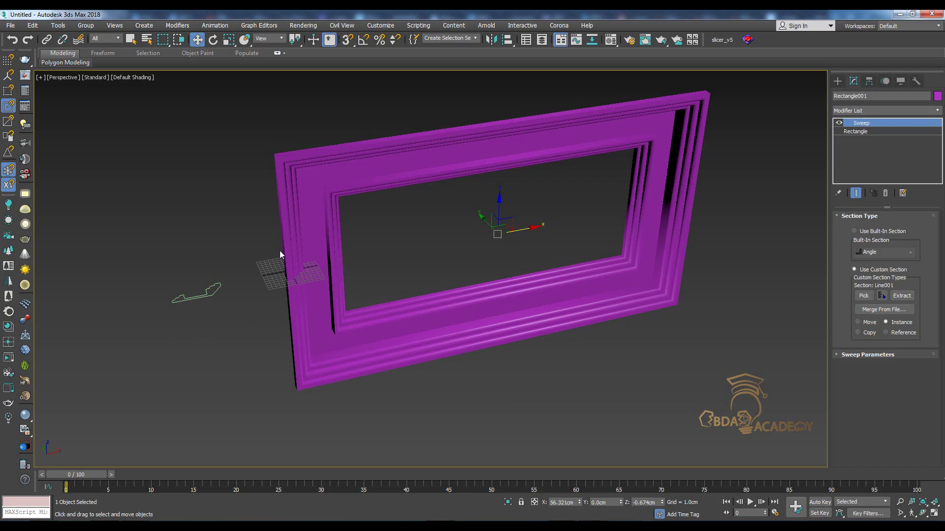
pyautogui.moveTo(303, 250); pyautogui.dragTo(314, 248, button='middle')
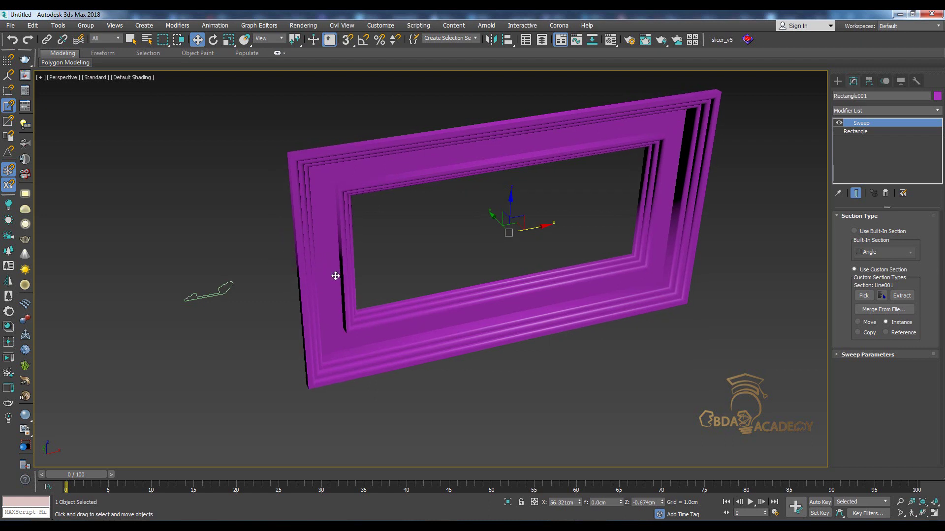
pyautogui.keyDown('alt'); pyautogui.moveTo(331, 273); pyautogui.dragTo(333, 255, button='middle'); pyautogui.keyUp('alt')
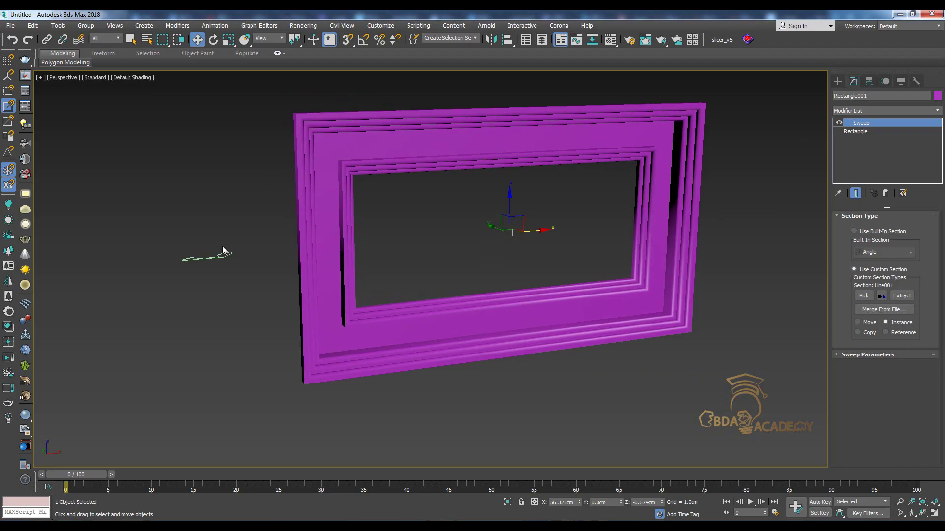
pyautogui.keyDown('alt'); pyautogui.moveTo(221, 251); pyautogui.dragTo(222, 267, button='middle'); pyautogui.keyUp('alt')
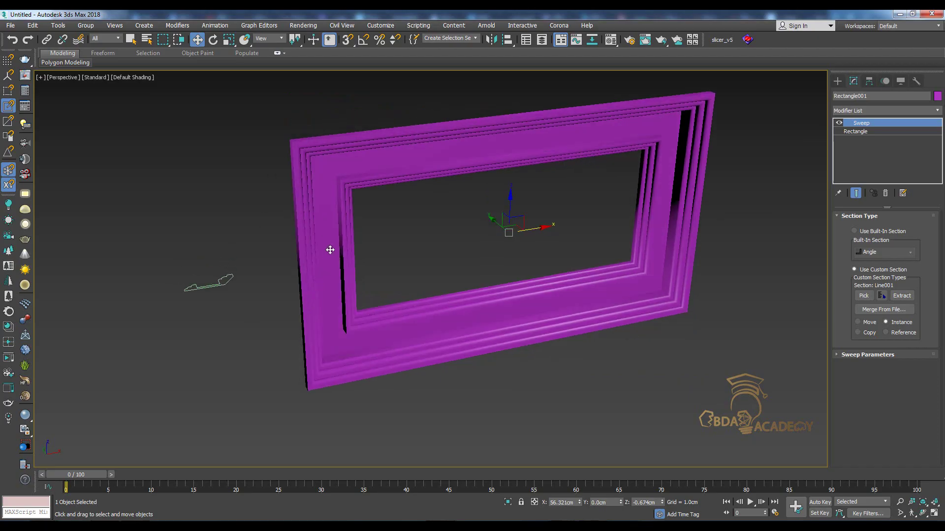
# Set the sweep's Pivot Alignment to the profile's bottom-left corner
pyautogui.click(864, 355)
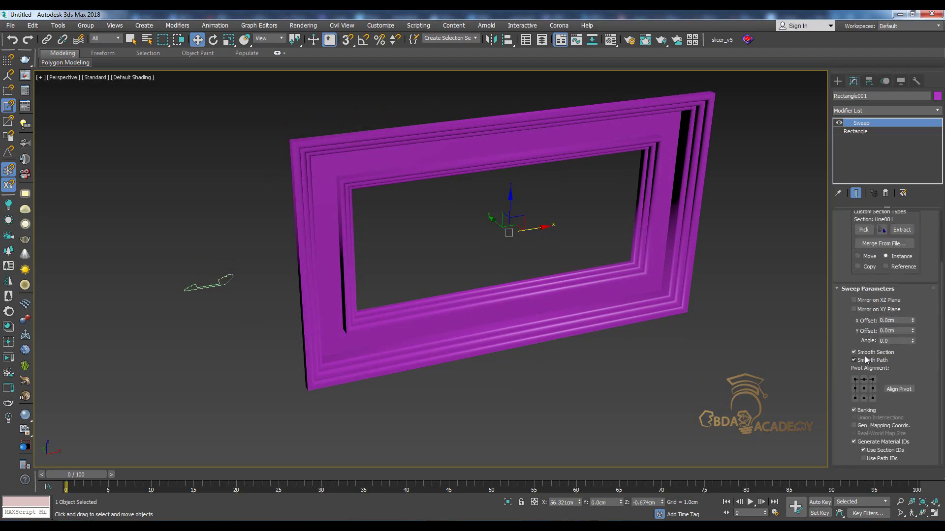
pyautogui.click(855, 398)
pyautogui.click(872, 388)
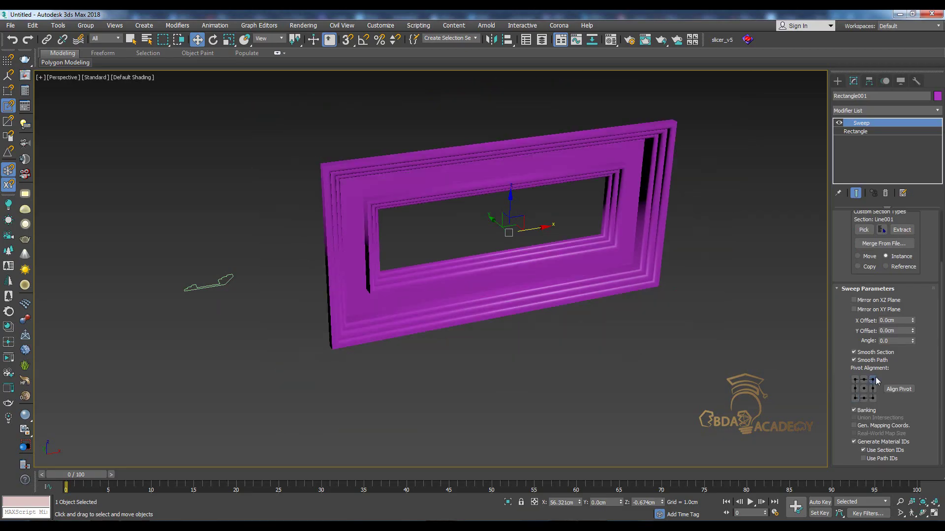
pyautogui.click(873, 398)
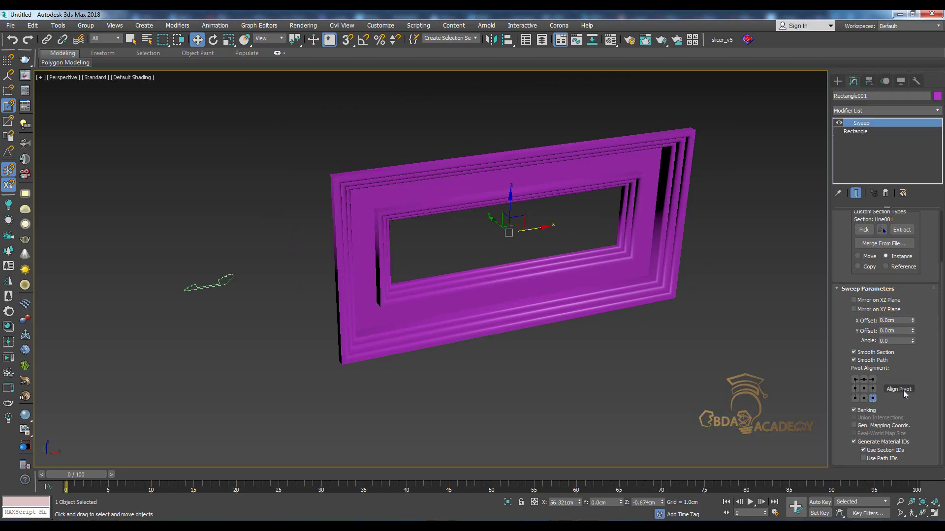
# Align the profile pivot onto the path vertex, then select Rectangle in the modifier stack
pyautogui.click(902, 390)
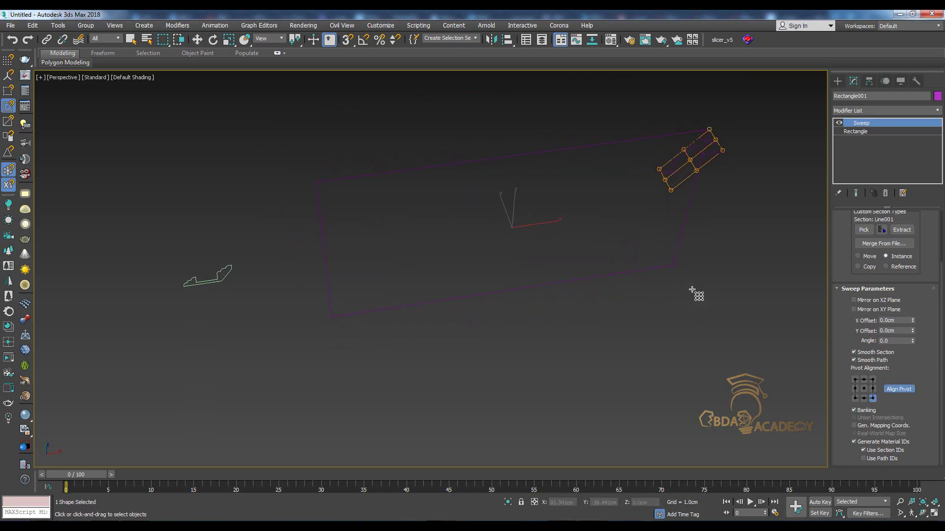
pyautogui.click(660, 169)
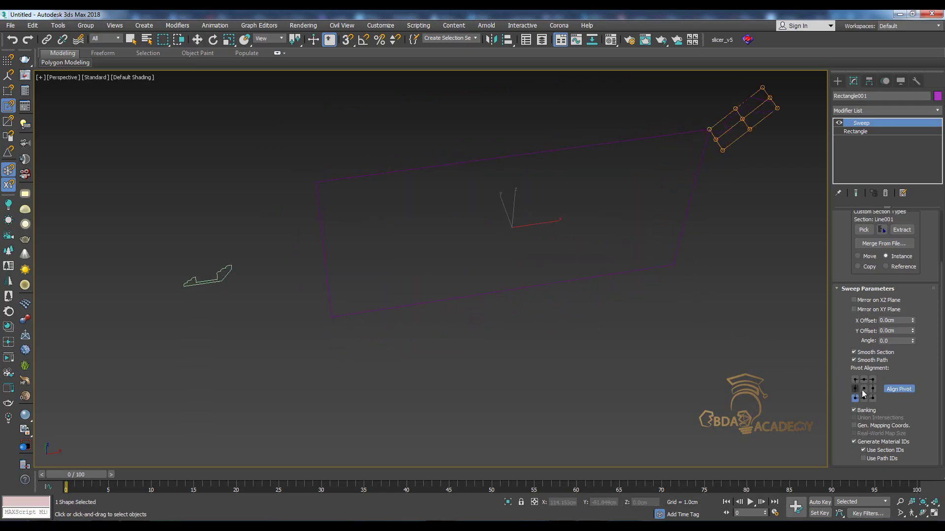
pyautogui.click(903, 397)
pyautogui.press('w')
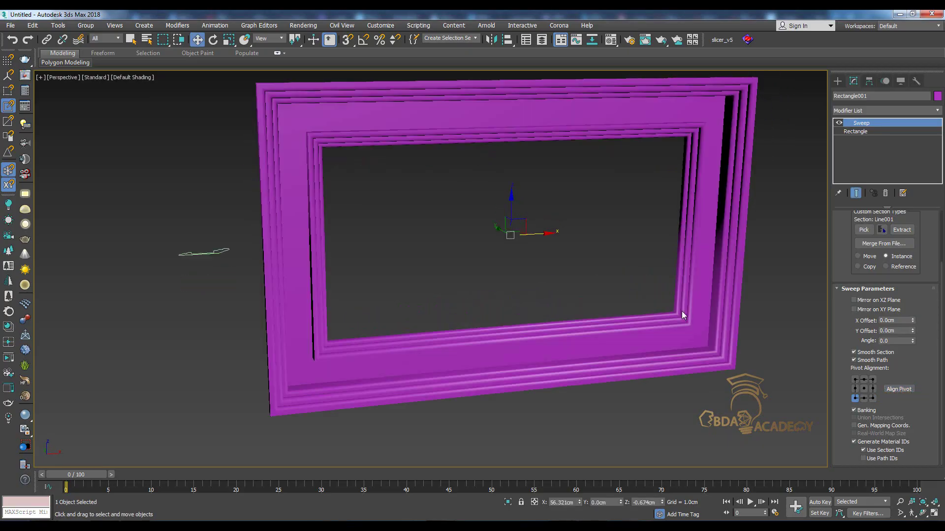
pyautogui.moveTo(681, 311)
pyautogui.keyDown('alt'); pyautogui.mouseDown(button='middle')
pyautogui.moveTo(668, 316)
pyautogui.moveTo(686, 323)
pyautogui.moveTo(673, 321)
pyautogui.moveTo(669, 310)
pyautogui.moveTo(679, 310)
pyautogui.moveTo(688, 323)
pyautogui.mouseUp(button='middle'); pyautogui.keyUp('alt')
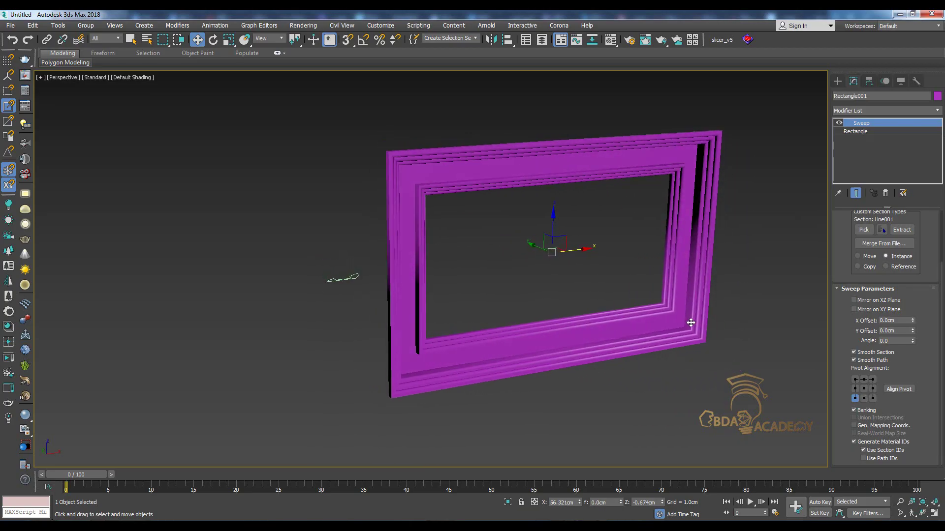
pyautogui.click(856, 131)
pyautogui.write('150')
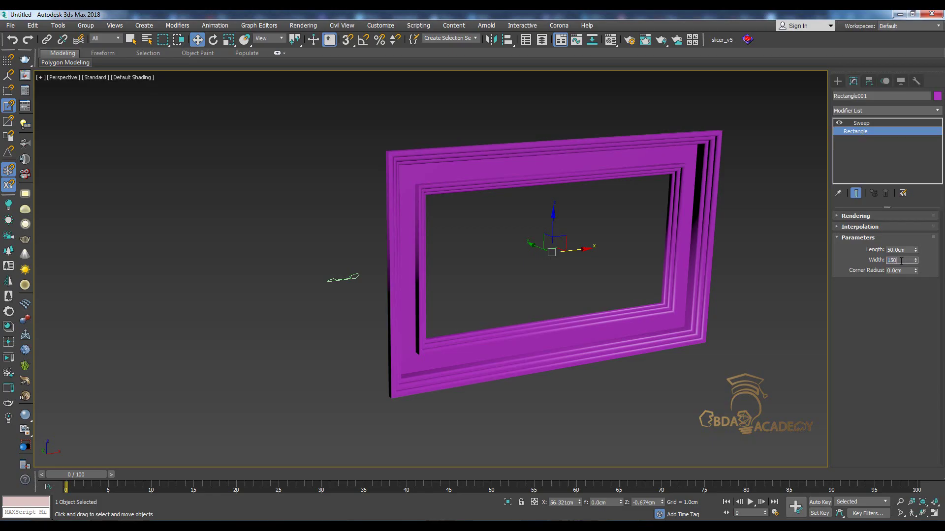
# Set the frame rectangle to 150 cm wide and 70 cm long
pyautogui.press('Return')
pyautogui.click(907, 248)
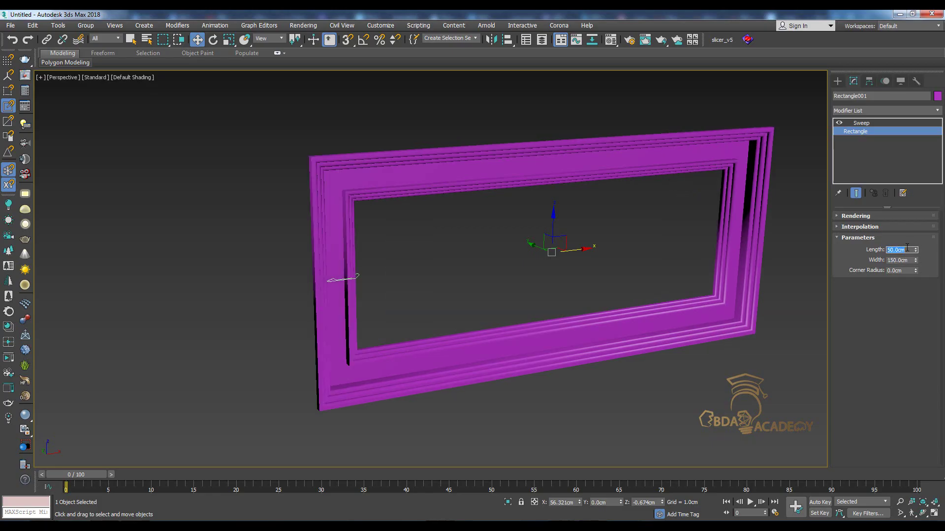
pyautogui.write('70')
pyautogui.press('Return')
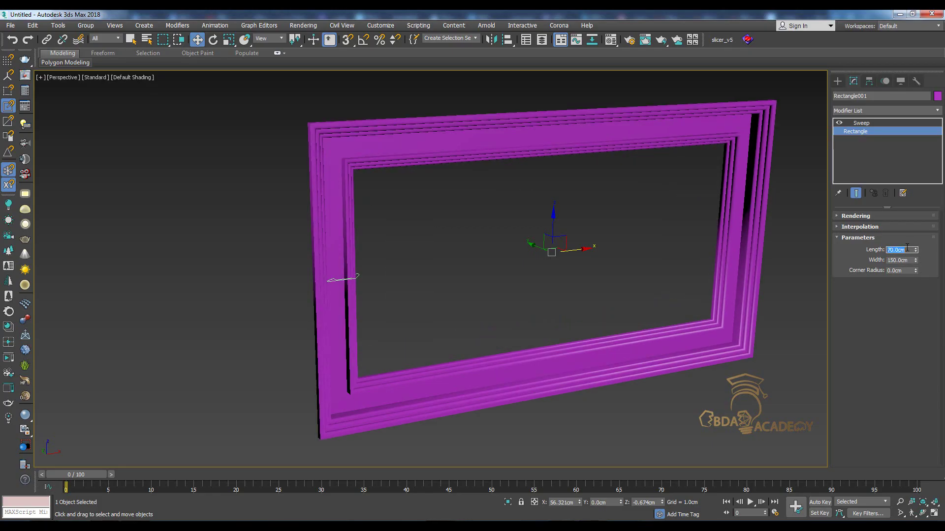
# Inspect the enlarged frame from several angles and compare it with the mirror reference photos
pyautogui.moveTo(624, 266)
pyautogui.keyDown('alt'); pyautogui.mouseDown(button='middle')
pyautogui.moveTo(542, 293)
pyautogui.moveTo(527, 272)
pyautogui.moveTo(553, 271)
pyautogui.moveTo(551, 287)
pyautogui.mouseUp(button='middle'); pyautogui.keyUp('alt')
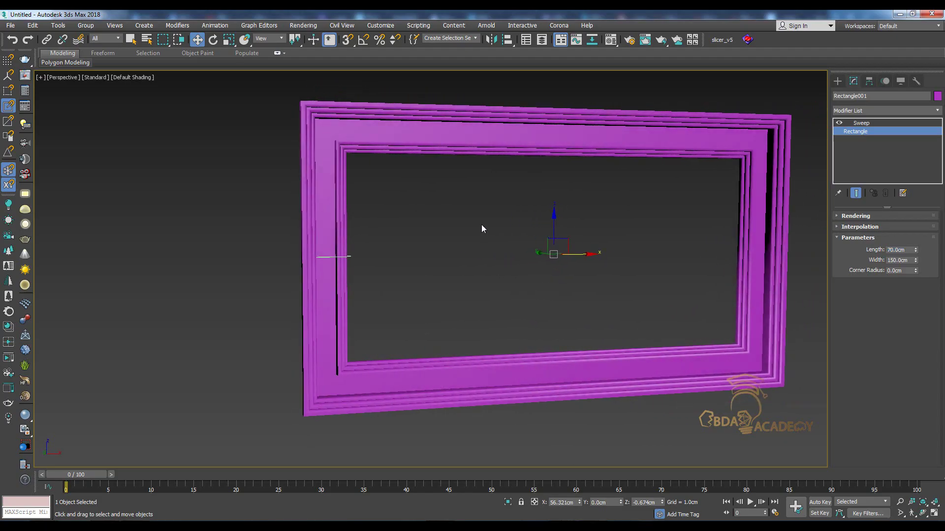
pyautogui.moveTo(481, 229)
pyautogui.keyDown('alt'); pyautogui.mouseDown(button='middle')
pyautogui.moveTo(477, 281)
pyautogui.moveTo(574, 257)
pyautogui.moveTo(556, 290)
pyautogui.moveTo(559, 275)
pyautogui.moveTo(560, 287)
pyautogui.moveTo(520, 295)
pyautogui.mouseUp(button='middle'); pyautogui.keyUp('alt')
pyautogui.scroll(-3, 477, 282)
pyautogui.scroll(2, 541, 288)
pyautogui.scroll(2, 539, 290)
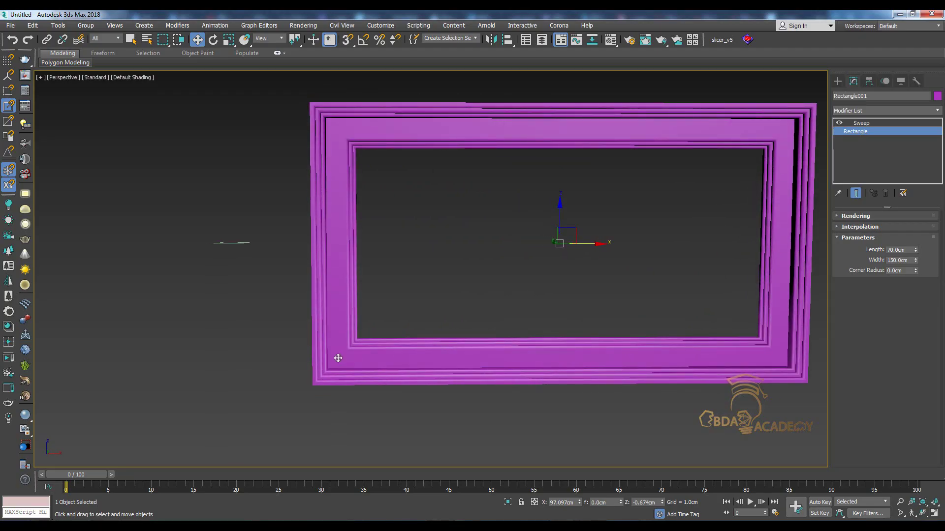
pyautogui.scroll(3, 338, 354)
pyautogui.scroll(1, 338, 355)
pyautogui.keyDown('alt'); pyautogui.moveTo(338, 354); pyautogui.dragTo(339, 342, button='middle'); pyautogui.keyUp('alt')
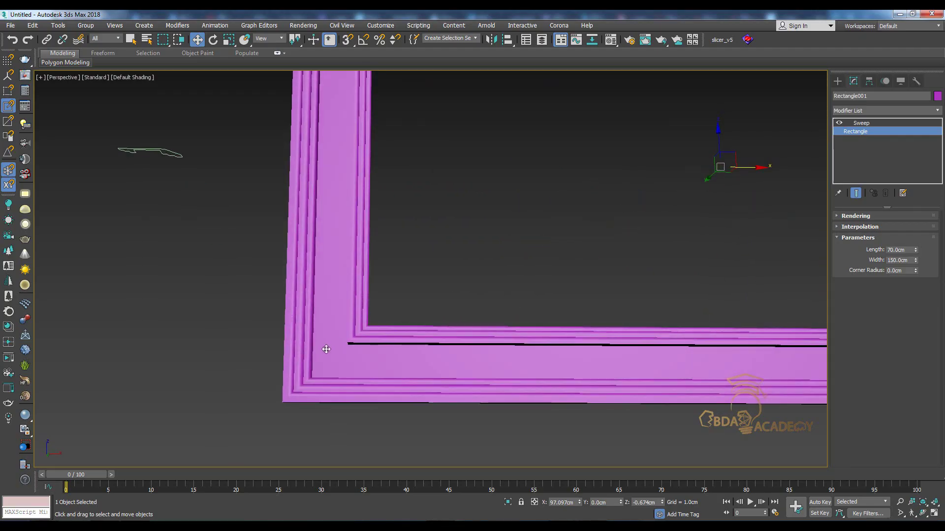
pyautogui.hotkey('alt', 'Tab')
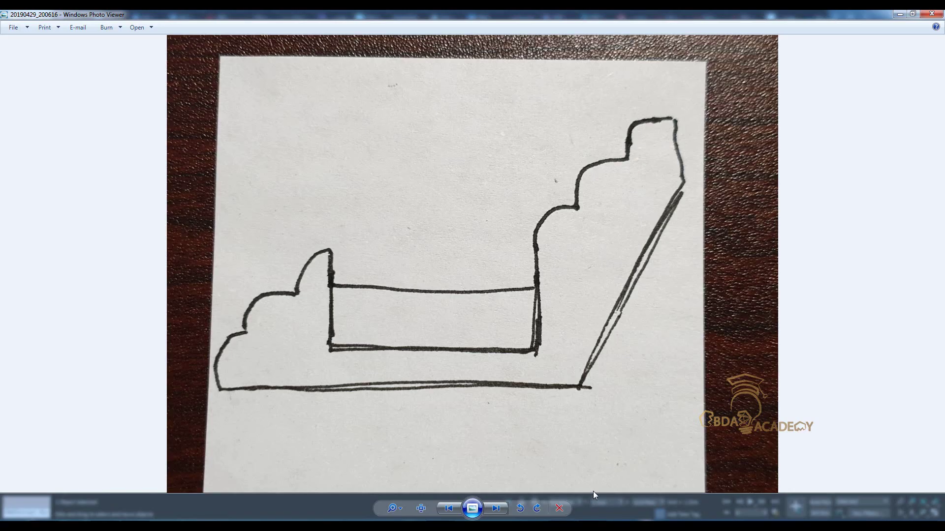
pyautogui.press('Right')
pyautogui.scroll(2, 362, 300)
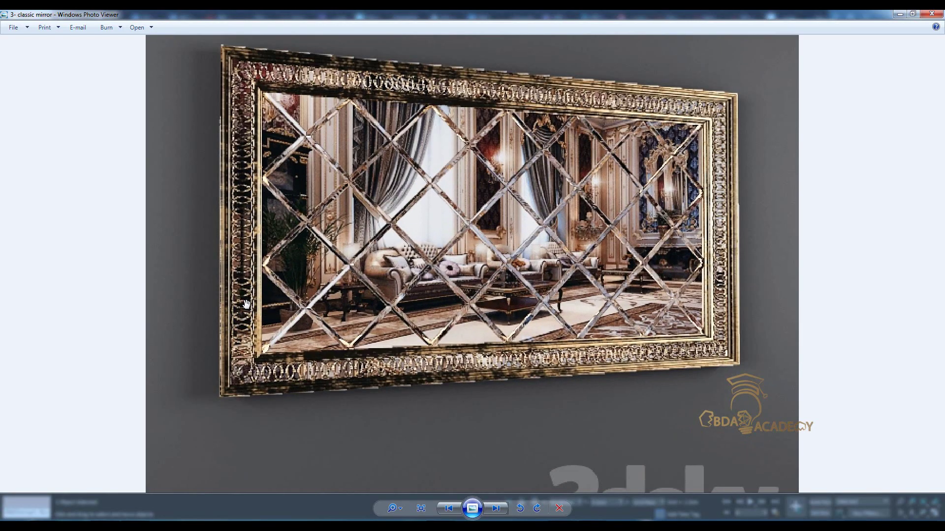
pyautogui.click(901, 14)
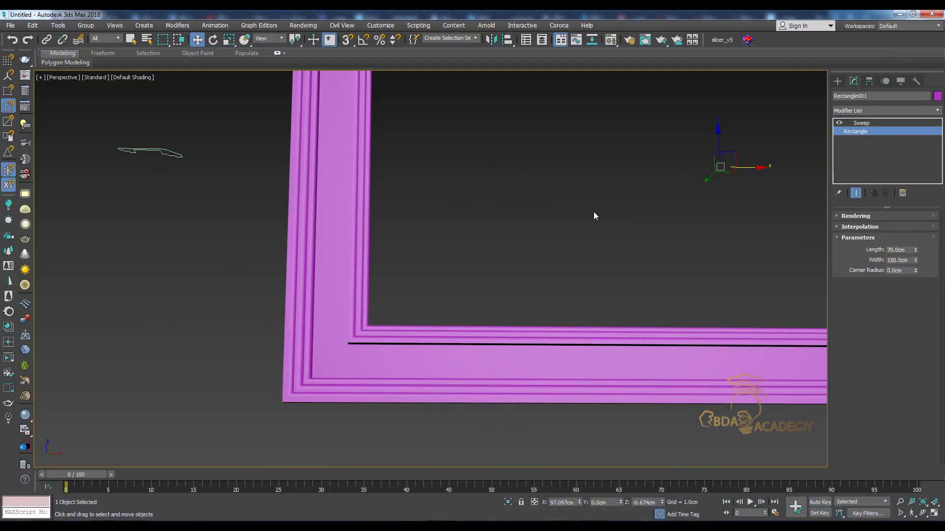
# Show a shaded Front view of the frame's left side, ready for new splines
pyautogui.press('f')
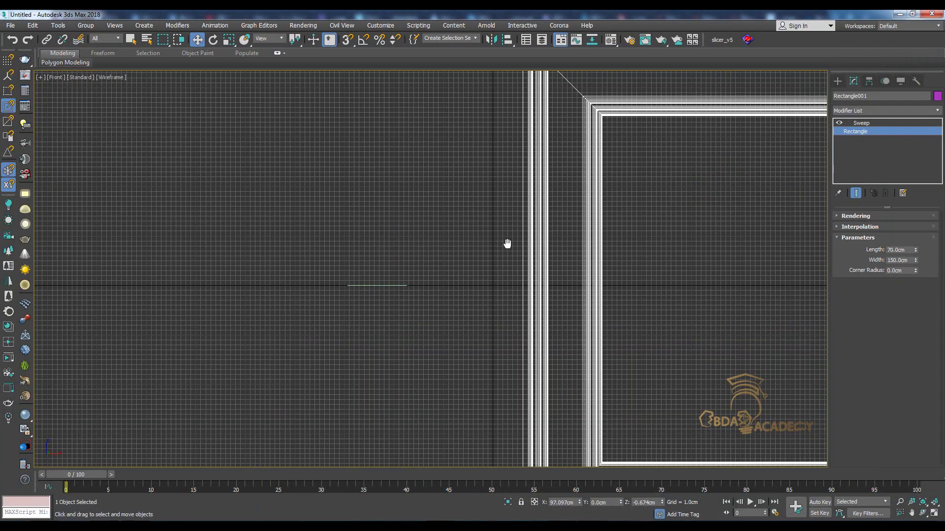
pyautogui.press('F3')
pyautogui.moveTo(616, 282); pyautogui.dragTo(547, 275, button='middle')
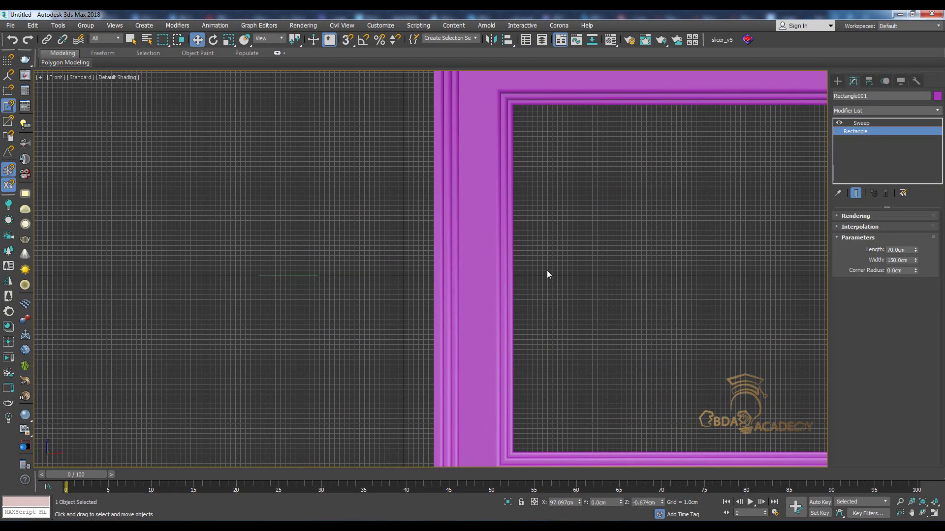
pyautogui.click(837, 80)
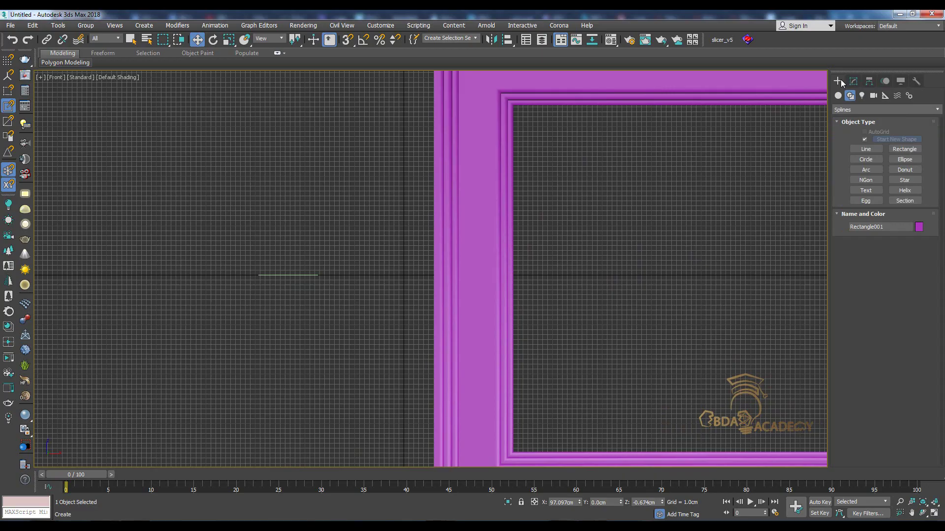
# Draw a circle of about 3.08 cm radius on the frame's left border and nudge it right
pyautogui.click(866, 160)
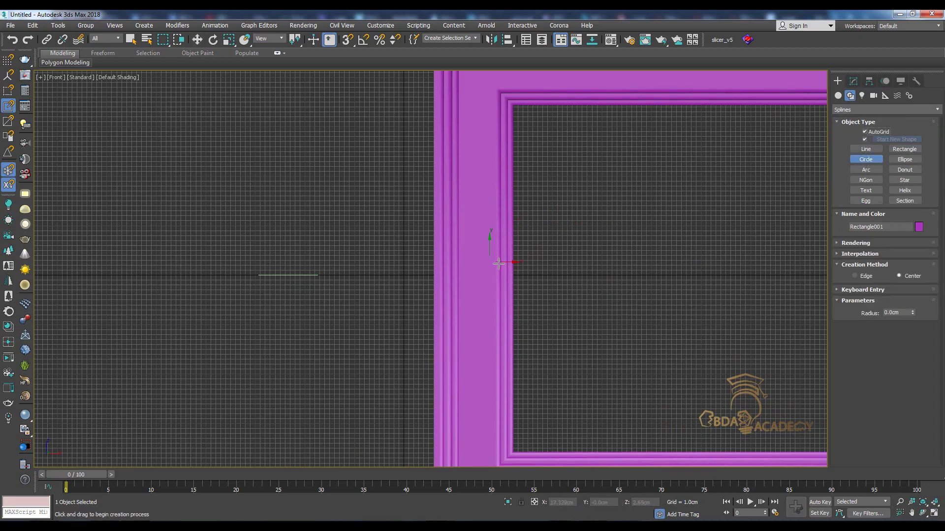
pyautogui.click(477, 265)
pyautogui.moveTo(477, 265); pyautogui.dragTo(492, 259)
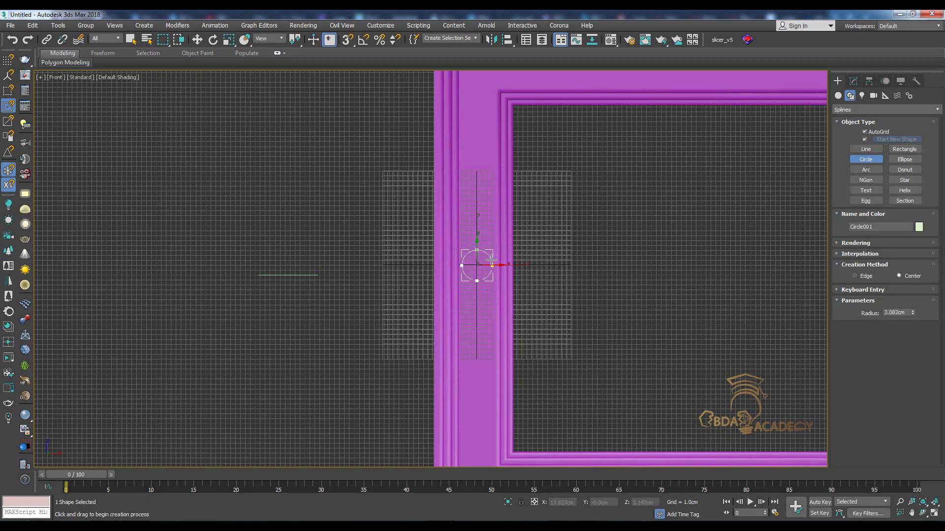
pyautogui.scroll(3, 483, 267)
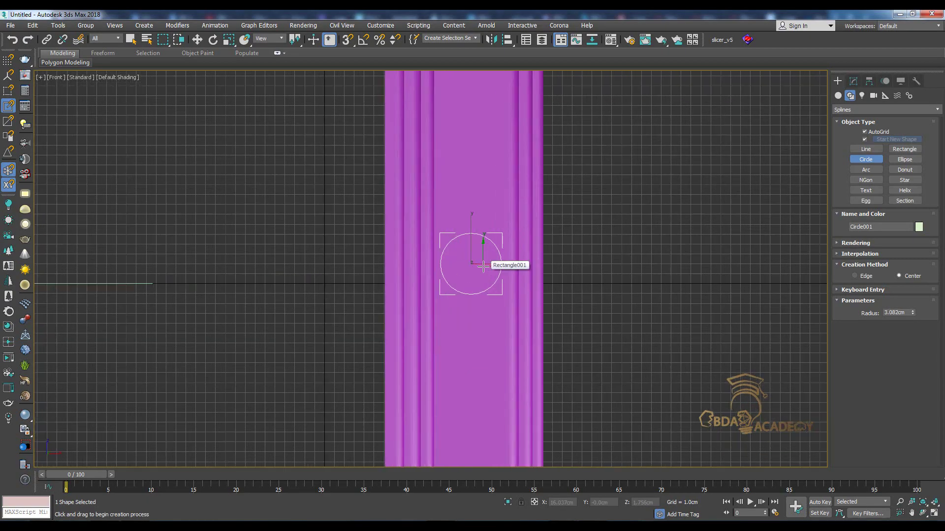
pyautogui.press('F4')
pyautogui.scroll(2, 480, 276)
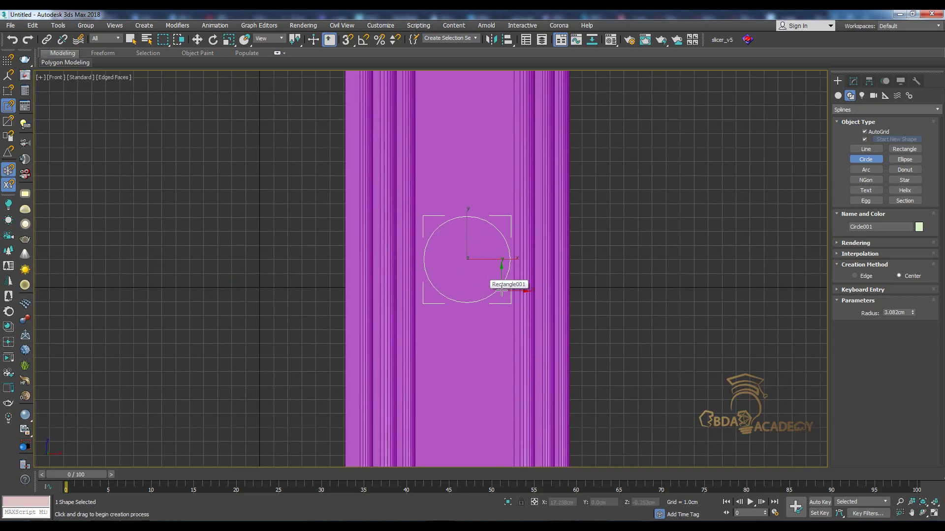
pyautogui.press('w')
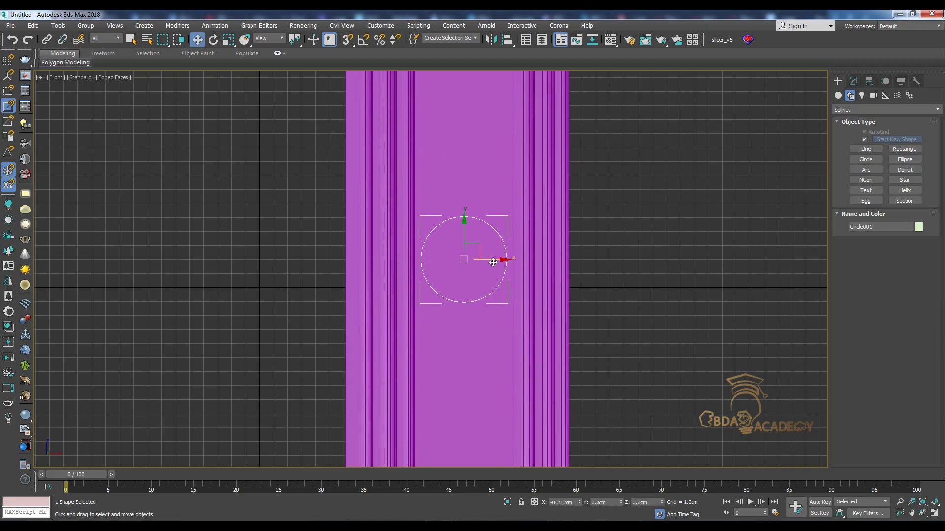
pyautogui.moveTo(493, 262); pyautogui.dragTo(494, 263)
# Make the circle render in the viewport as a solid ring about 0.337 cm thick
pyautogui.click(857, 80)
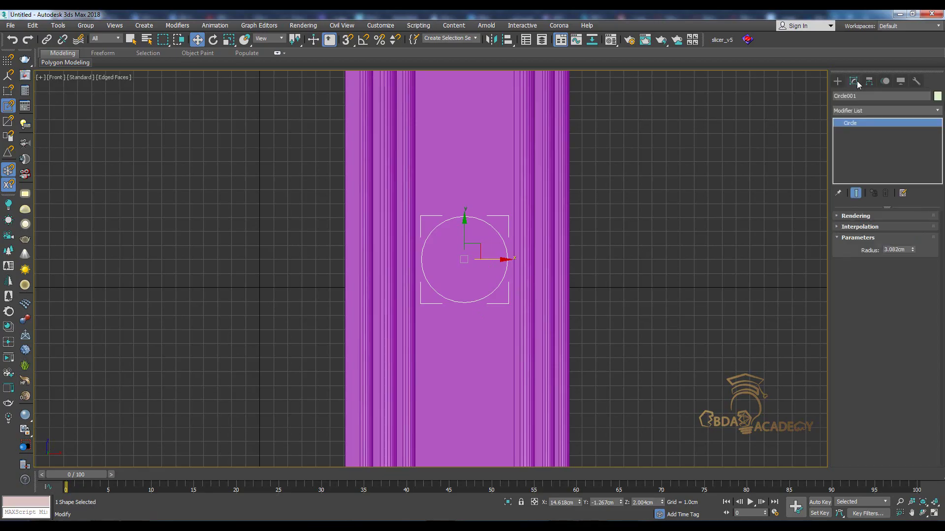
pyautogui.click(858, 216)
pyautogui.click(852, 234)
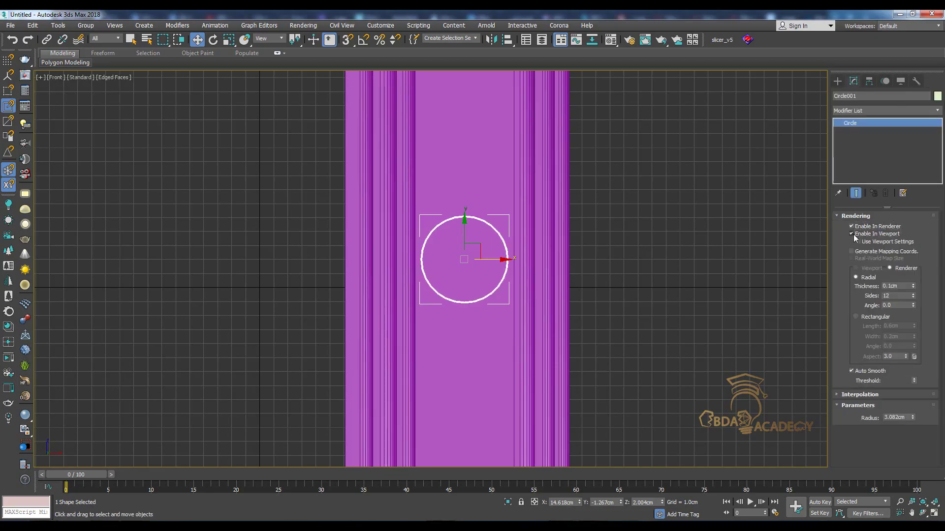
pyautogui.scroll(3, 486, 254)
pyautogui.scroll(2, 487, 254)
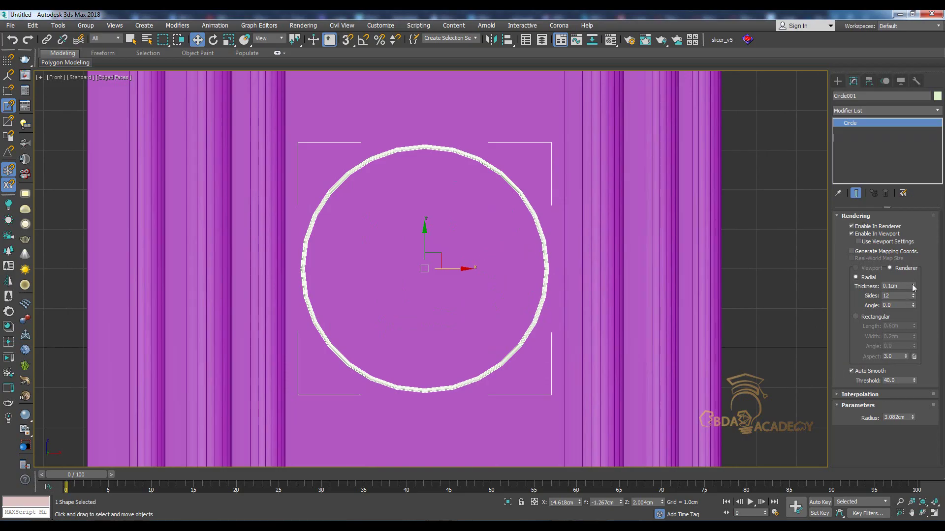
pyautogui.moveTo(914, 287); pyautogui.dragTo(913, 176)
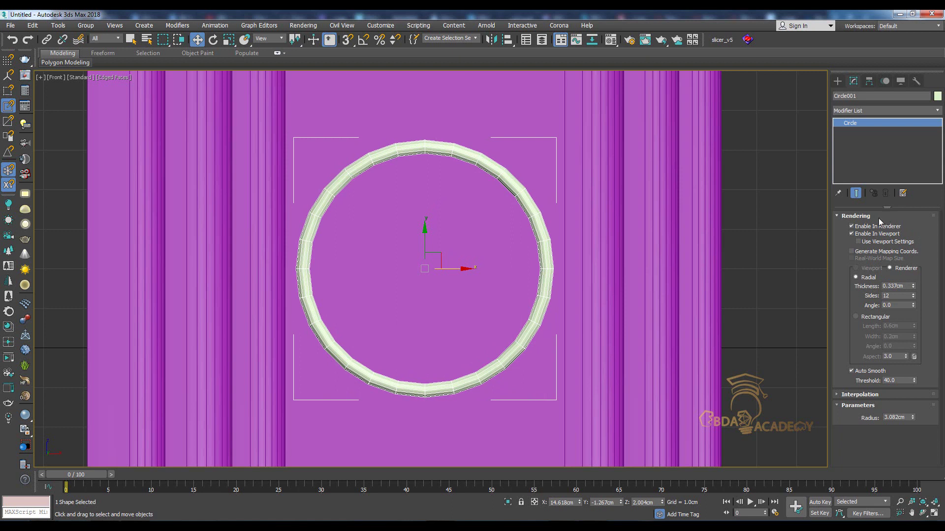
# Turn off Adaptive interpolation and set the circle's interpolation Steps to 10
pyautogui.click(855, 397)
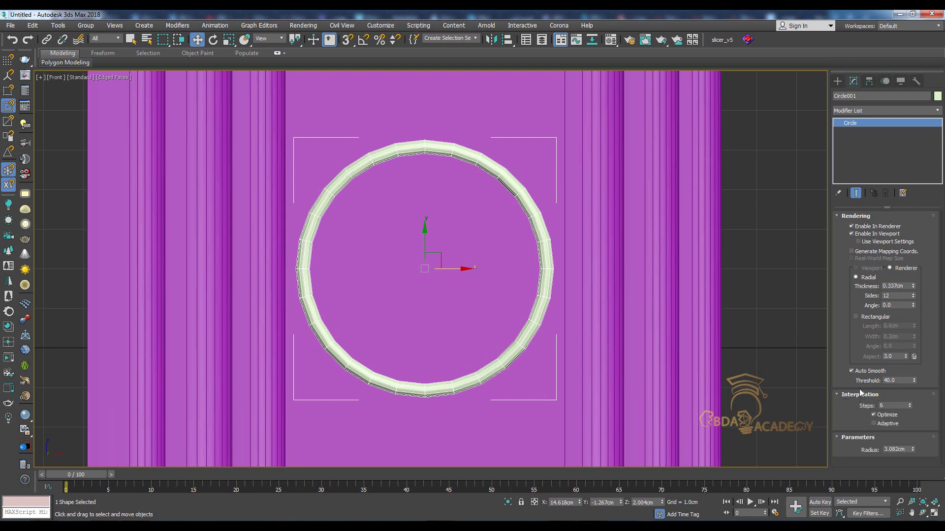
pyautogui.click(874, 423)
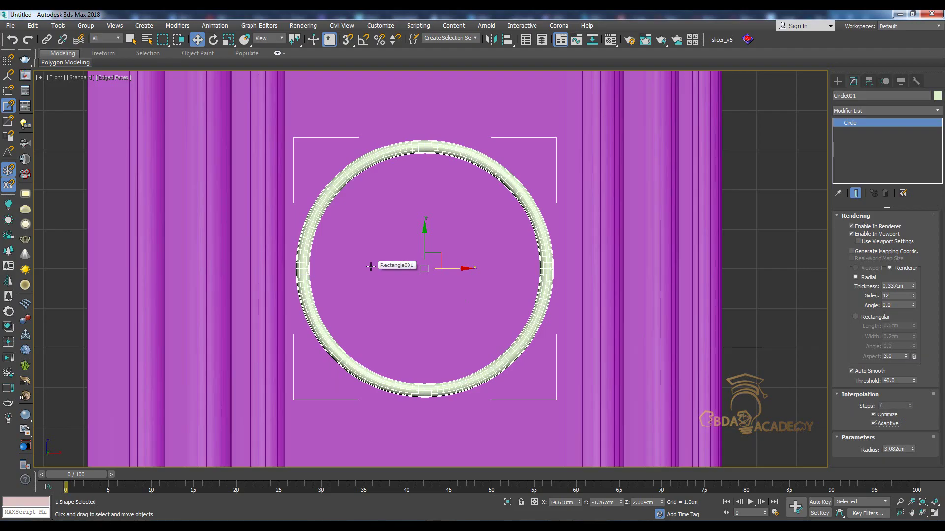
pyautogui.click(883, 424)
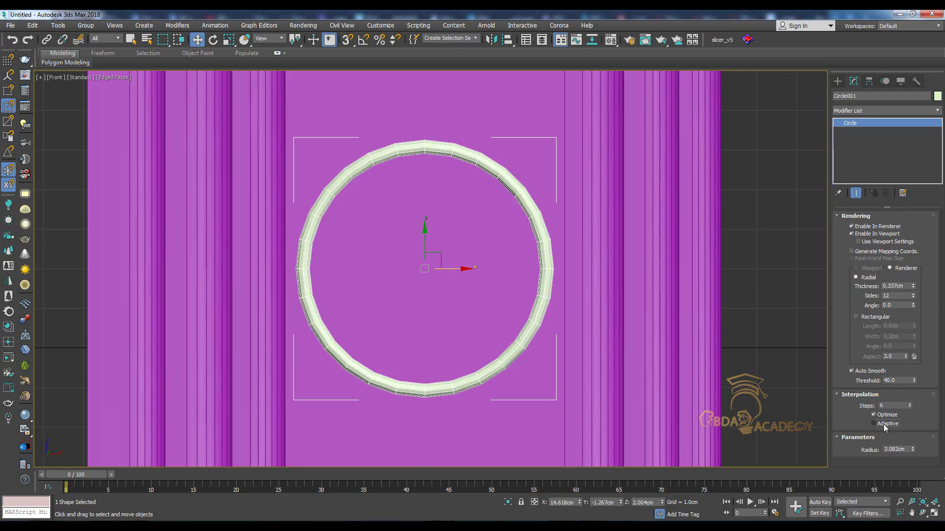
pyautogui.click(910, 403)
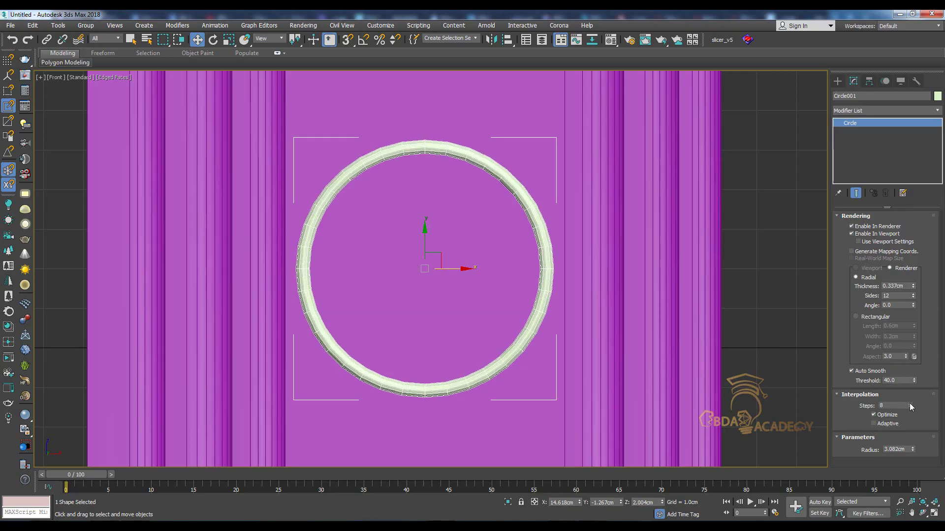
pyautogui.click(909, 403)
pyautogui.click(909, 404)
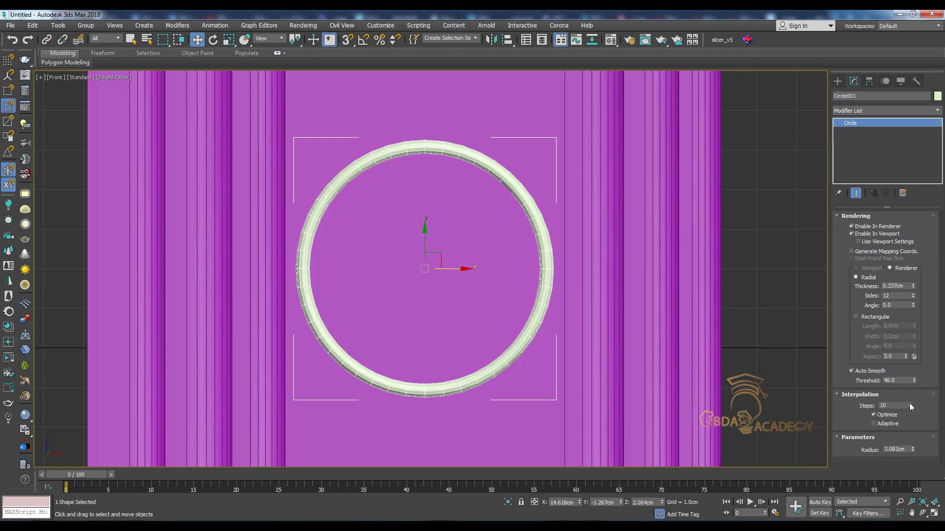
pyautogui.scroll(-5, 416, 256)
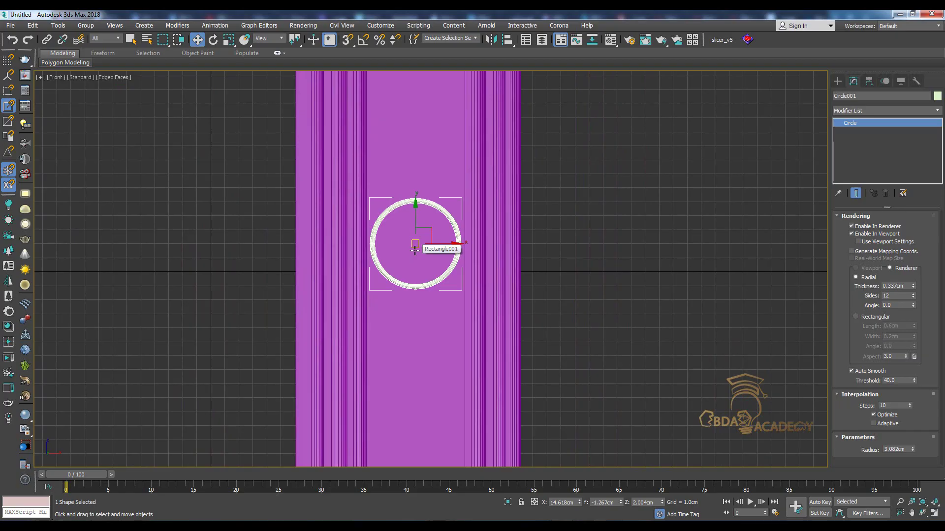
# Frame the circle in Perspective view and shrink its radius to 2.373 cm
pyautogui.press('p')
pyautogui.press('z')
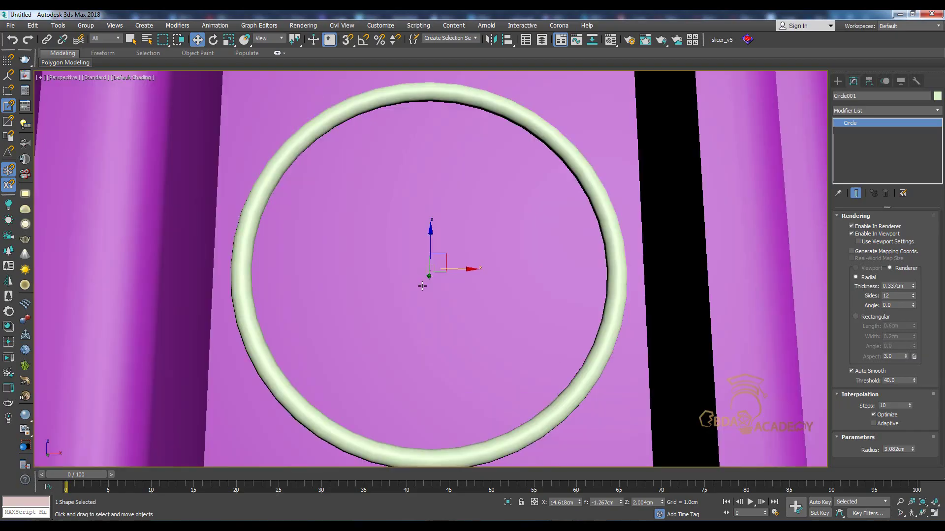
pyautogui.keyDown('alt'); pyautogui.moveTo(408, 282); pyautogui.dragTo(432, 319, button='middle'); pyautogui.keyUp('alt')
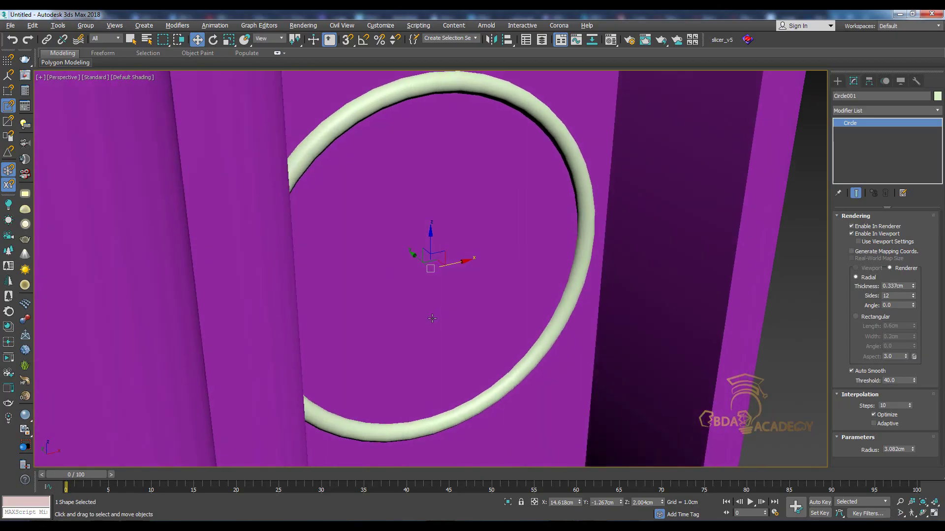
pyautogui.moveTo(421, 261); pyautogui.dragTo(458, 293)
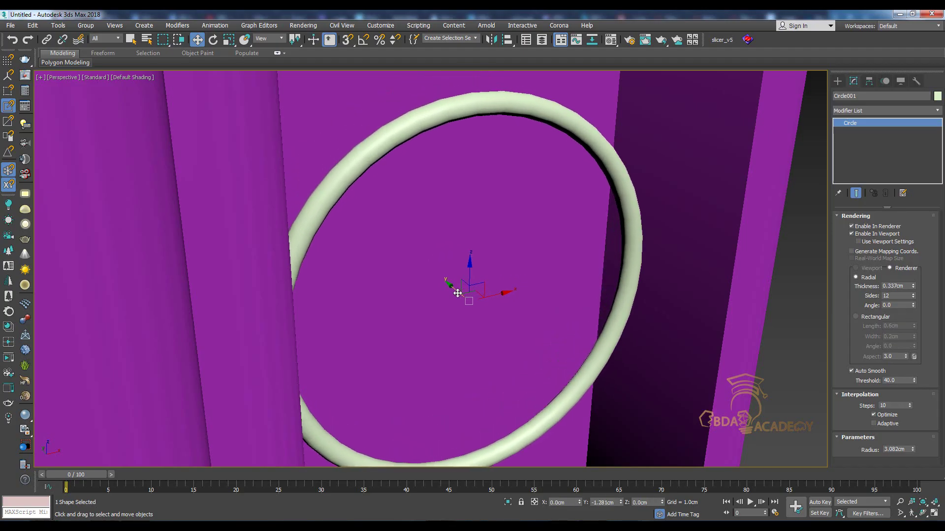
pyautogui.moveTo(458, 294)
pyautogui.keyDown('alt'); pyautogui.mouseDown(button='middle')
pyautogui.moveTo(453, 229)
pyautogui.moveTo(457, 293)
pyautogui.mouseUp(button='middle'); pyautogui.keyUp('alt')
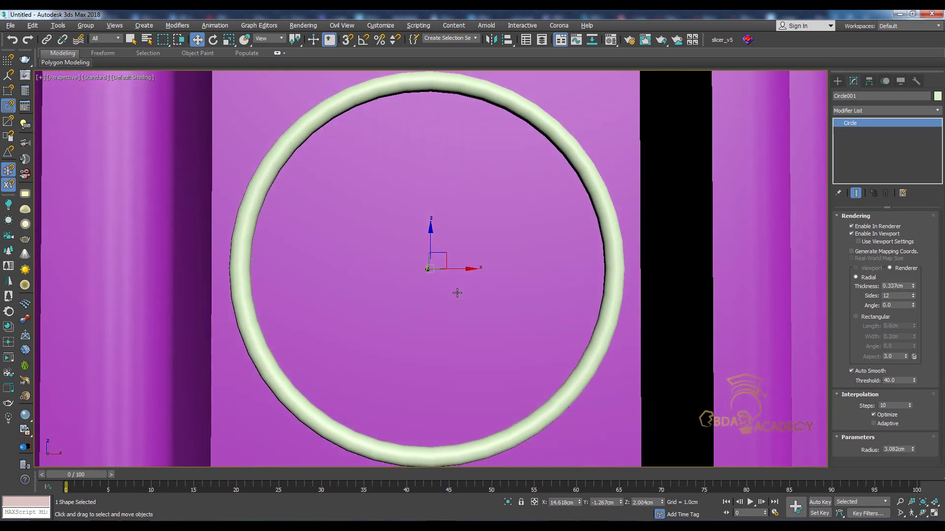
pyautogui.click(880, 218)
pyautogui.moveTo(913, 280); pyautogui.dragTo(907, 292)
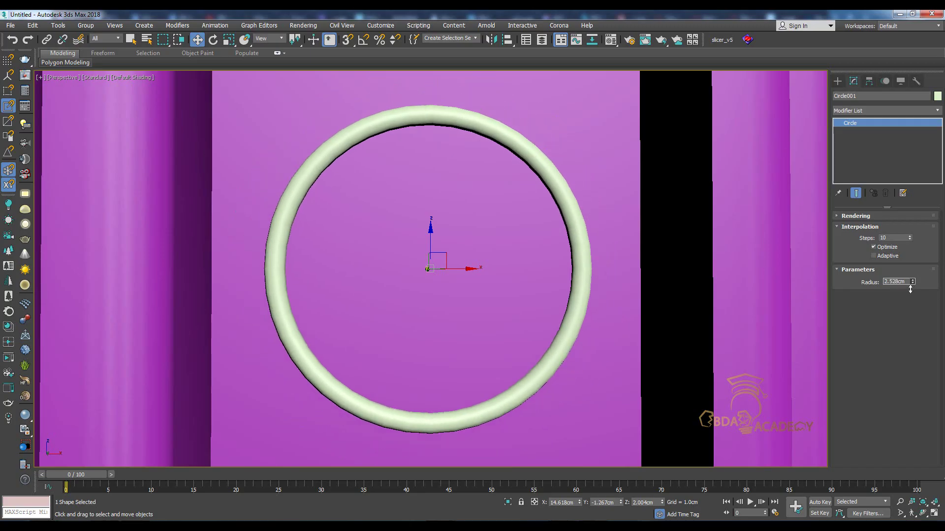
# Thicken the ring's rendered tube to 0.795 cm
pyautogui.click(874, 216)
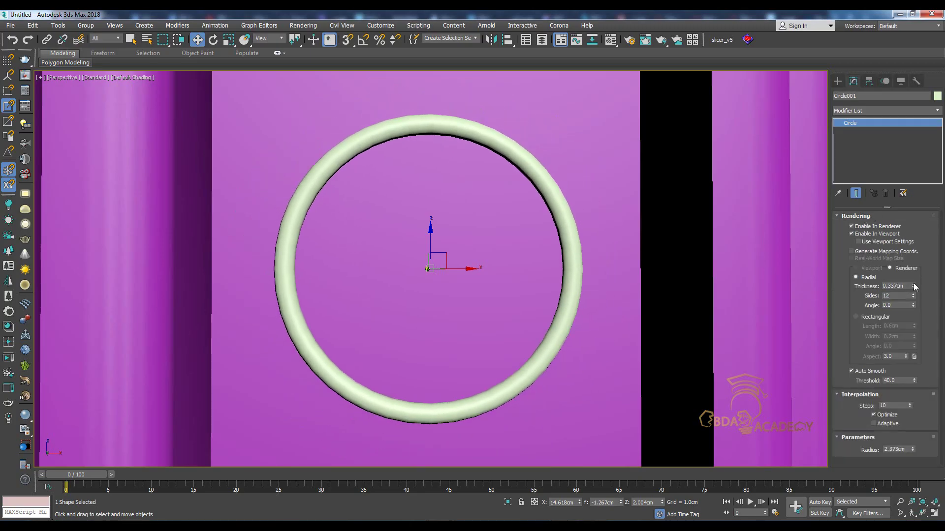
pyautogui.moveTo(914, 288); pyautogui.dragTo(921, 220)
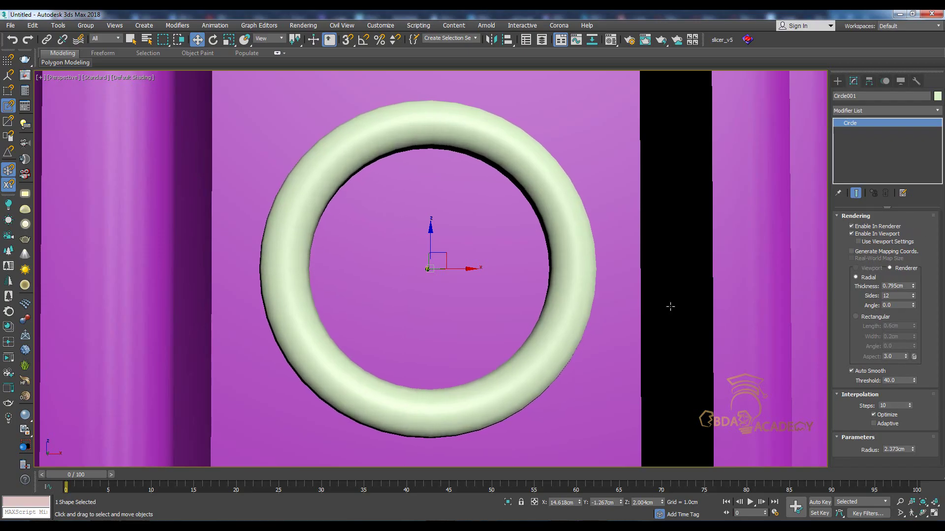
pyautogui.scroll(-3, 670, 307)
pyautogui.scroll(-3, 571, 279)
pyautogui.scroll(-1, 535, 284)
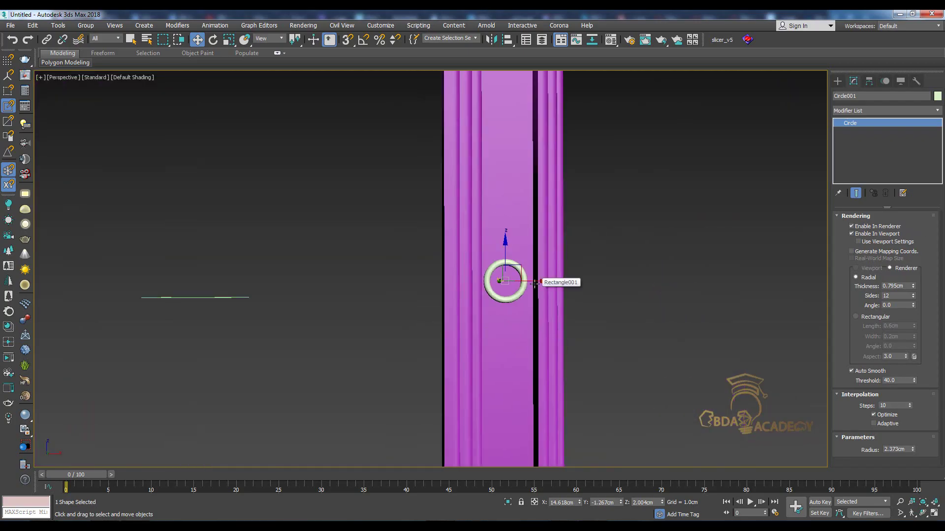
pyautogui.scroll(4, 534, 283)
pyautogui.moveTo(716, 330)
pyautogui.keyDown('alt'); pyautogui.mouseDown(button='middle')
pyautogui.moveTo(633, 293)
pyautogui.moveTo(630, 247)
pyautogui.moveTo(615, 240)
pyautogui.moveTo(647, 246)
pyautogui.moveTo(636, 246)
pyautogui.mouseUp(button='middle'); pyautogui.keyUp('alt')
# In the four-viewport layout, select the Line001 profile and enter Vertex mode
pyautogui.scroll(-5, 636, 250)
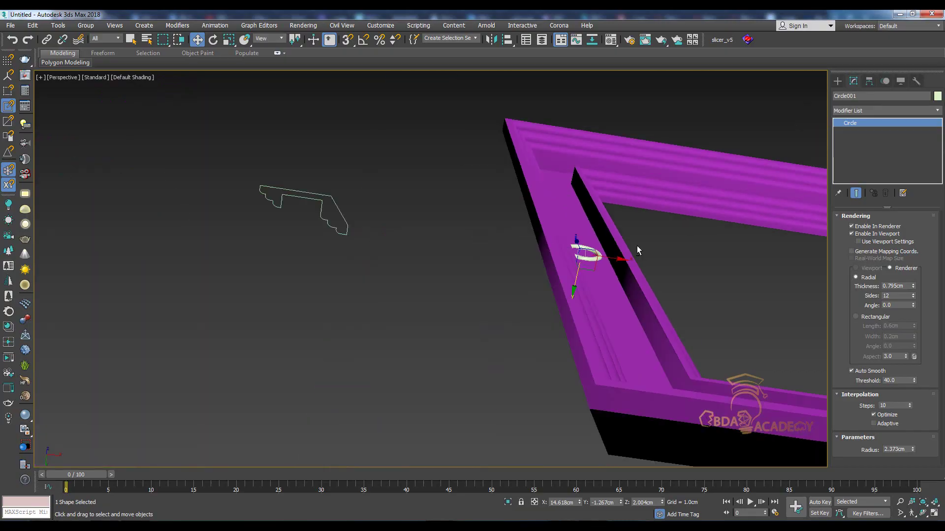
pyautogui.scroll(3, 580, 309)
pyautogui.keyDown('alt'); pyautogui.moveTo(580, 309); pyautogui.dragTo(580, 314, button='middle'); pyautogui.keyUp('alt')
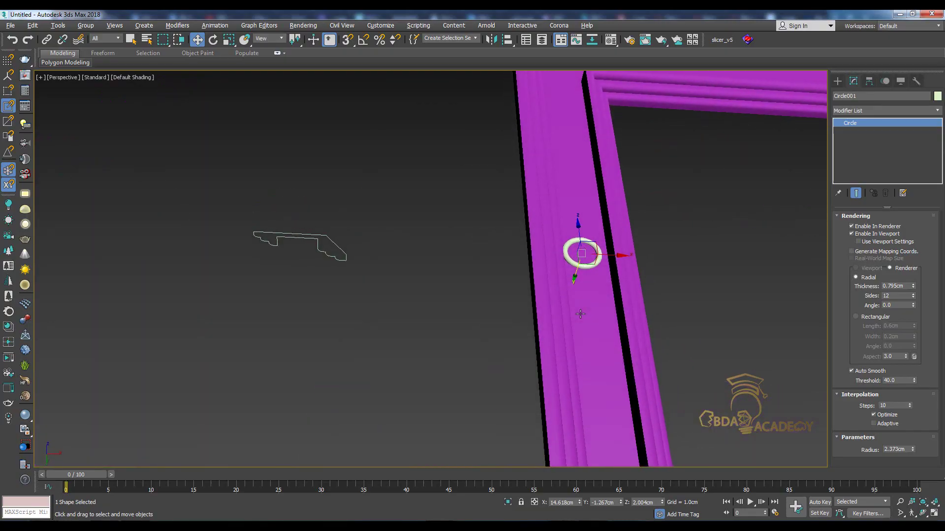
pyautogui.hotkey('alt', 'w')
pyautogui.scroll(5, 158, 179)
pyautogui.moveTo(199, 183); pyautogui.dragTo(214, 200, button='middle')
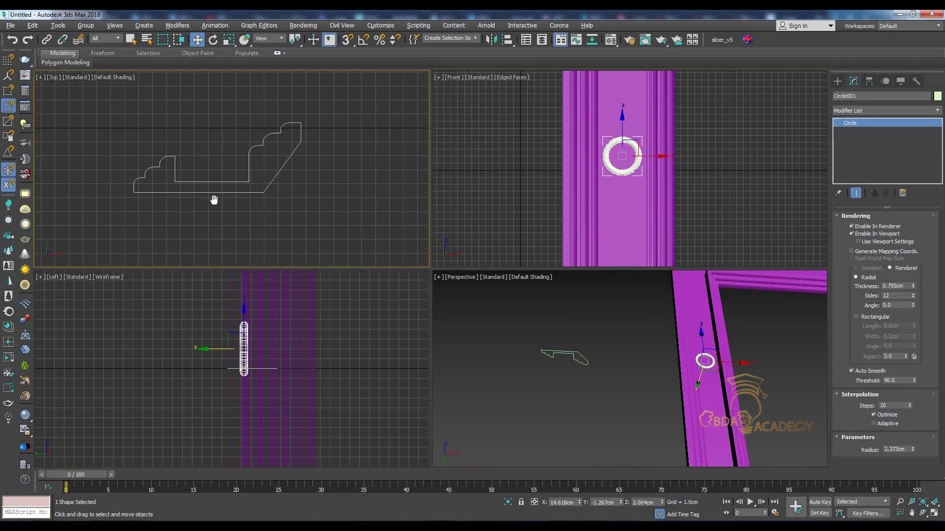
pyautogui.scroll(2, 208, 183)
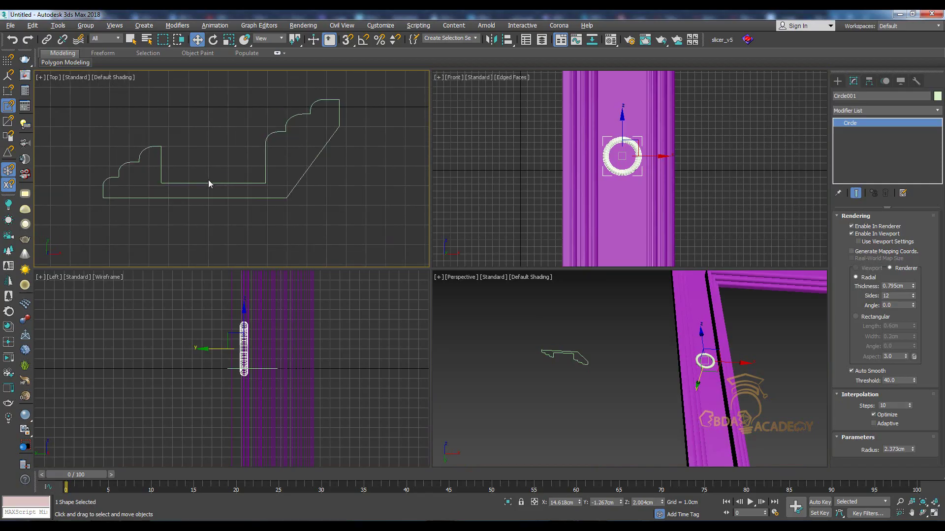
pyautogui.click(212, 182)
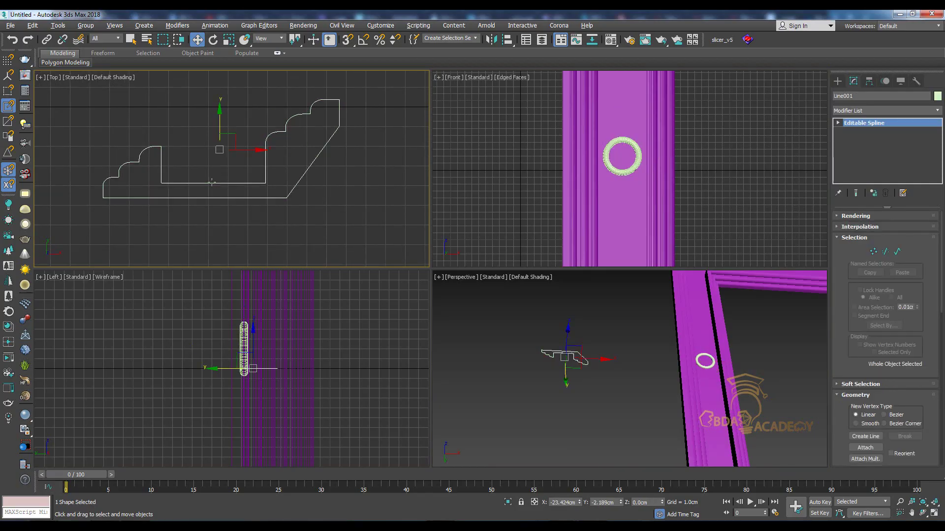
pyautogui.press('1')
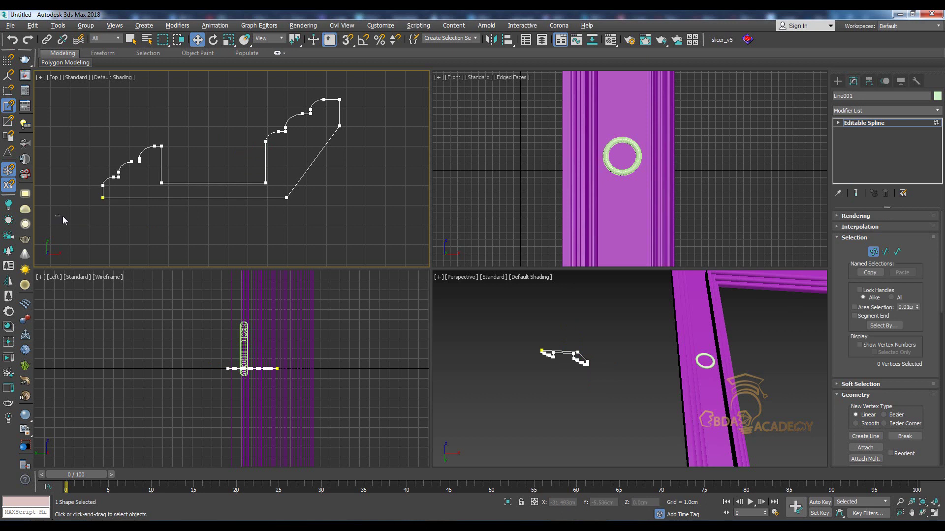
# Move the profile's left step vertices up and bring the two top-corner vertices down
pyautogui.moveTo(114, 214); pyautogui.dragTo(316, 161)
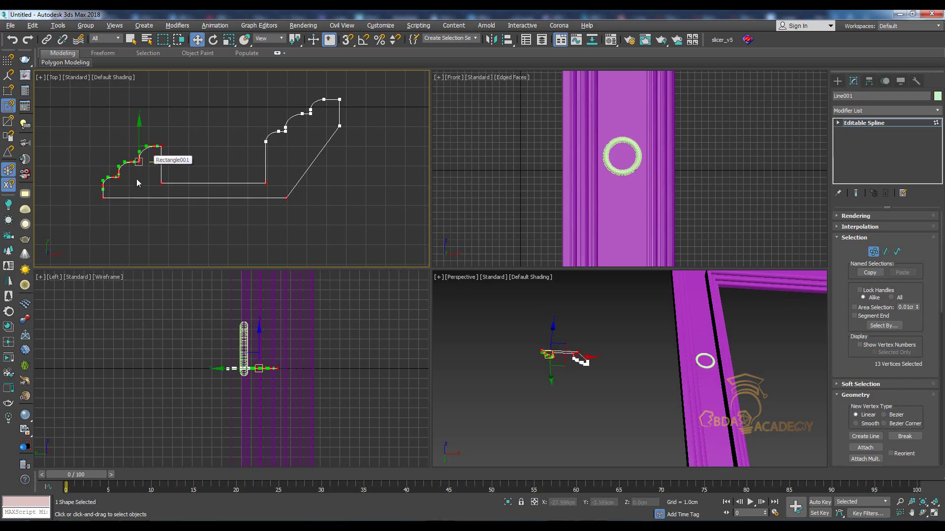
pyautogui.moveTo(143, 130); pyautogui.dragTo(149, 109)
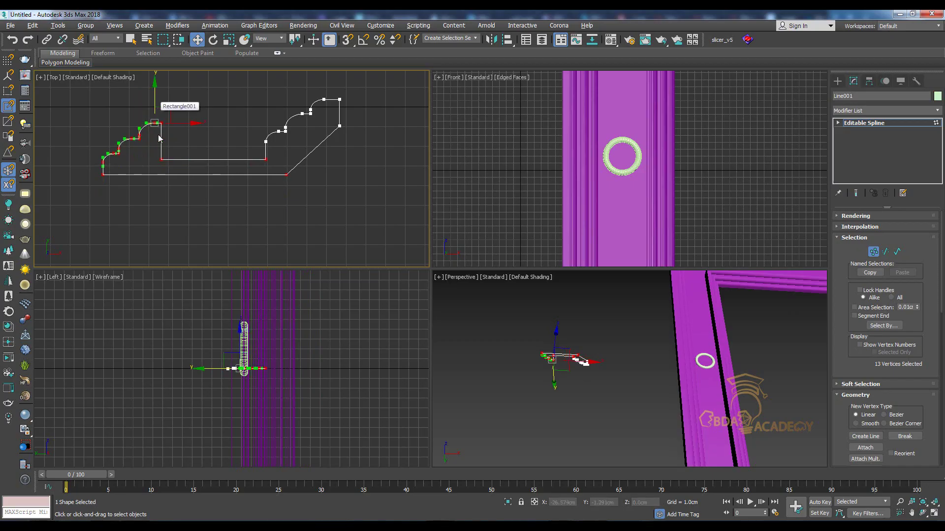
pyautogui.scroll(1, 159, 138)
pyautogui.scroll(1, 202, 169)
pyautogui.scroll(1, 229, 160)
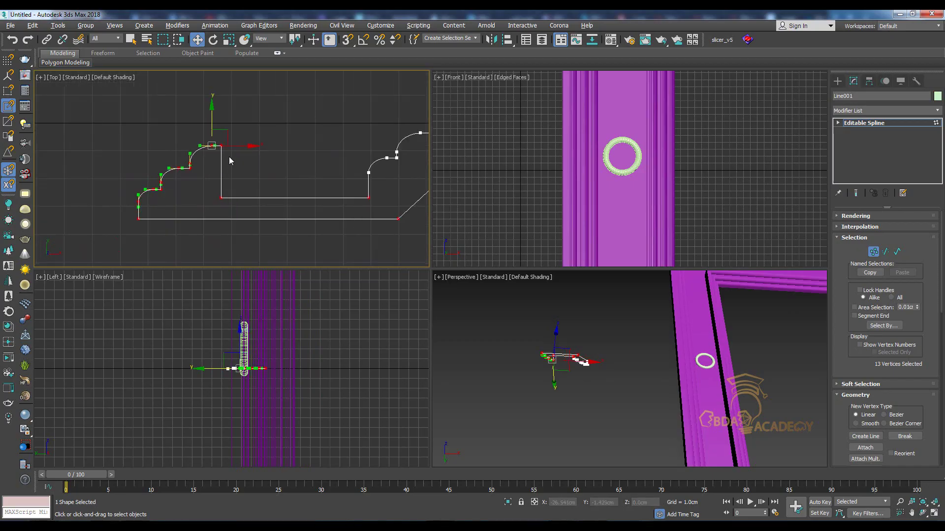
pyautogui.click(221, 146)
pyautogui.scroll(1, 228, 138)
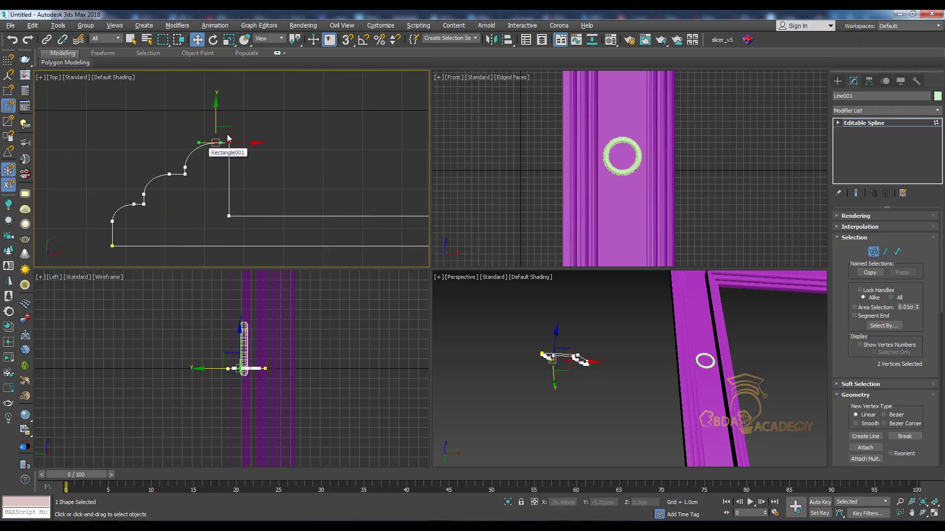
pyautogui.moveTo(227, 118); pyautogui.dragTo(212, 123)
pyautogui.keyDown('ctrl'); pyautogui.click(186, 175); pyautogui.keyUp('ctrl')
pyautogui.moveTo(271, 121); pyautogui.dragTo(166, 185)
# Box-select the lower step vertices and lower them, then maximize the Perspective view
pyautogui.moveTo(167, 139); pyautogui.dragTo(166, 147)
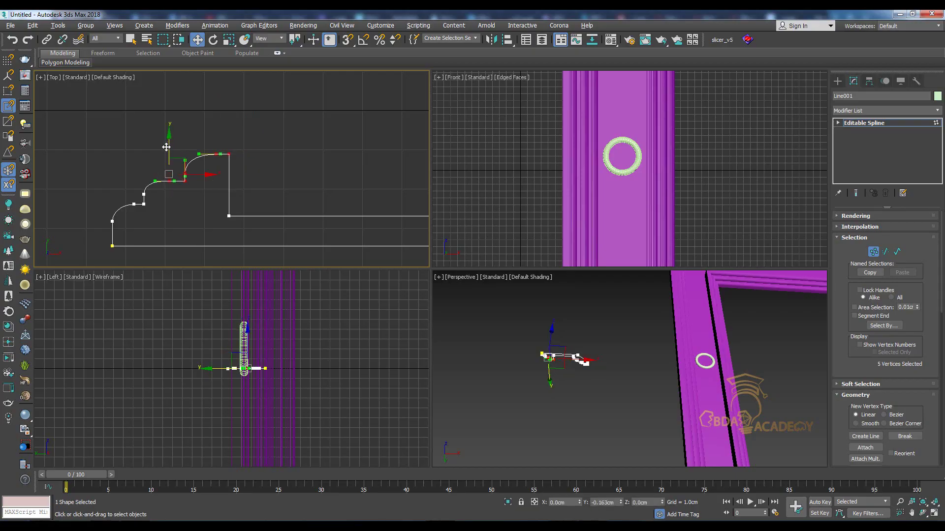
pyautogui.moveTo(259, 134)
pyautogui.mouseDown()
pyautogui.moveTo(155, 214)
pyautogui.moveTo(133, 217)
pyautogui.mouseUp()
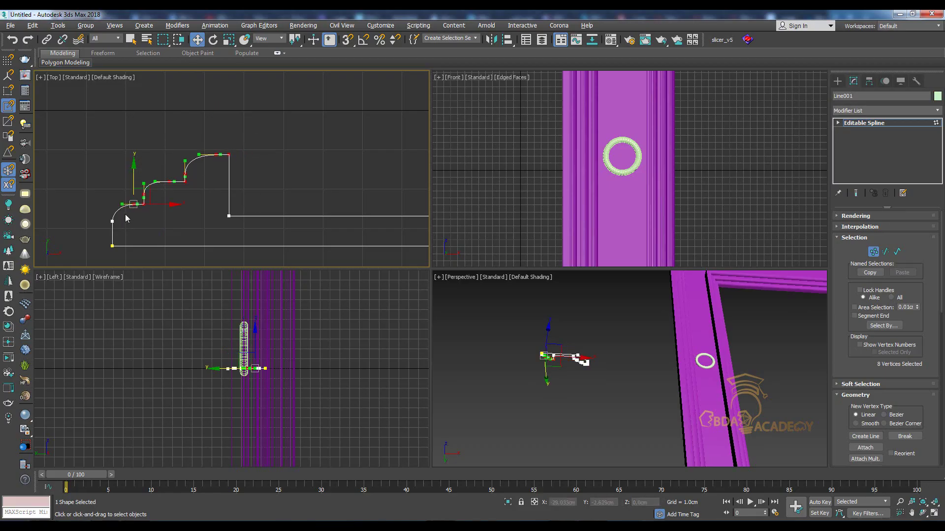
pyautogui.moveTo(131, 180); pyautogui.dragTo(127, 196)
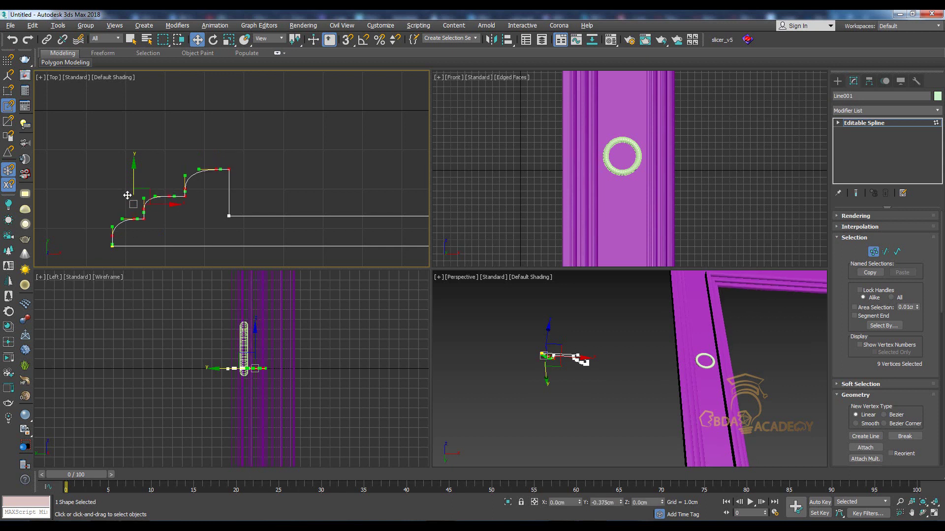
pyautogui.scroll(-2, 174, 224)
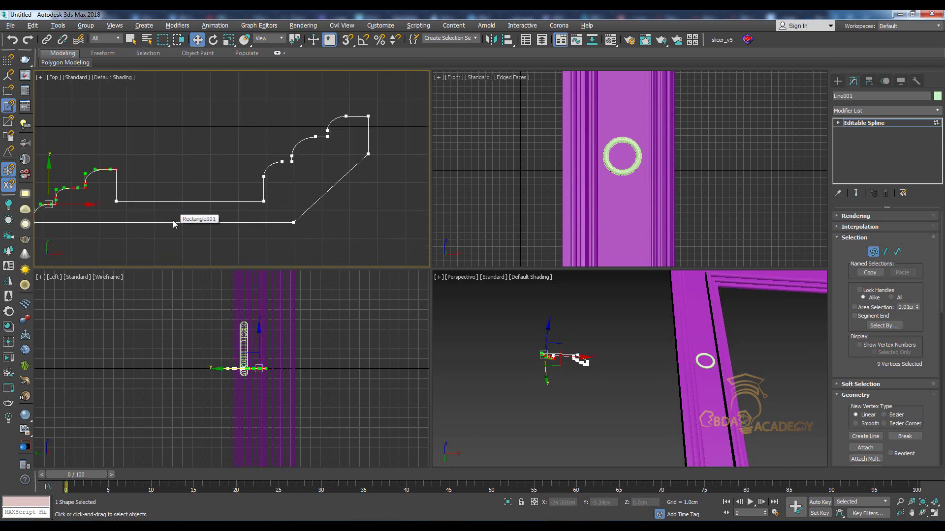
pyautogui.moveTo(692, 393); pyautogui.dragTo(683, 395, button='middle')
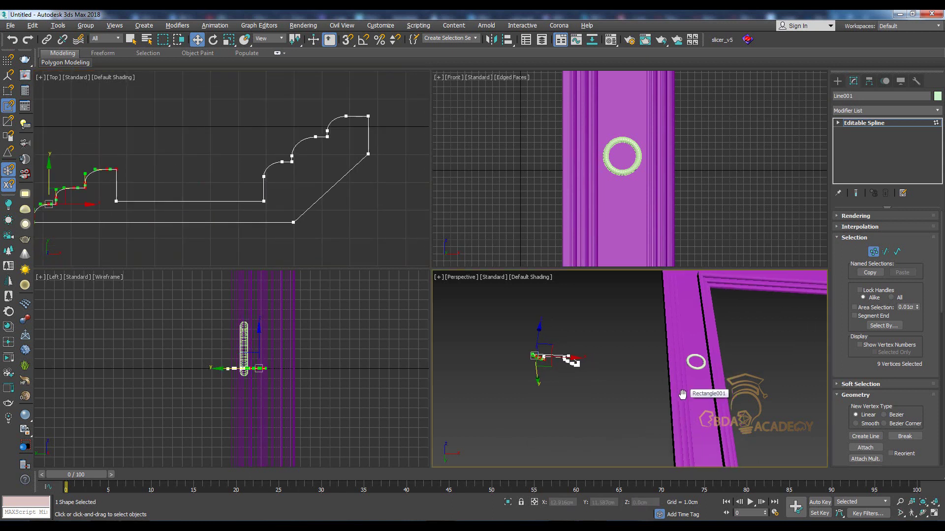
pyautogui.hotkey('alt', 'w')
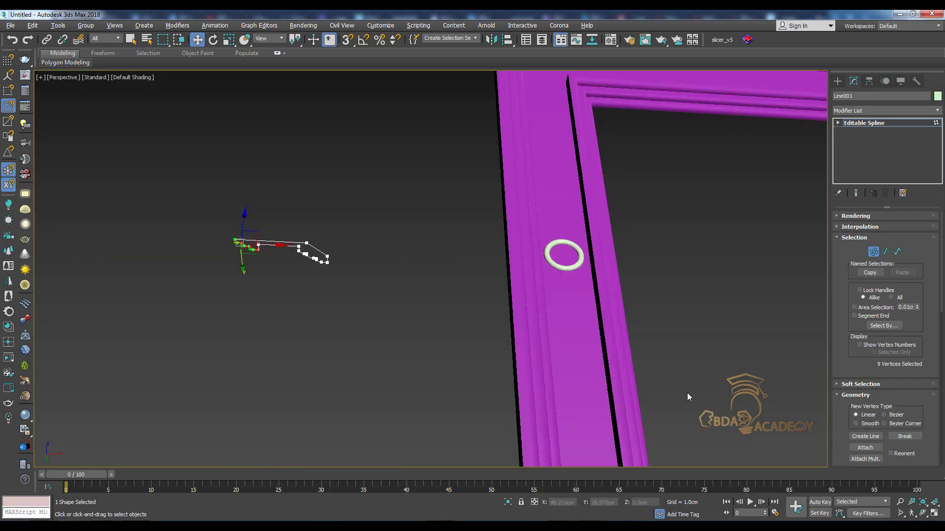
# Give the ring circle a 2.729 cm radius and a 1.0 cm tube thickness
pyautogui.press('1')
pyautogui.click(560, 265)
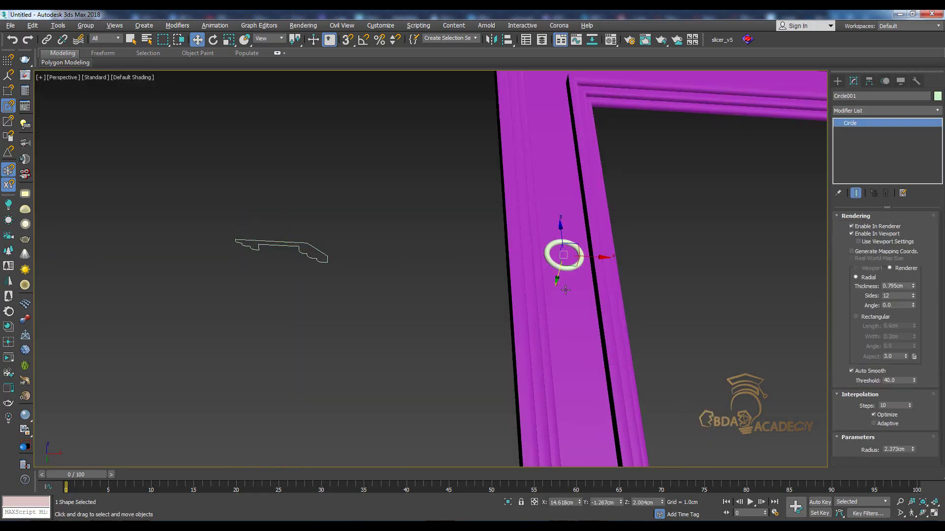
pyautogui.moveTo(572, 306)
pyautogui.keyDown('alt'); pyautogui.mouseDown(button='middle')
pyautogui.moveTo(603, 271)
pyautogui.moveTo(586, 278)
pyautogui.moveTo(570, 255)
pyautogui.moveTo(566, 275)
pyautogui.moveTo(613, 296)
pyautogui.moveTo(615, 319)
pyautogui.mouseUp(button='middle'); pyautogui.keyUp('alt')
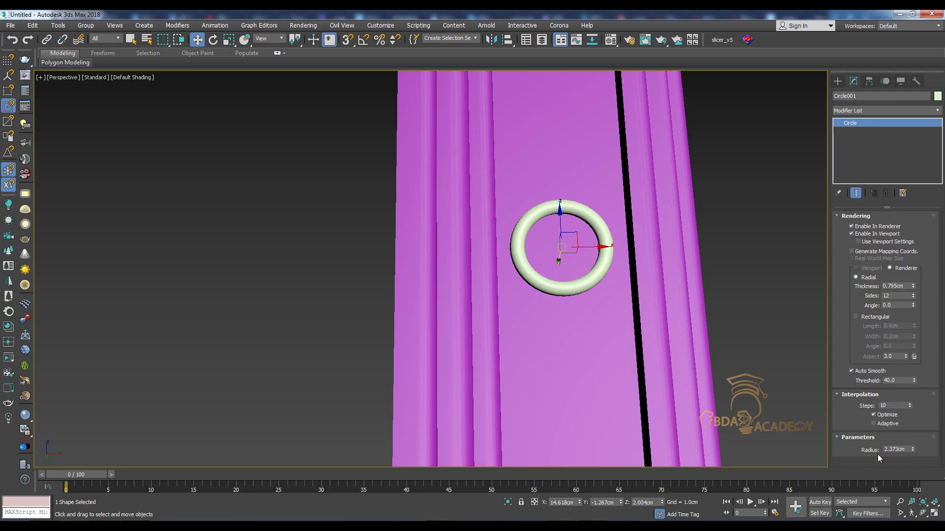
pyautogui.moveTo(914, 450); pyautogui.dragTo(922, 439)
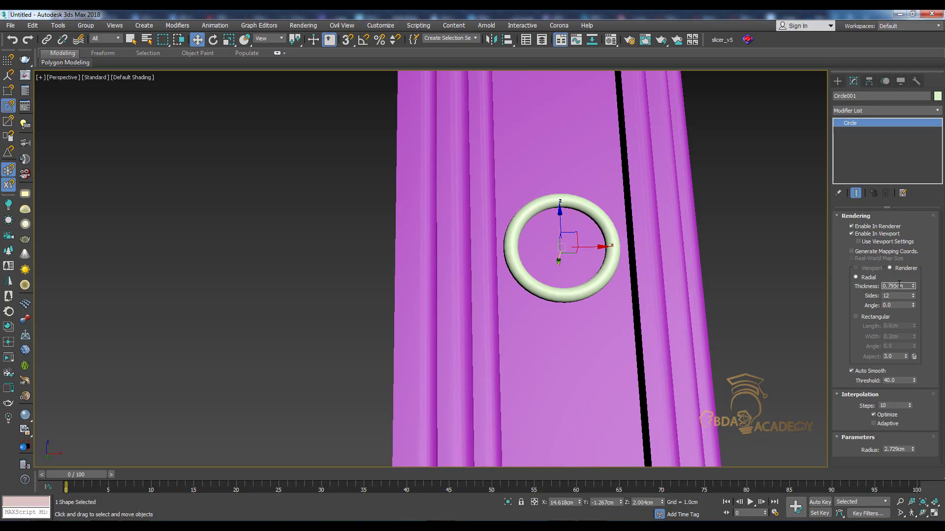
pyautogui.write('1.0cm')
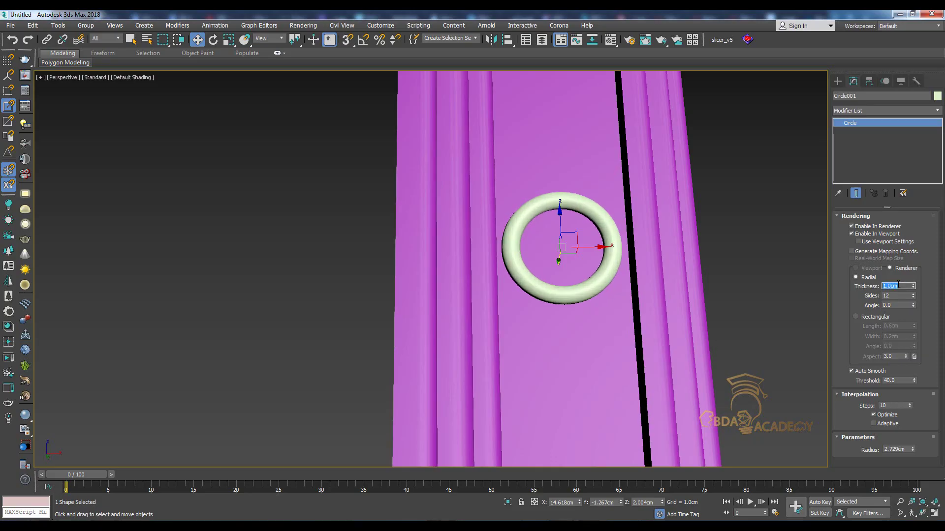
pyautogui.press('Return')
pyautogui.moveTo(580, 277)
pyautogui.keyDown('alt'); pyautogui.mouseDown(button='middle')
pyautogui.moveTo(585, 236)
pyautogui.moveTo(588, 294)
pyautogui.mouseUp(button='middle'); pyautogui.keyUp('alt')
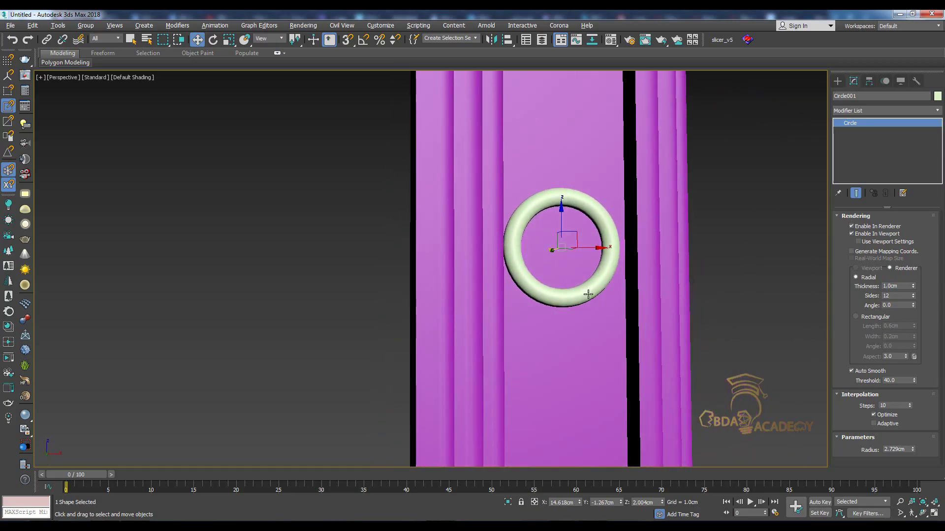
# Convert the ring to an Editable Poly and frame it with polygon edges shown
pyautogui.rightClick(588, 295)
pyautogui.moveTo(632, 401)
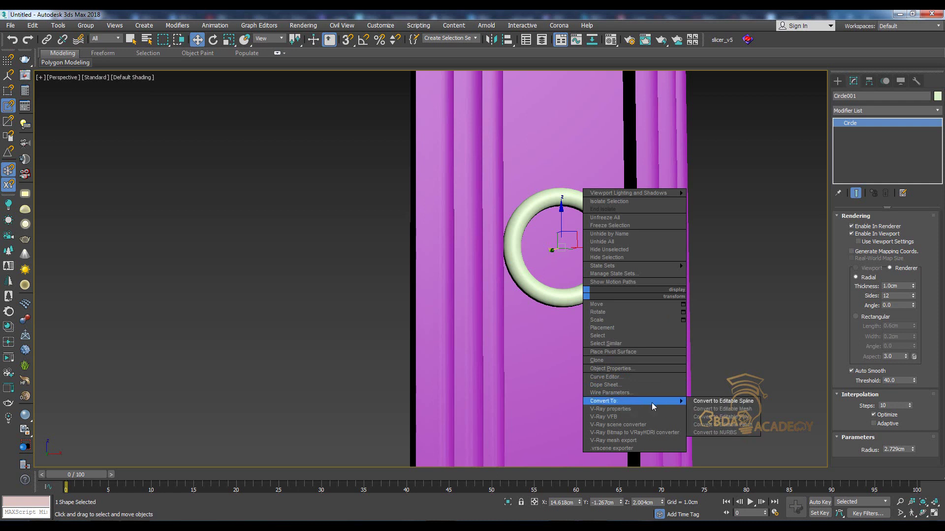
pyautogui.click(719, 417)
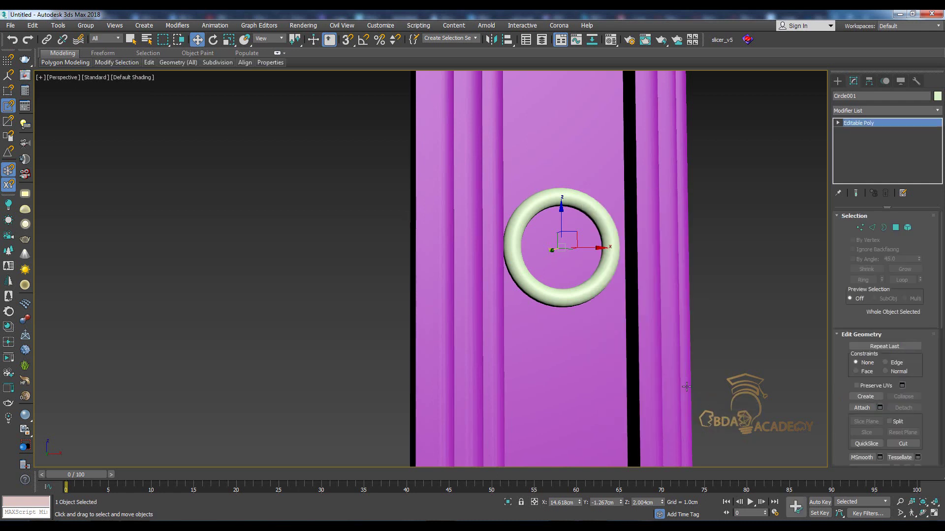
pyautogui.press('z')
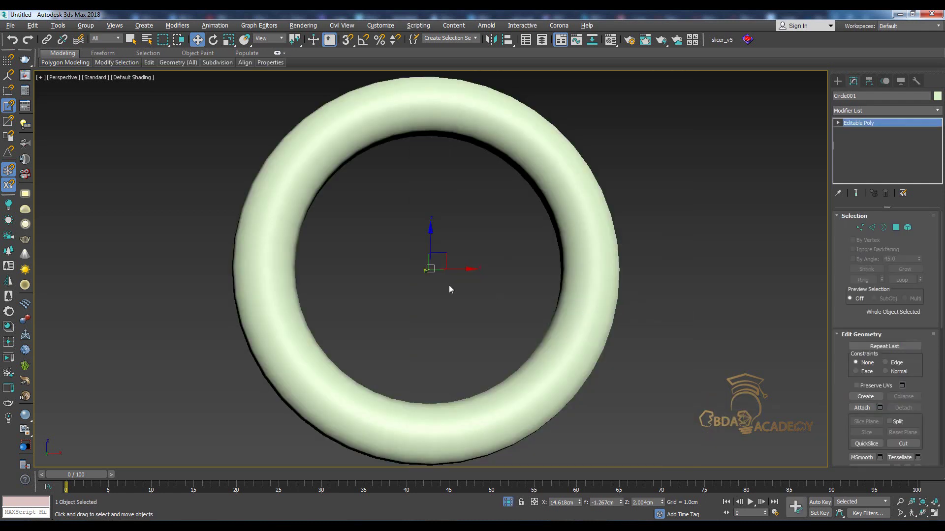
pyautogui.press('F4')
pyautogui.moveTo(420, 324)
pyautogui.keyDown('alt'); pyautogui.mouseDown(button='middle')
pyautogui.moveTo(470, 344)
pyautogui.moveTo(492, 340)
pyautogui.moveTo(493, 320)
pyautogui.mouseUp(button='middle'); pyautogui.keyUp('alt')
pyautogui.scroll(-2, 490, 320)
pyautogui.scroll(-1, 490, 320)
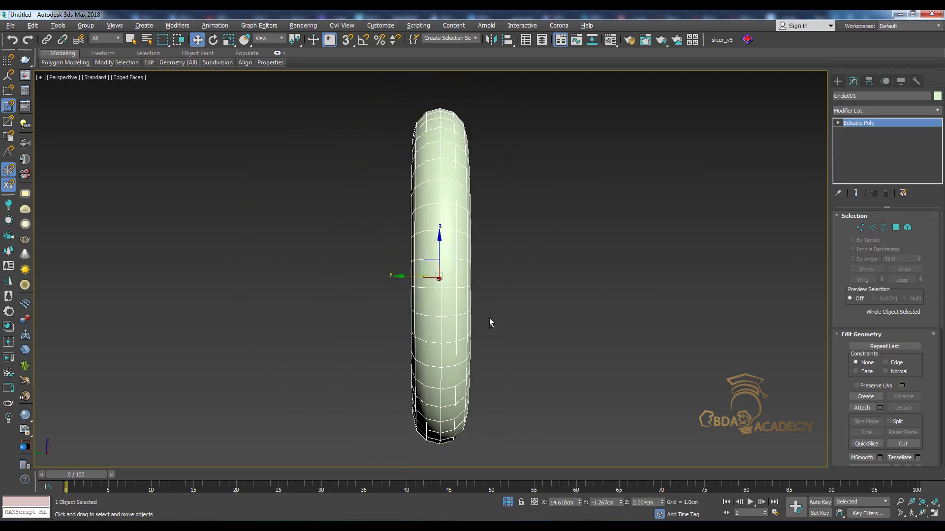
pyautogui.scroll(-1, 490, 320)
# Select the ring's back-half polygons and delete them
pyautogui.click(895, 228)
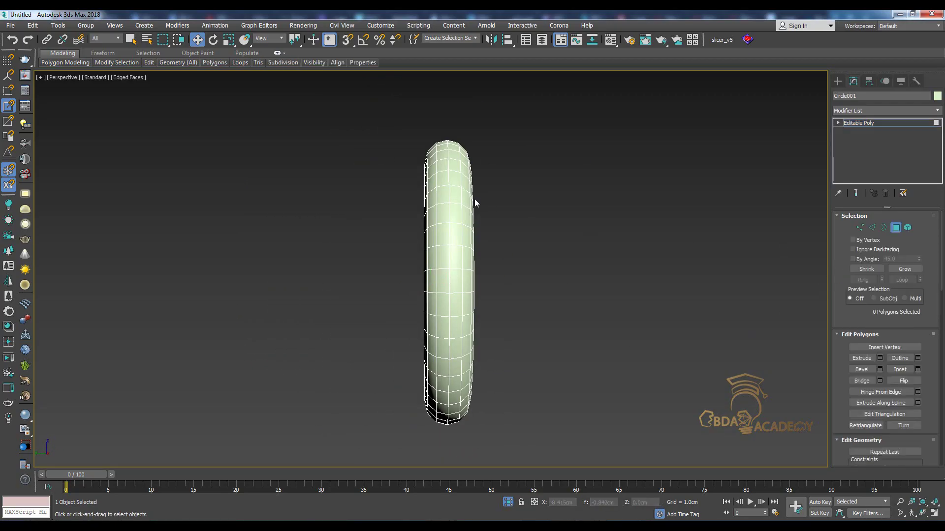
pyautogui.keyDown('alt'); pyautogui.moveTo(476, 207); pyautogui.dragTo(475, 207, button='middle'); pyautogui.keyUp('alt')
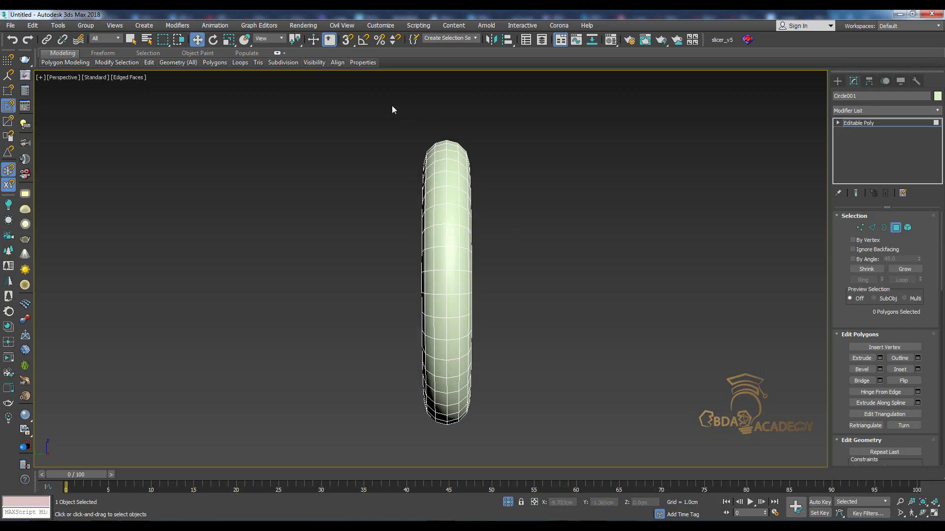
pyautogui.moveTo(392, 109)
pyautogui.mouseDown()
pyautogui.moveTo(453, 400)
pyautogui.moveTo(440, 432)
pyautogui.mouseUp()
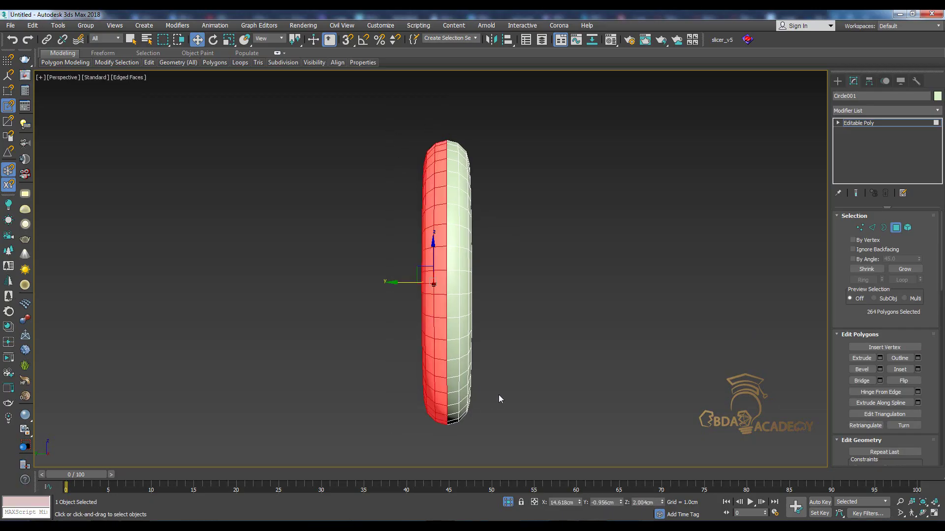
pyautogui.moveTo(499, 398)
pyautogui.keyDown('alt'); pyautogui.mouseDown(button='middle')
pyautogui.moveTo(397, 369)
pyautogui.moveTo(376, 388)
pyautogui.moveTo(458, 311)
pyautogui.moveTo(473, 374)
pyautogui.moveTo(487, 283)
pyautogui.moveTo(475, 263)
pyautogui.moveTo(462, 280)
pyautogui.moveTo(466, 304)
pyautogui.moveTo(496, 308)
pyautogui.moveTo(704, 279)
pyautogui.mouseUp(button='middle'); pyautogui.keyUp('alt')
pyautogui.hotkey('ctrl', 'd')
pyautogui.click(508, 501)
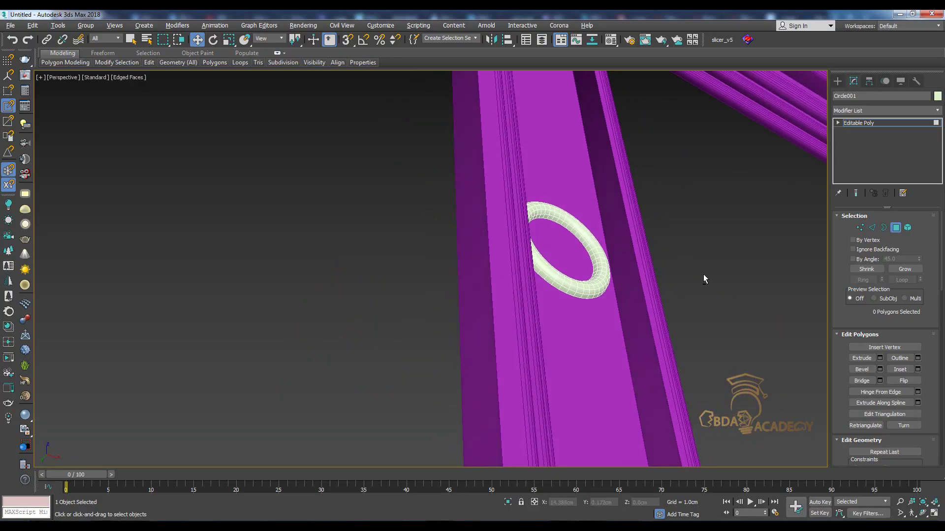
# Move the half ring to the frame's top-left corner and Shift-drag a copy just below it
pyautogui.click(896, 228)
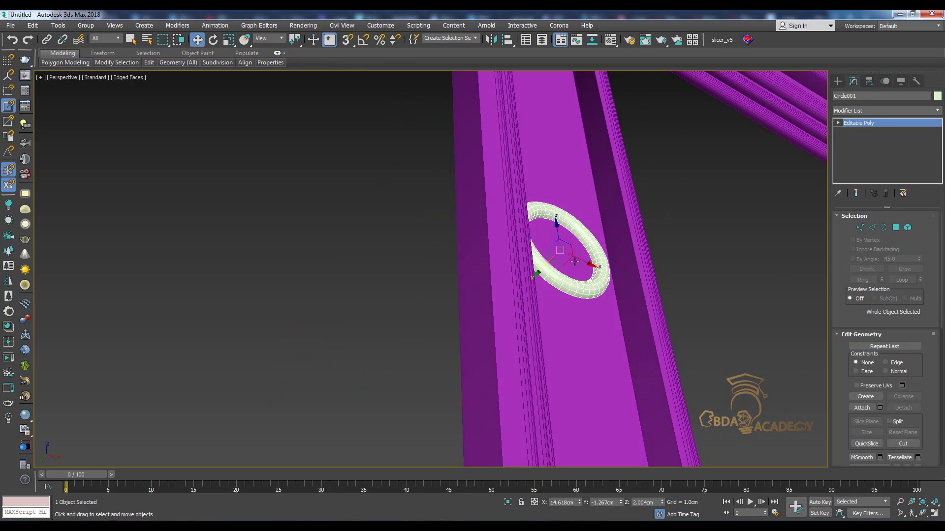
pyautogui.moveTo(546, 264); pyautogui.dragTo(544, 265)
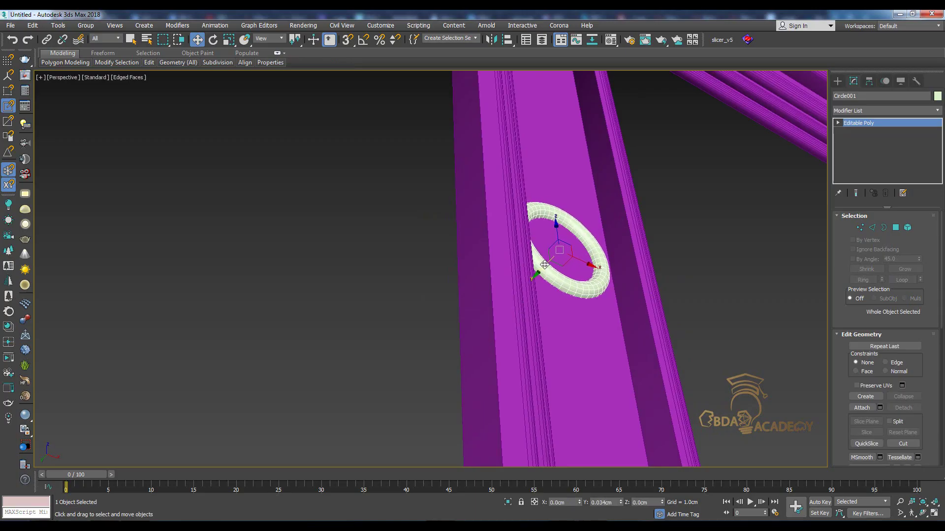
pyautogui.keyDown('alt'); pyautogui.moveTo(545, 265); pyautogui.dragTo(549, 345, button='middle'); pyautogui.keyUp('alt')
pyautogui.moveTo(547, 342)
pyautogui.mouseDown()
pyautogui.moveTo(561, 106)
pyautogui.moveTo(548, 127)
pyautogui.mouseUp()
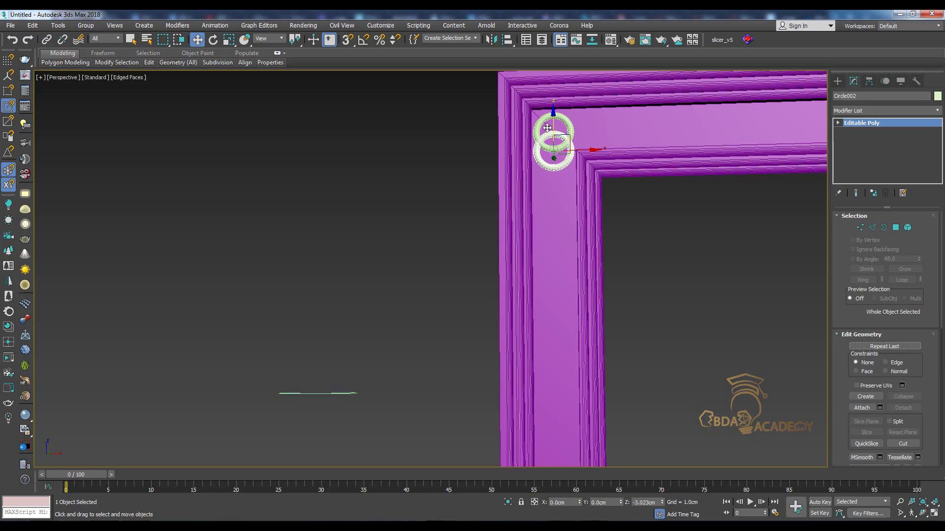
pyautogui.keyDown('shift'); pyautogui.moveTo(546, 128); pyautogui.dragTo(541, 132); pyautogui.keyUp('shift')
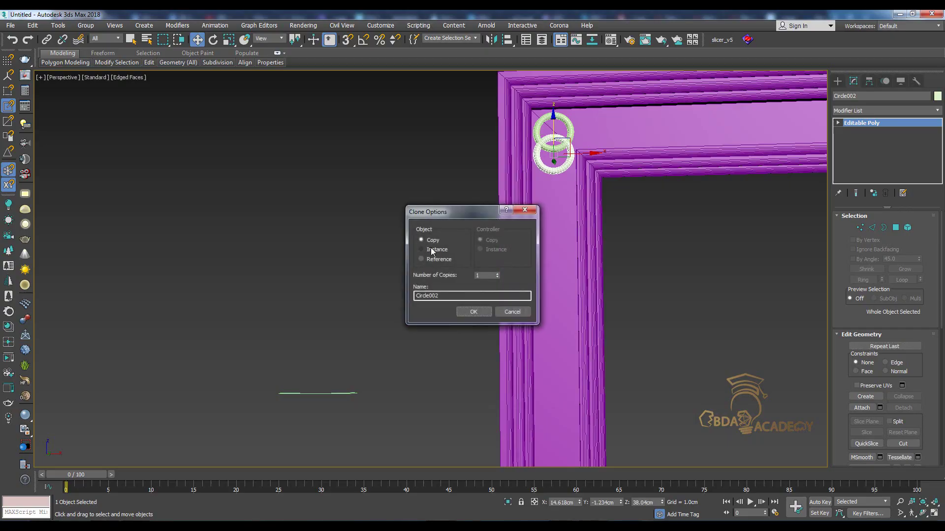
# Clone 15 copies of the half ring down the frame's left side
pyautogui.doubleClick(483, 276)
pyautogui.click(475, 312)
pyautogui.scroll(-5, 534, 320)
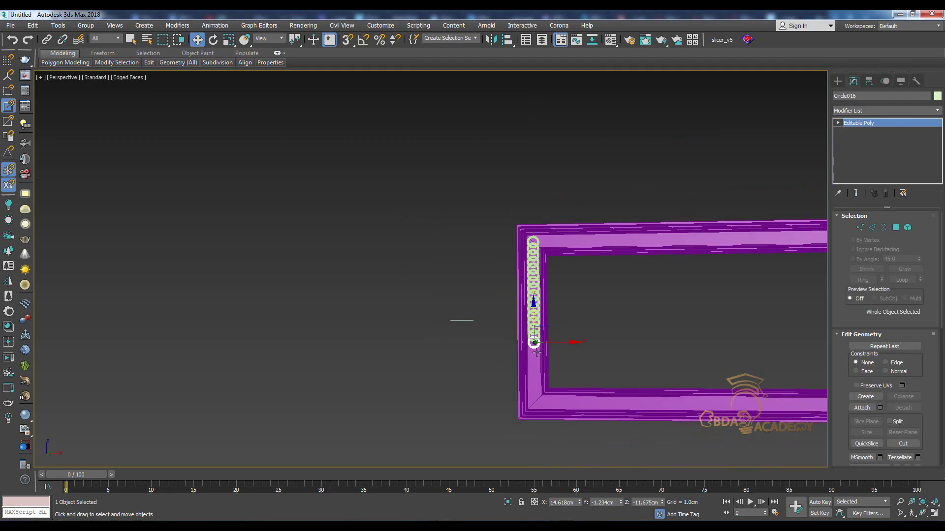
pyautogui.scroll(2, 537, 352)
pyautogui.scroll(3, 539, 325)
pyautogui.scroll(3, 551, 270)
pyautogui.scroll(4, 525, 277)
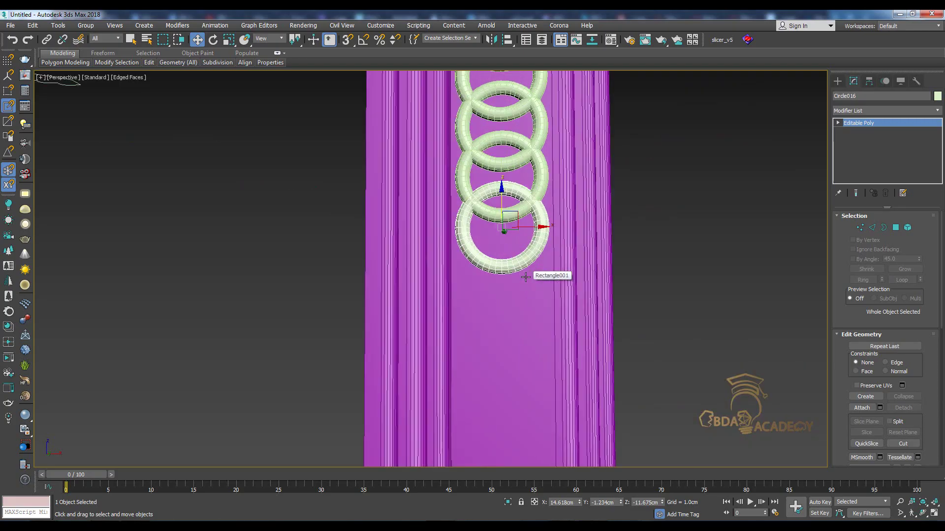
pyautogui.scroll(-3, 525, 277)
pyautogui.scroll(1, 530, 268)
pyautogui.scroll(1, 529, 266)
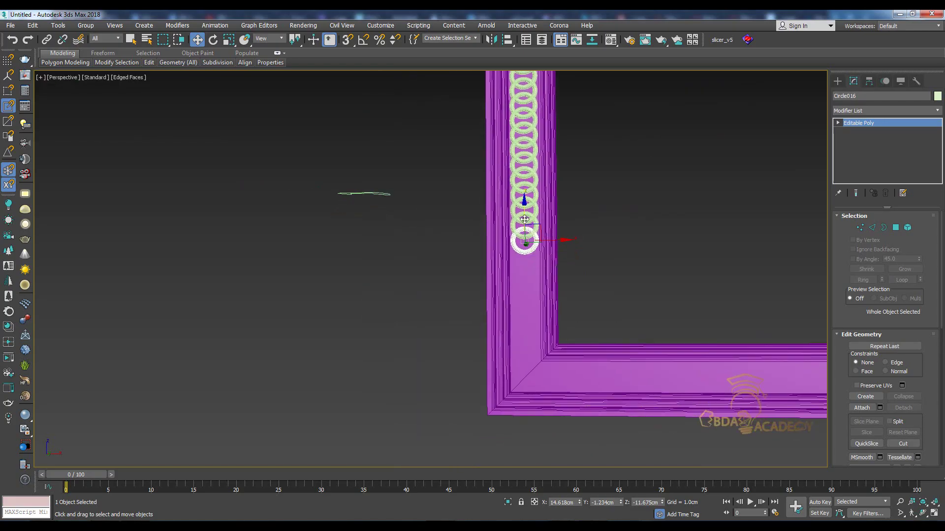
# Add further ring copies down to the bottom corner, then select all 25 rings
pyautogui.keyDown('shift'); pyautogui.moveTo(524, 220); pyautogui.dragTo(519, 235); pyautogui.keyUp('shift')
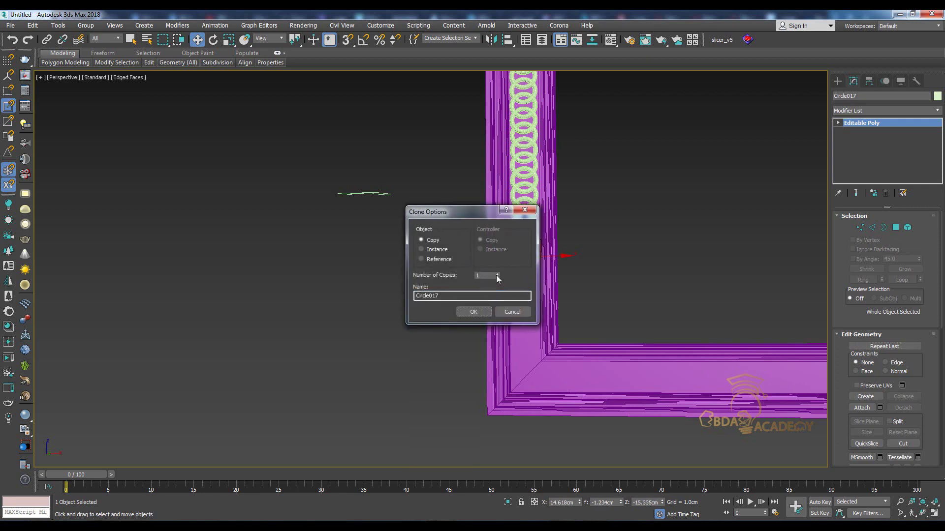
pyautogui.click(474, 311)
pyautogui.scroll(2, 515, 387)
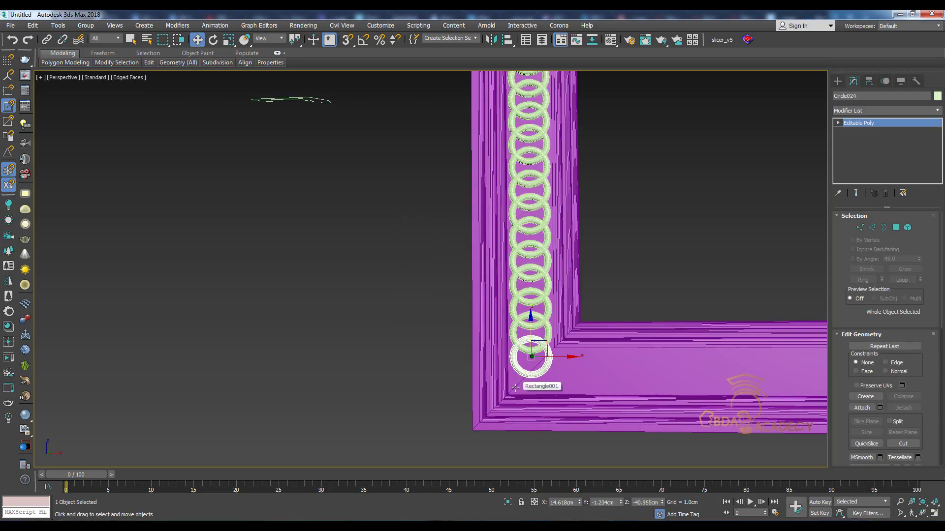
pyautogui.scroll(2, 522, 345)
pyautogui.scroll(1, 526, 295)
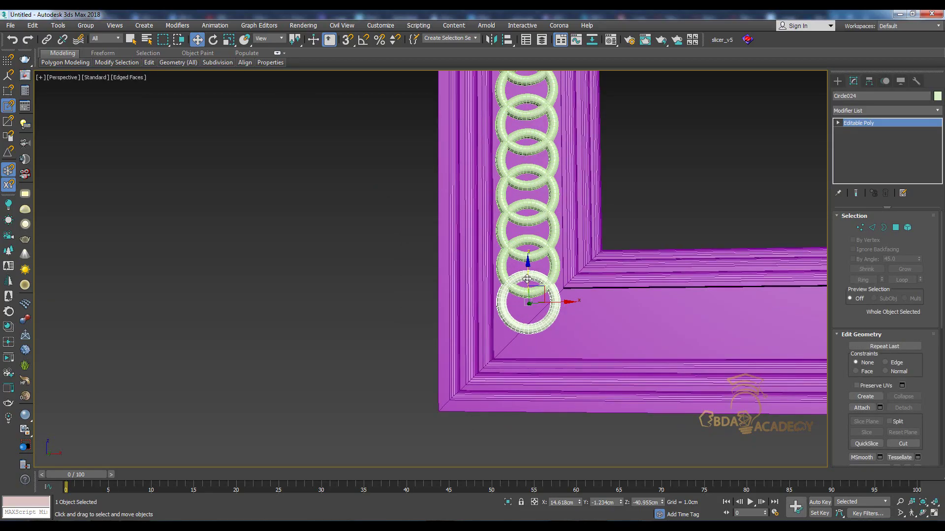
pyautogui.keyDown('shift'); pyautogui.moveTo(527, 279); pyautogui.dragTo(519, 315); pyautogui.keyUp('shift')
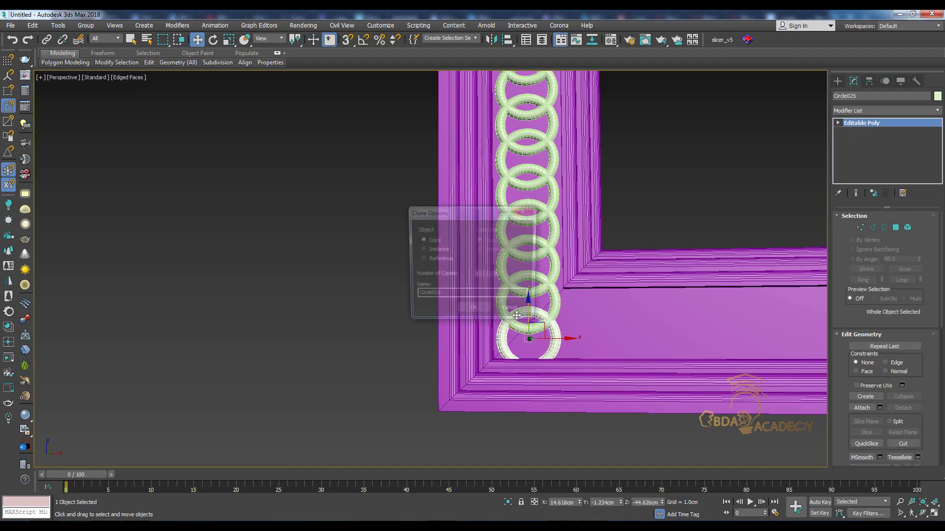
pyautogui.click(474, 310)
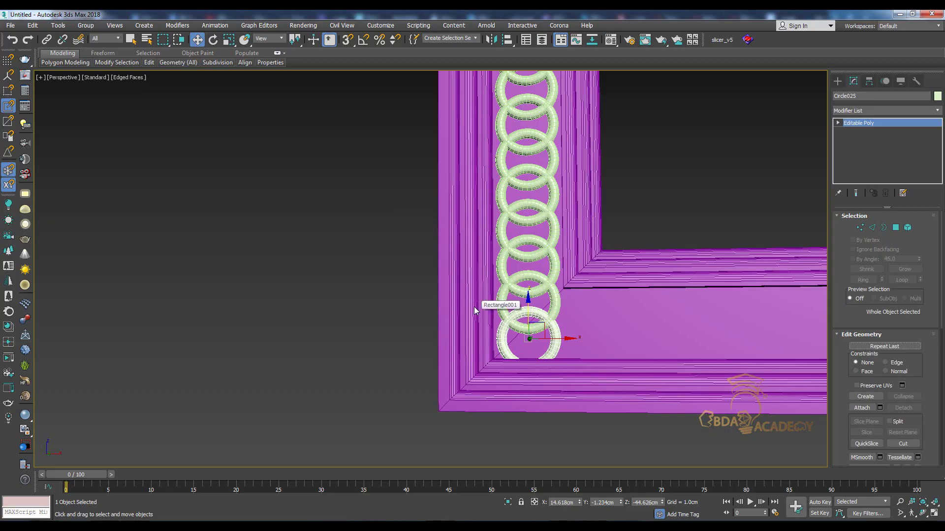
pyautogui.hotkey('ctrl', 'a')
# Squash the ring chain slightly, raise it along the frame, then isolate it and pick the top ring
pyautogui.scroll(-5, 492, 302)
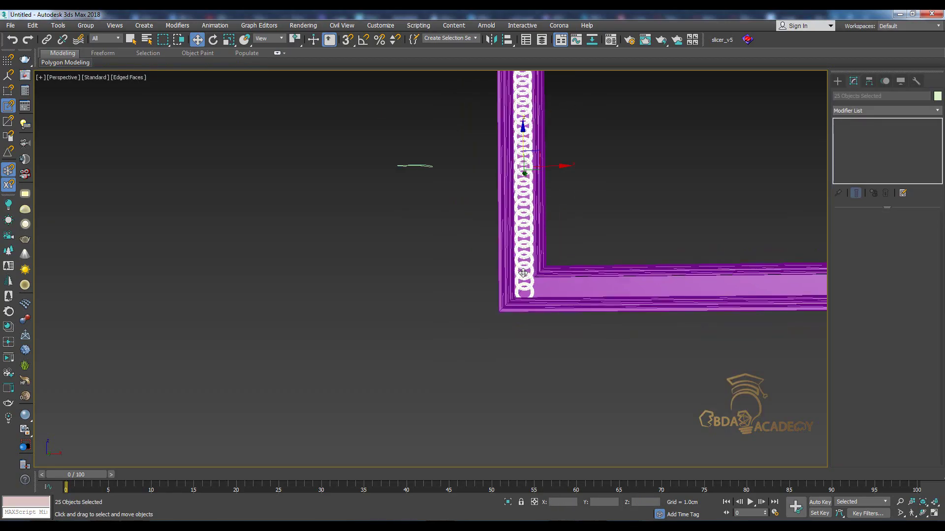
pyautogui.moveTo(497, 246); pyautogui.dragTo(502, 350, button='middle')
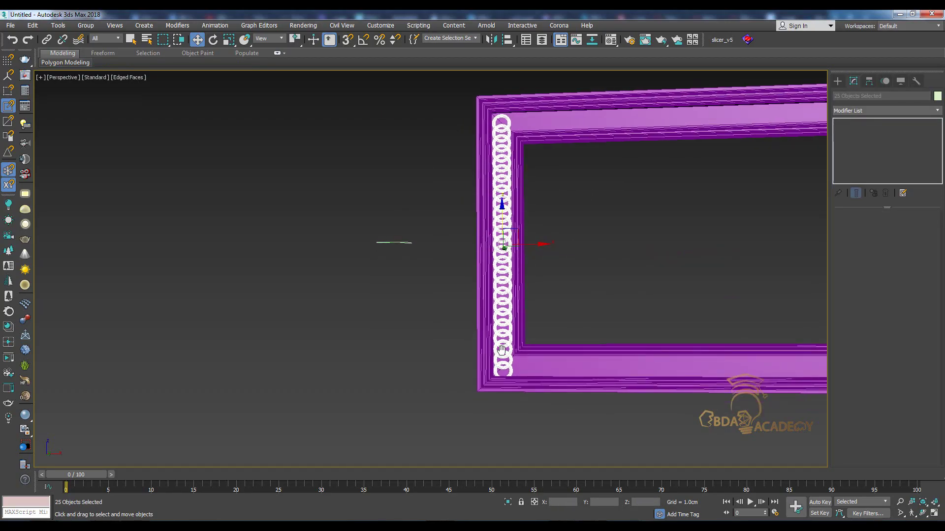
pyautogui.press('r')
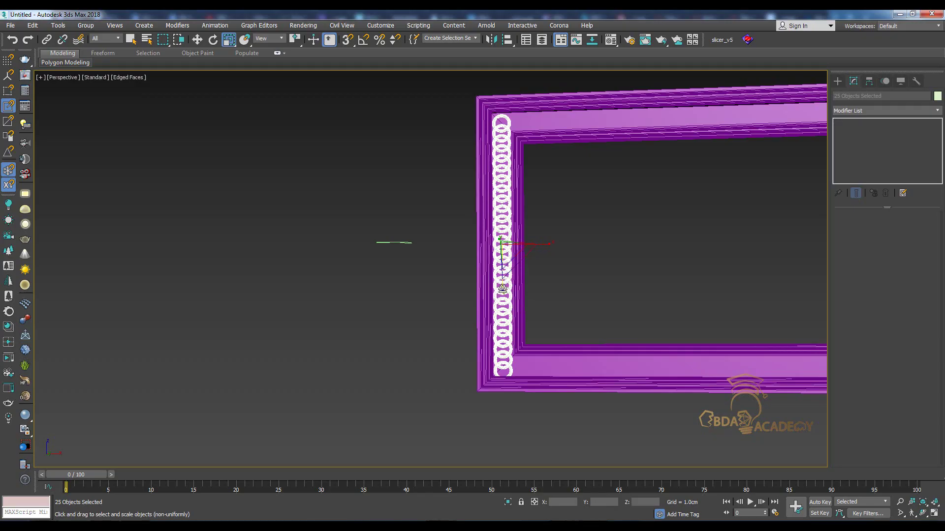
pyautogui.moveTo(502, 288); pyautogui.dragTo(503, 288)
pyautogui.press('w')
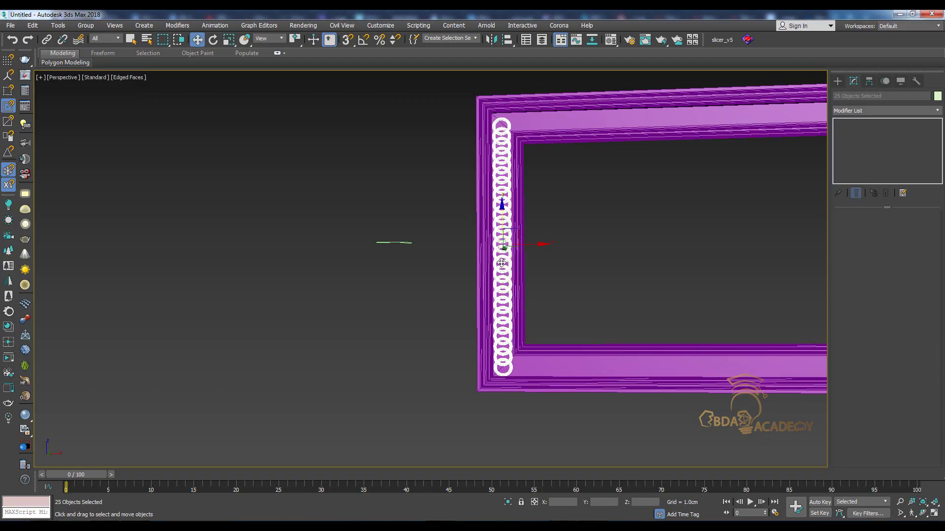
pyautogui.moveTo(506, 223); pyautogui.dragTo(509, 219)
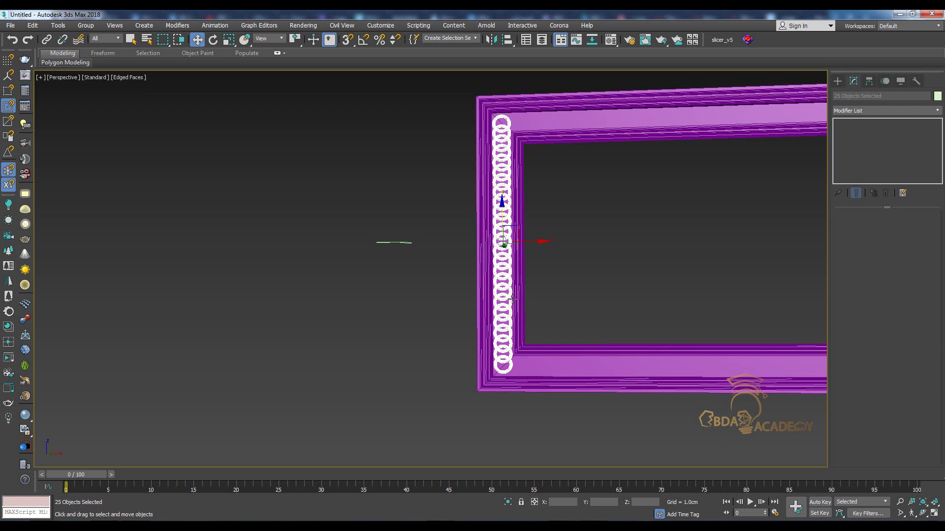
pyautogui.keyDown('alt'); pyautogui.moveTo(511, 298); pyautogui.dragTo(509, 302, button='middle'); pyautogui.keyUp('alt')
pyautogui.hotkey('alt', 'q')
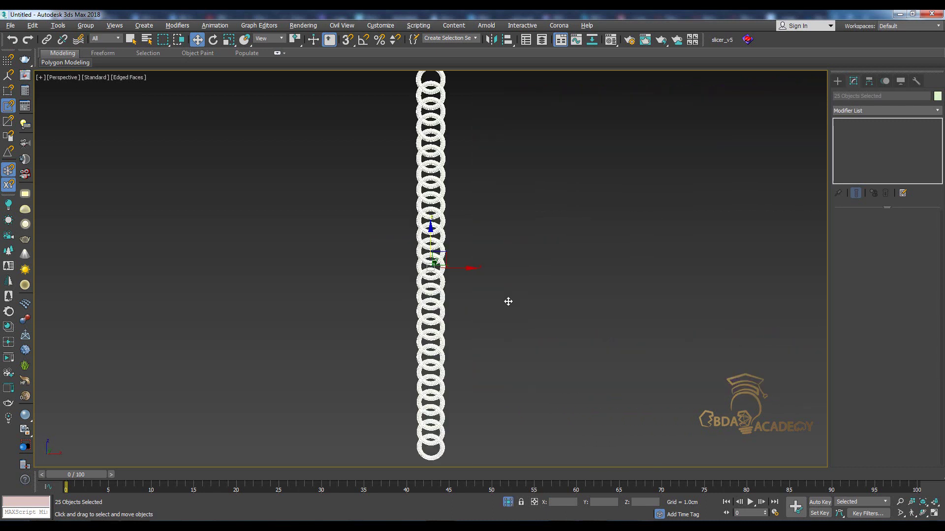
pyautogui.click(450, 146)
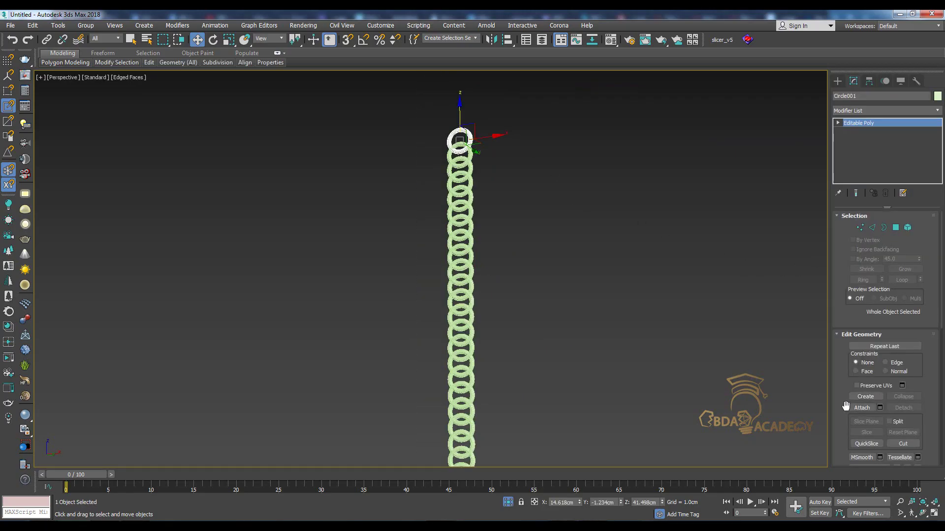
# Attach all remaining rings to the top ring so the chain becomes one Circle001 Editable Poly
pyautogui.click(880, 408)
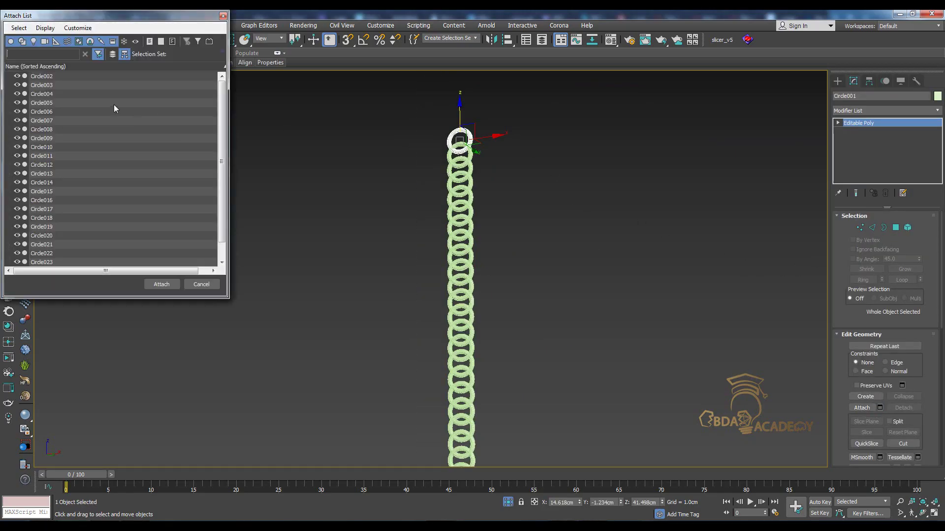
pyautogui.moveTo(222, 187); pyautogui.dragTo(223, 203)
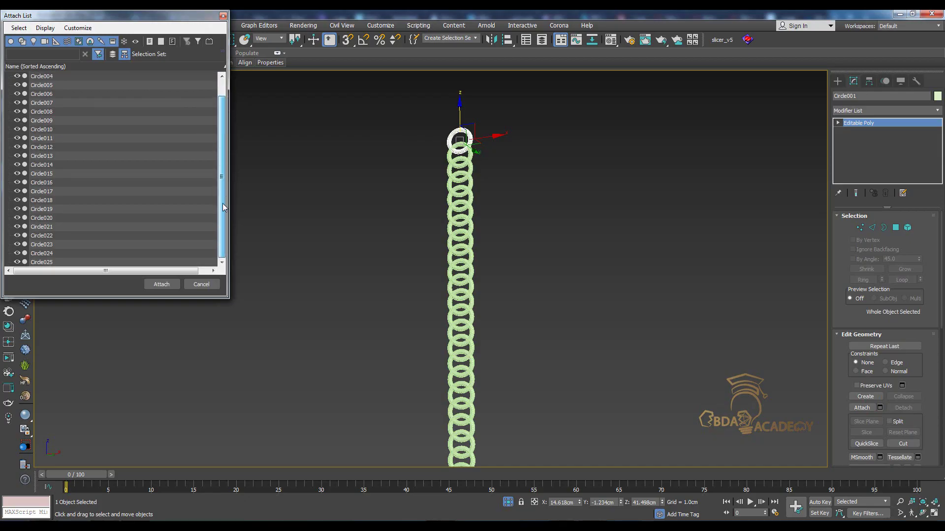
pyautogui.hotkey('ctrl', 'a')
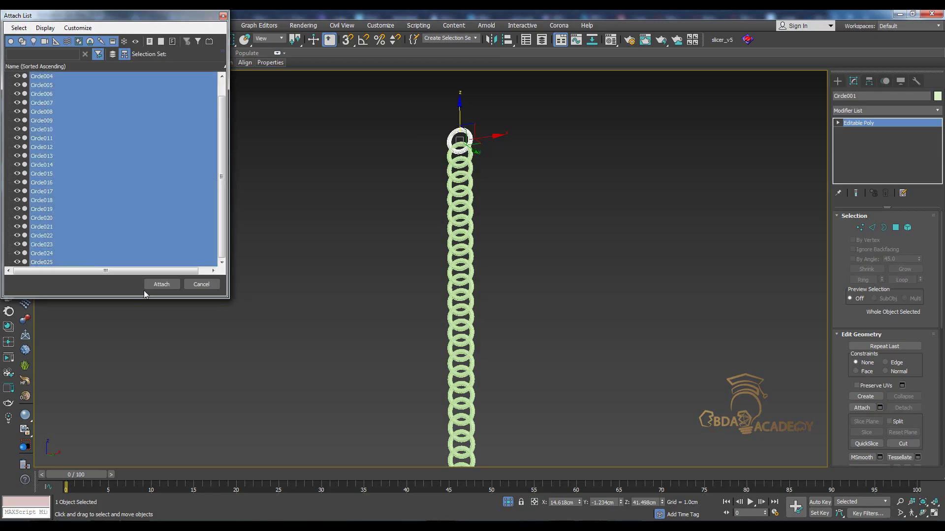
pyautogui.click(162, 284)
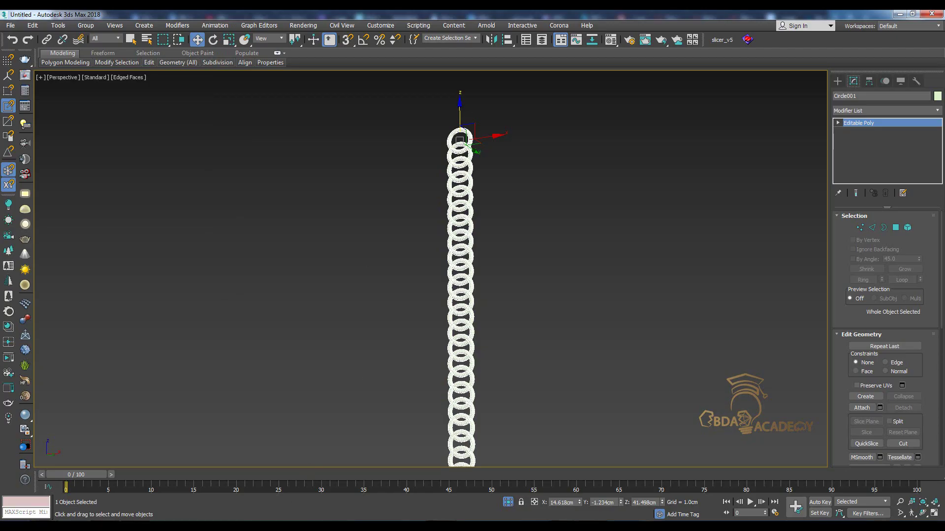
# Zoom out and pan until the whole frame and its left-edge ring chain are visible
pyautogui.scroll(-3, 460, 148)
pyautogui.moveTo(475, 300); pyautogui.dragTo(317, 314, button='middle')
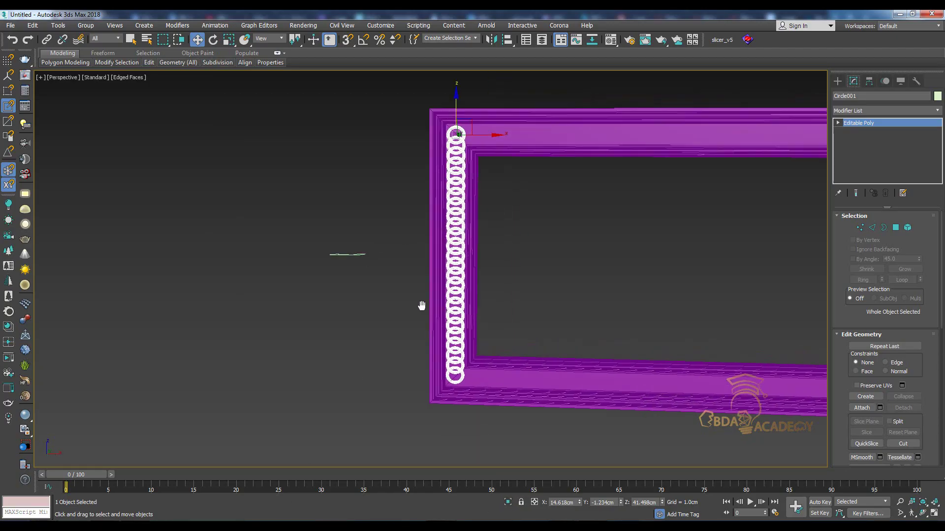
pyautogui.moveTo(331, 190); pyautogui.dragTo(281, 185, button='middle')
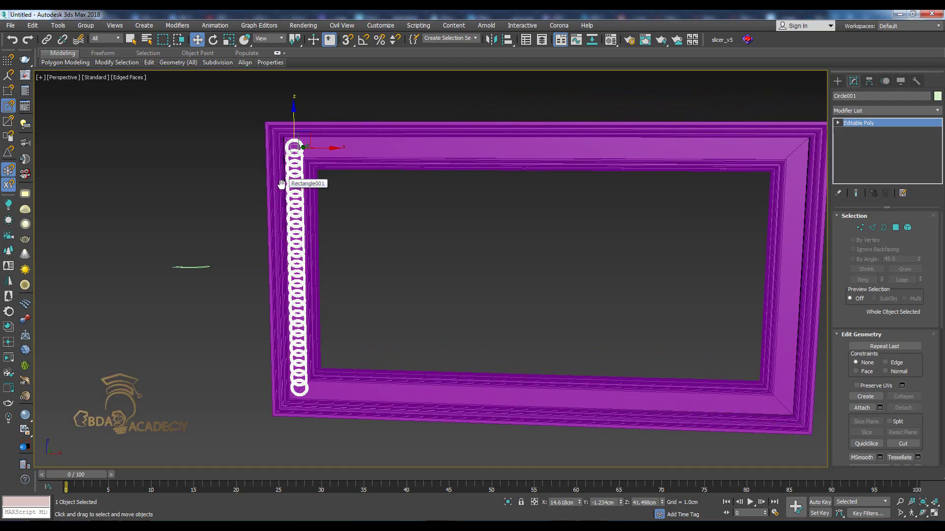
pyautogui.moveTo(281, 185); pyautogui.dragTo(310, 188, button='middle')
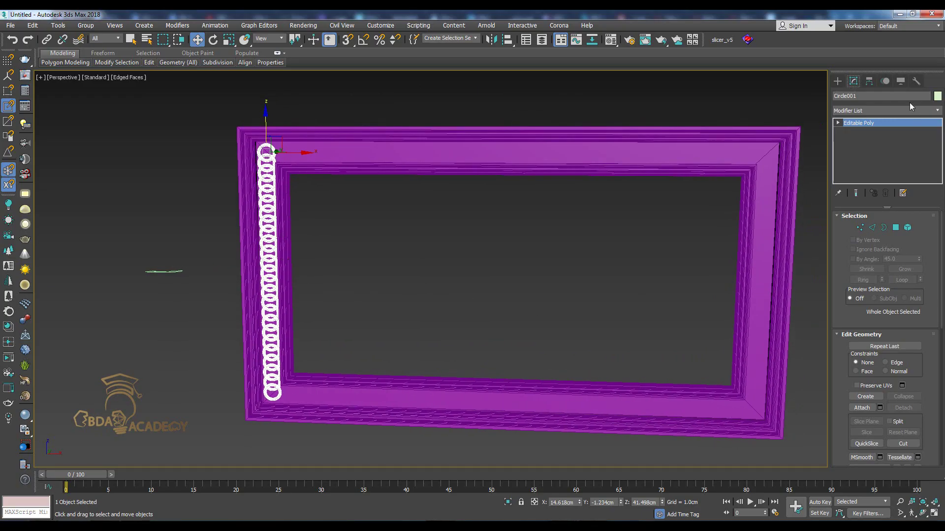
pyautogui.click(924, 109)
# Add a Symmetry modifier to the ring chain with Mirror Axis Y and Flip enabled
pyautogui.write('sym')
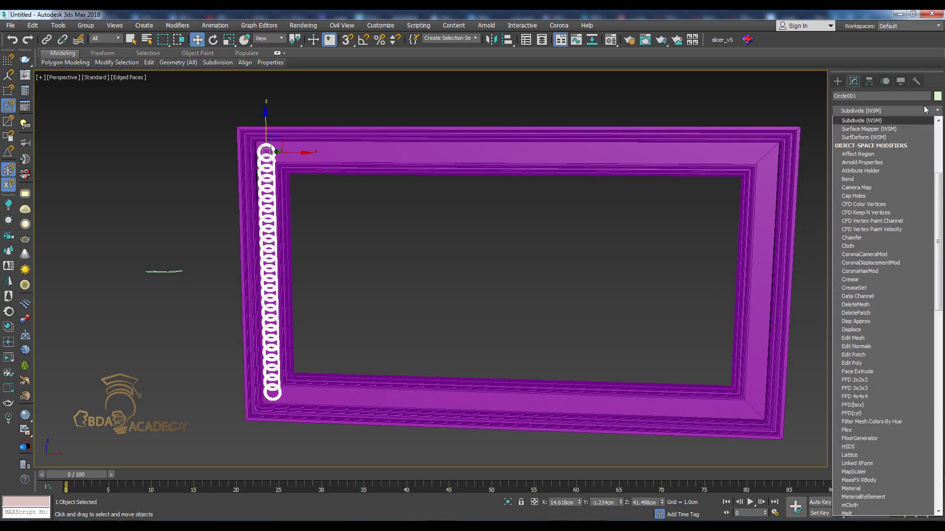
pyautogui.press('Return')
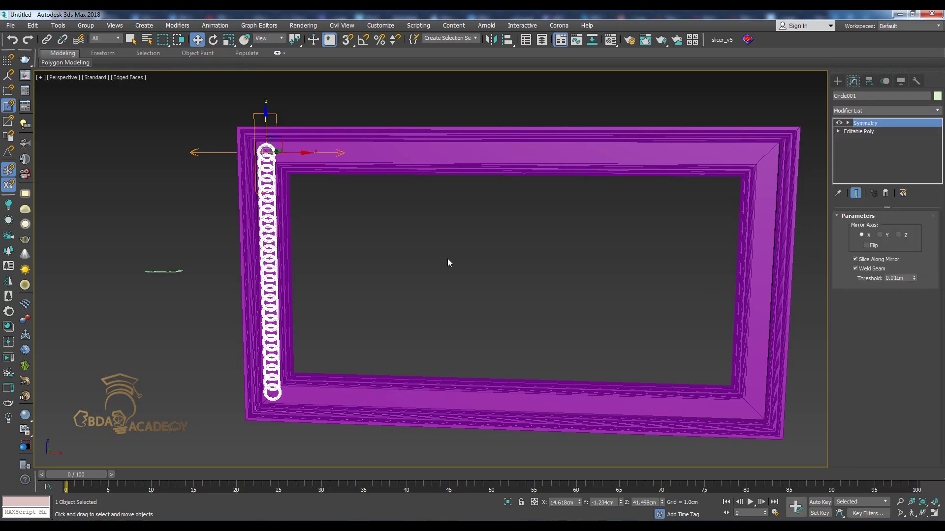
pyautogui.keyDown('alt'); pyautogui.moveTo(448, 259); pyautogui.dragTo(359, 241, button='middle'); pyautogui.keyUp('alt')
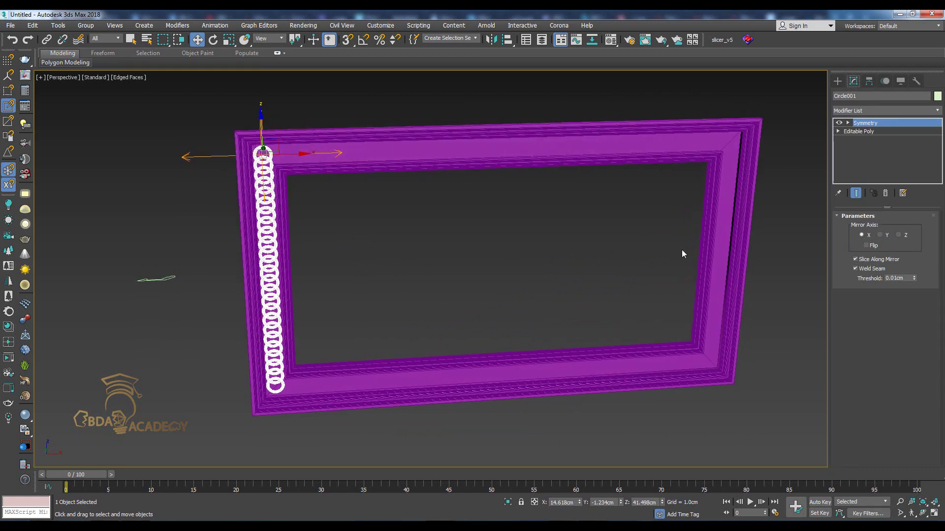
pyautogui.keyDown('alt'); pyautogui.moveTo(633, 255); pyautogui.dragTo(599, 259, button='middle'); pyautogui.keyUp('alt')
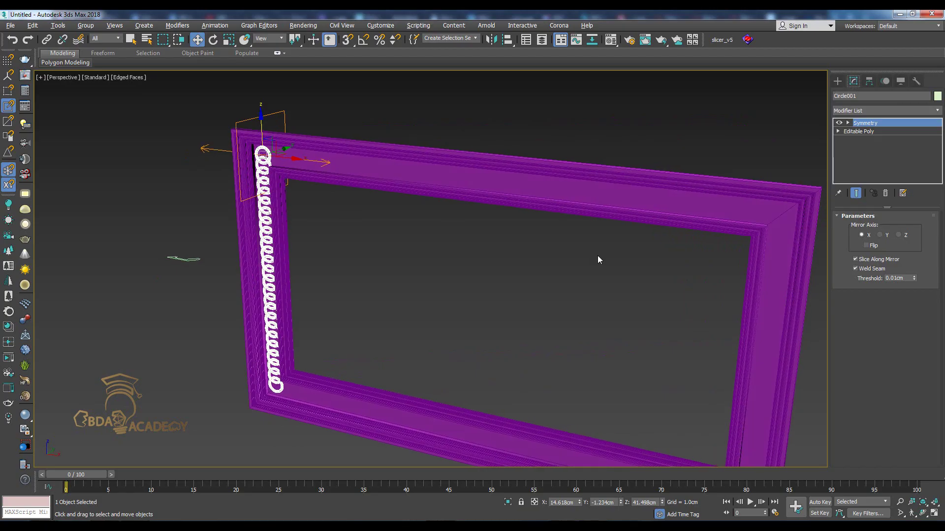
pyautogui.click(900, 235)
pyautogui.click(887, 235)
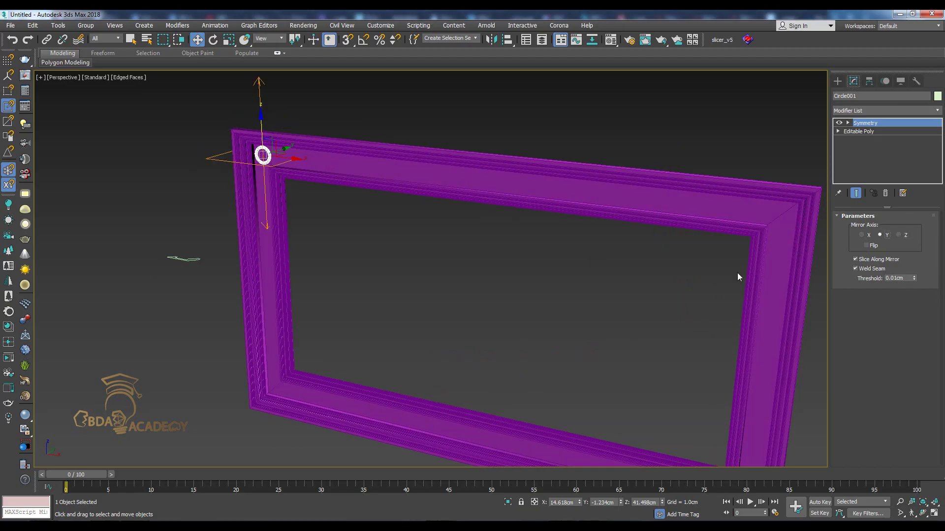
pyautogui.keyDown('alt'); pyautogui.moveTo(737, 273); pyautogui.dragTo(734, 273, button='middle'); pyautogui.keyUp('alt')
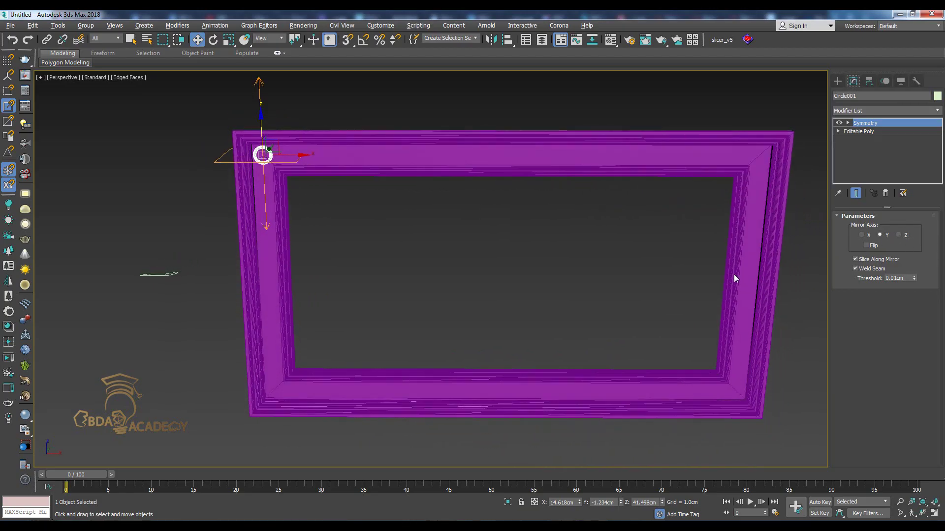
pyautogui.click(866, 245)
pyautogui.keyDown('alt'); pyautogui.moveTo(610, 304); pyautogui.dragTo(605, 310, button='middle'); pyautogui.keyUp('alt')
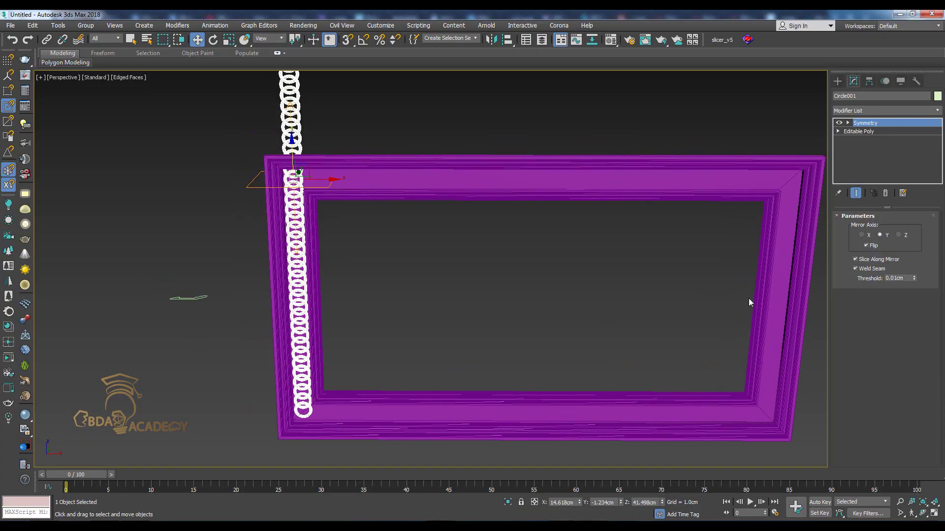
# Rotate the Symmetry mirror 90° with Angle Snap so the copy runs along the top edge
pyautogui.click(848, 122)
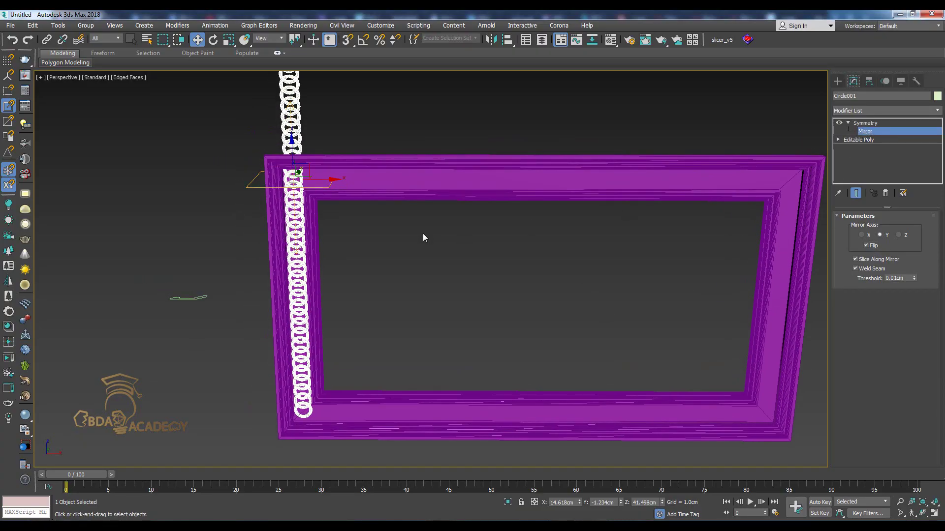
pyautogui.press('e')
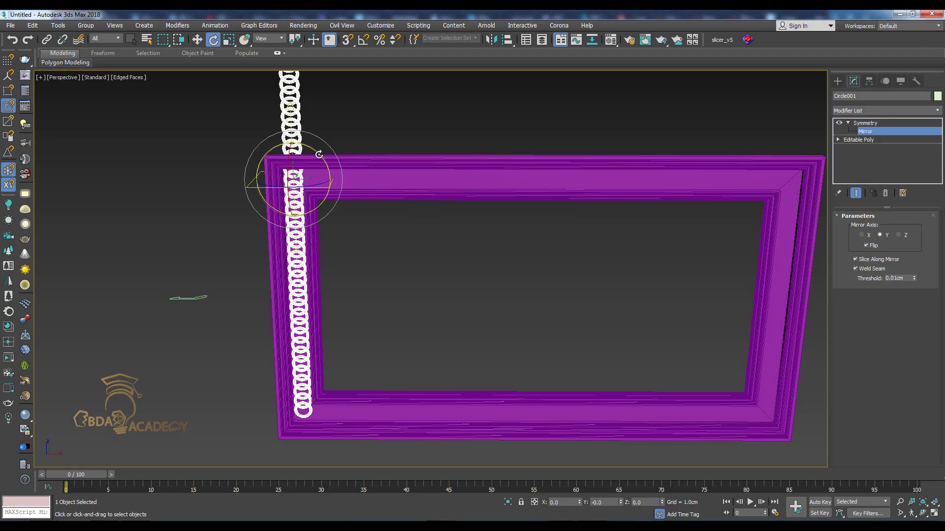
pyautogui.press('a')
pyautogui.moveTo(320, 155); pyautogui.dragTo(339, 165)
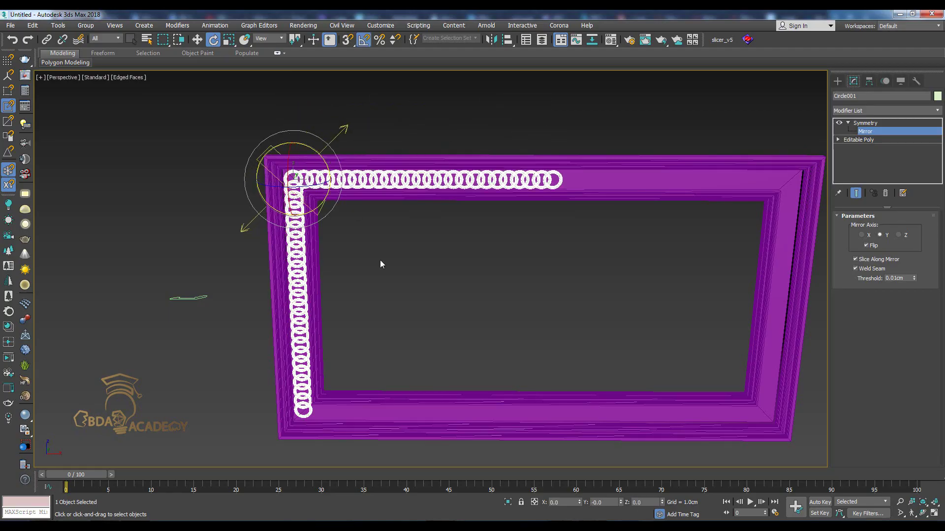
pyautogui.moveTo(418, 296); pyautogui.dragTo(388, 299, button='middle')
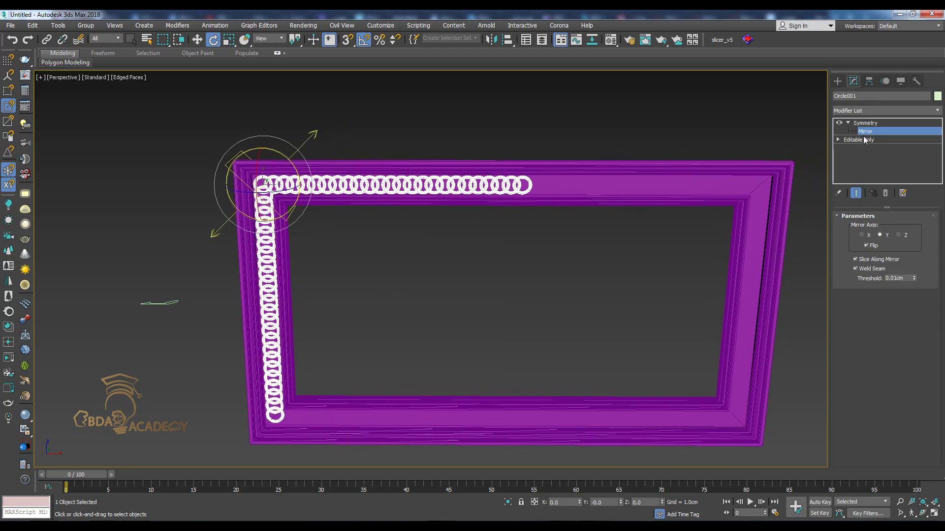
pyautogui.click(848, 123)
# Add a second Symmetry modifier on X with Flip enabled
pyautogui.click(875, 111)
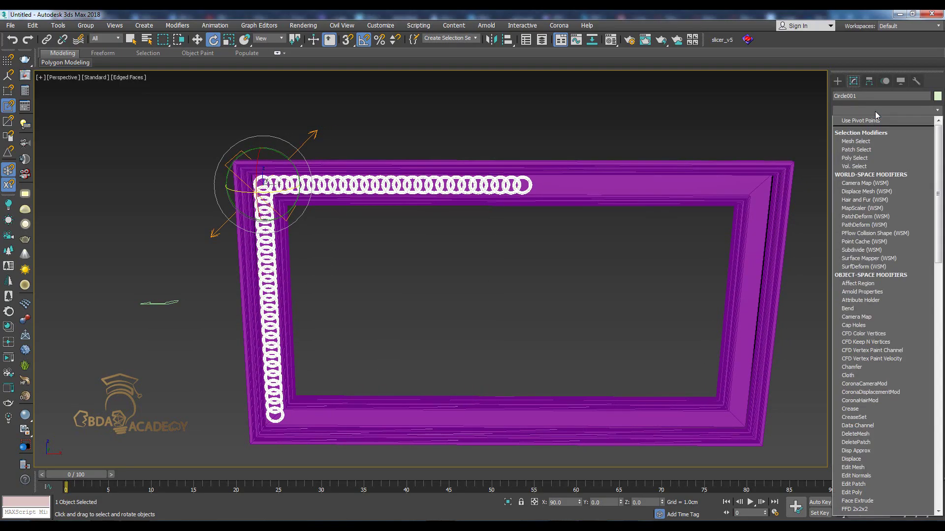
pyautogui.write('sy')
pyautogui.press('Return')
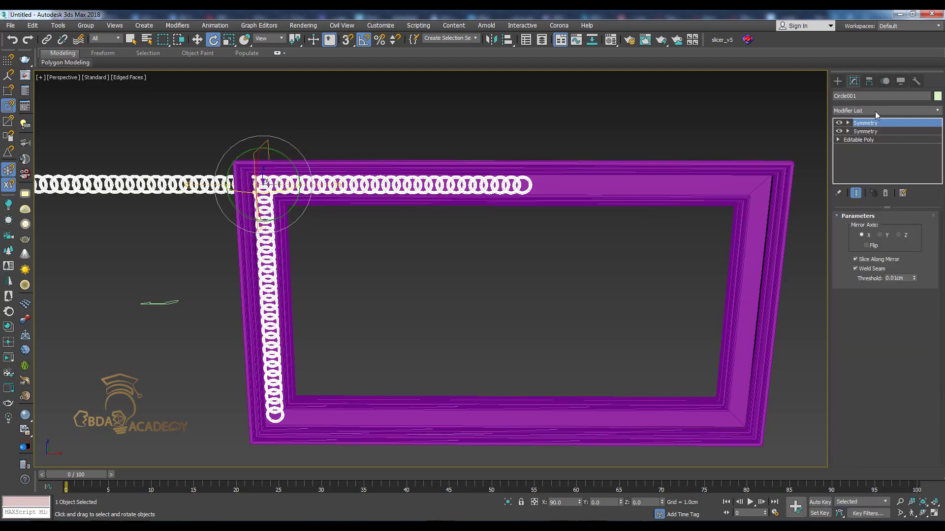
pyautogui.moveTo(422, 212)
pyautogui.mouseDown(button='middle')
pyautogui.moveTo(512, 203)
pyautogui.moveTo(504, 207)
pyautogui.mouseUp(button='middle')
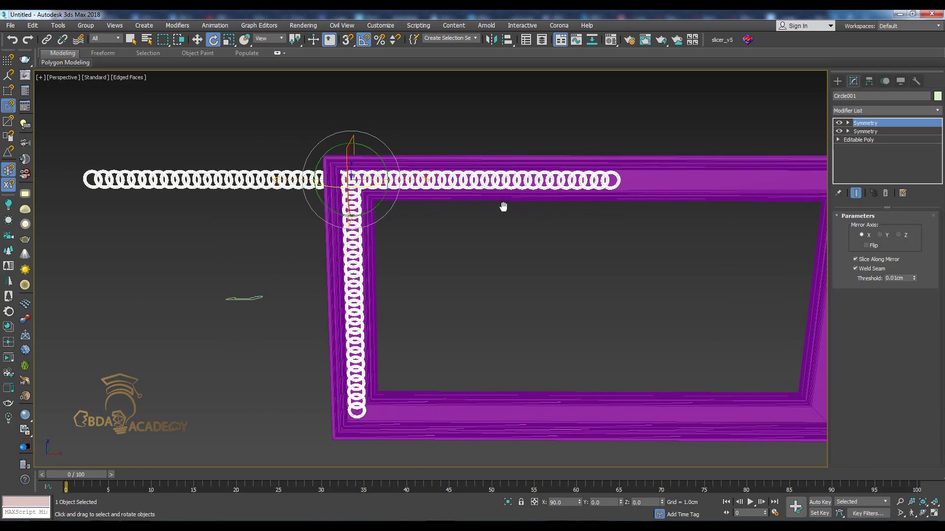
pyautogui.press('w')
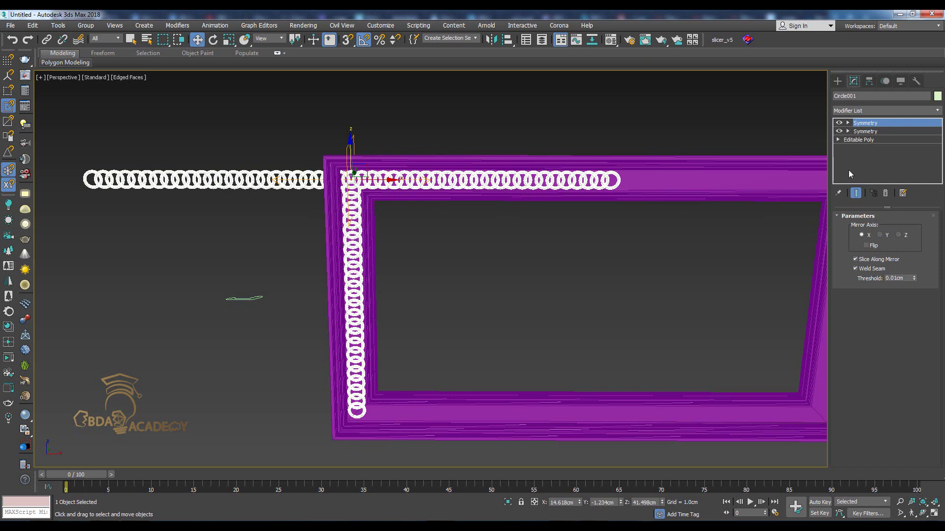
pyautogui.click(866, 245)
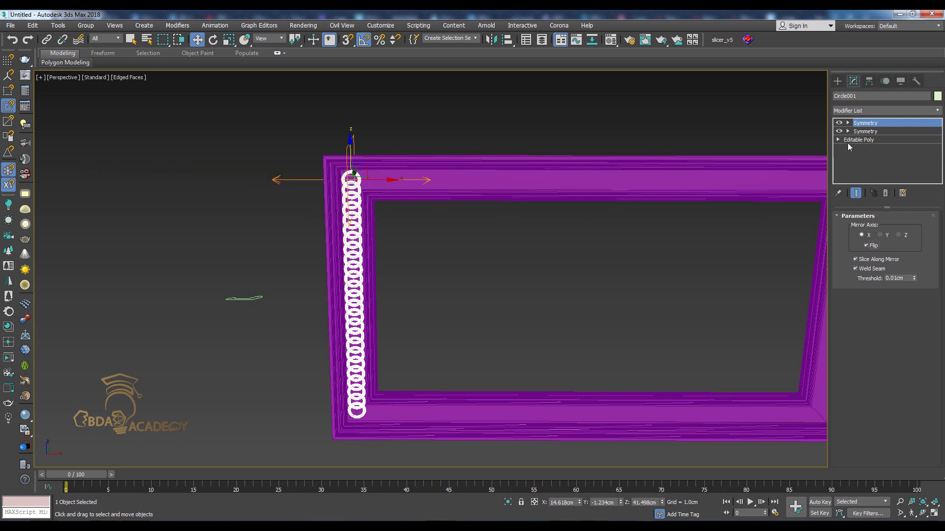
# Move the second mirror gizmo along X so the chain copy sits on the frame's right edge
pyautogui.click(847, 123)
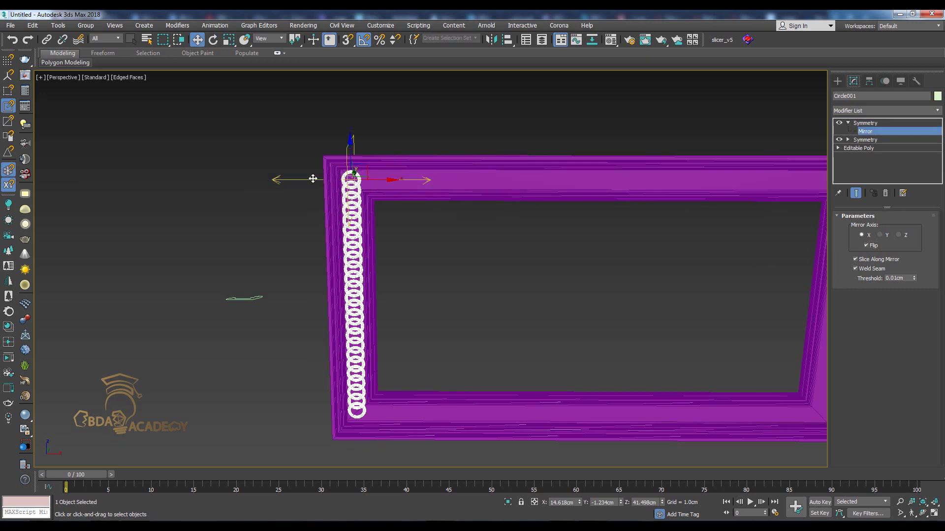
pyautogui.moveTo(388, 182); pyautogui.dragTo(657, 179)
pyautogui.moveTo(607, 211); pyautogui.dragTo(470, 214, button='middle')
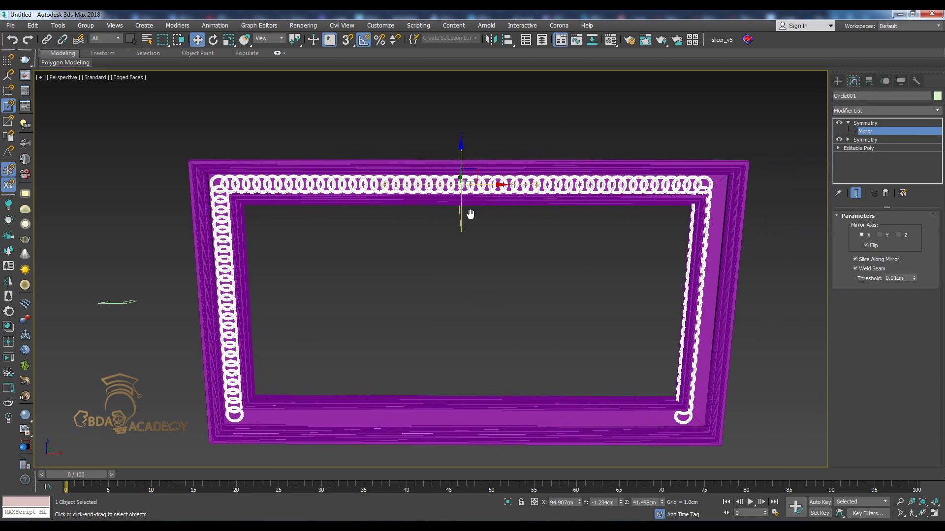
pyautogui.moveTo(489, 192); pyautogui.dragTo(493, 183)
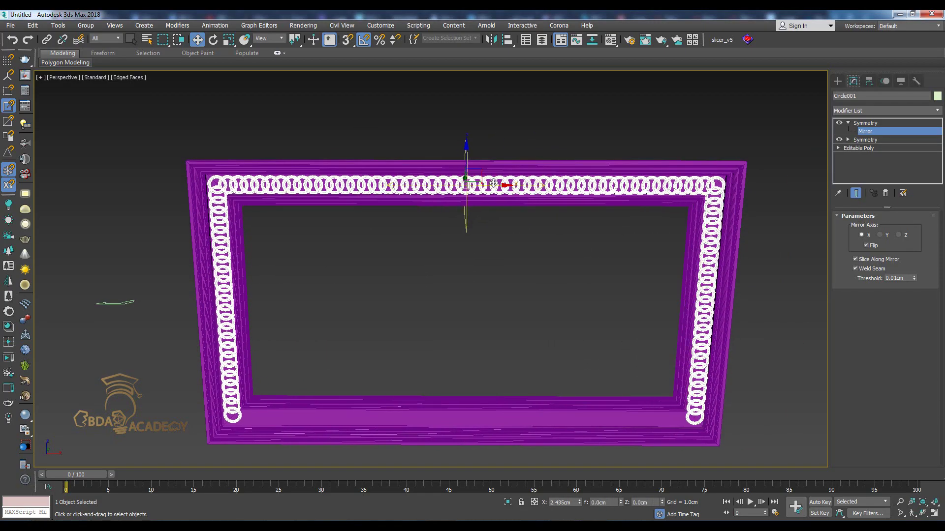
pyautogui.scroll(3, 494, 183)
pyautogui.moveTo(364, 157); pyautogui.dragTo(368, 157)
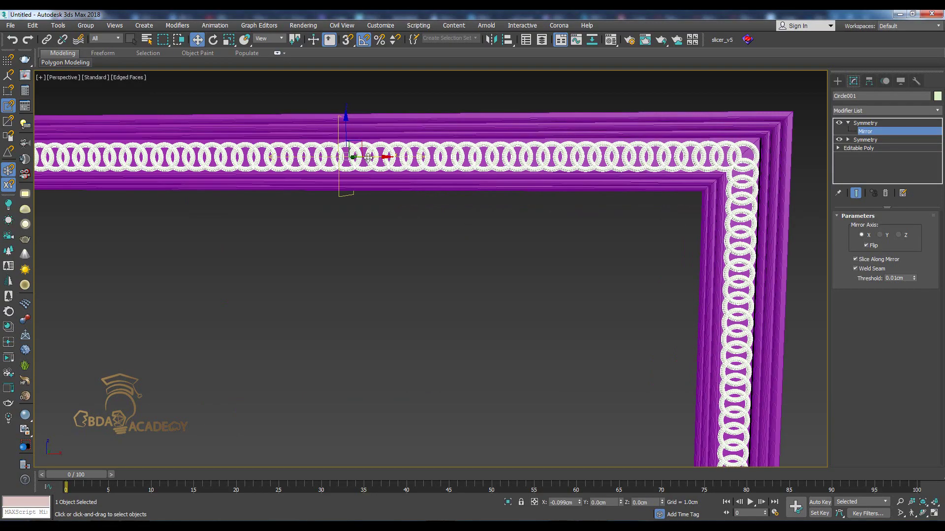
pyautogui.scroll(-5, 370, 206)
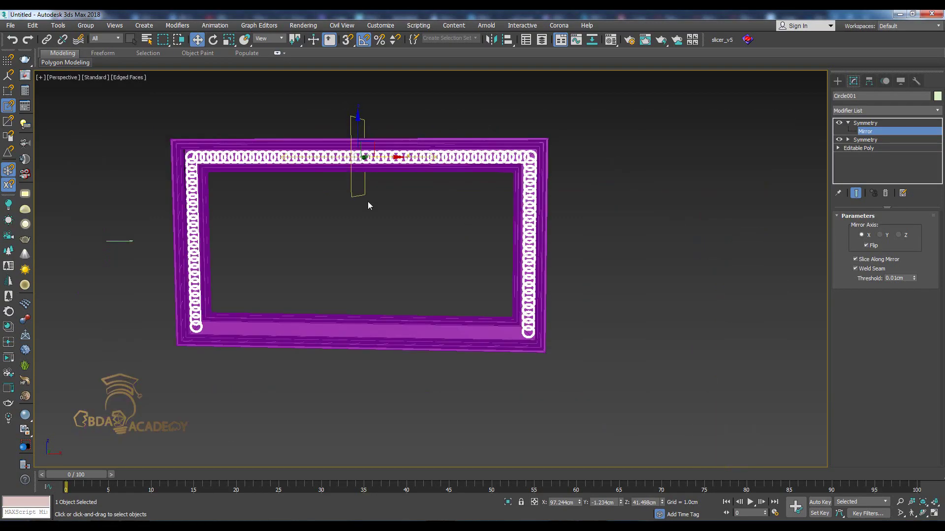
pyautogui.keyDown('alt'); pyautogui.moveTo(359, 222); pyautogui.dragTo(375, 218, button='middle'); pyautogui.keyUp('alt')
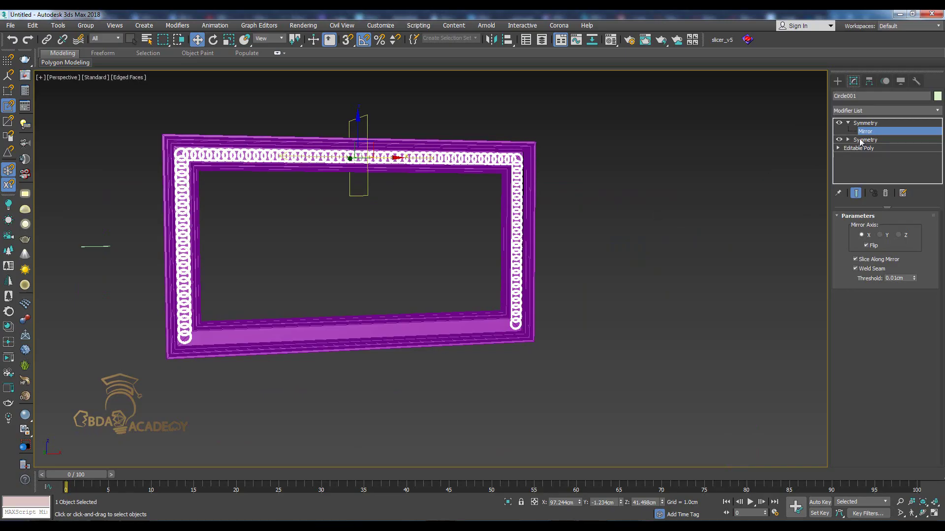
pyautogui.click(866, 123)
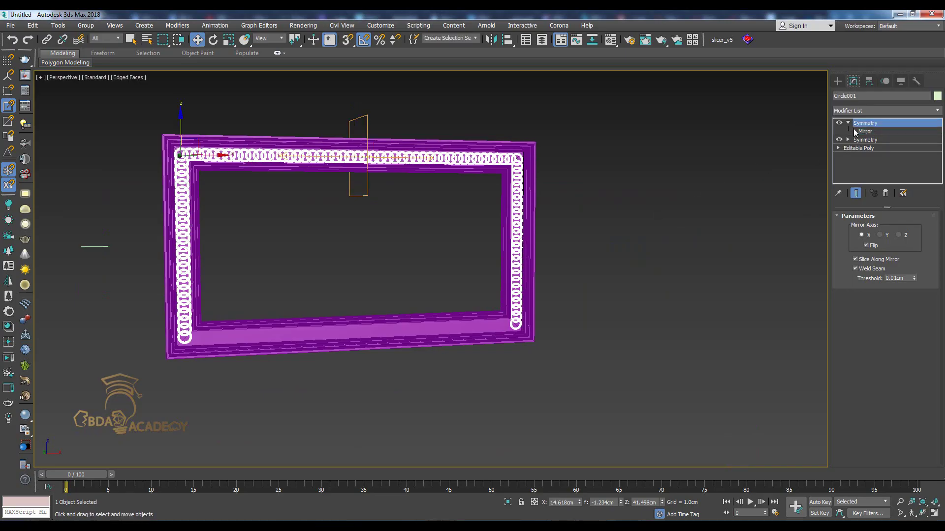
# Add a third Symmetry modifier mirroring the chain along the Y axis
pyautogui.click(885, 110)
pyautogui.press('s')
pyautogui.press('y')
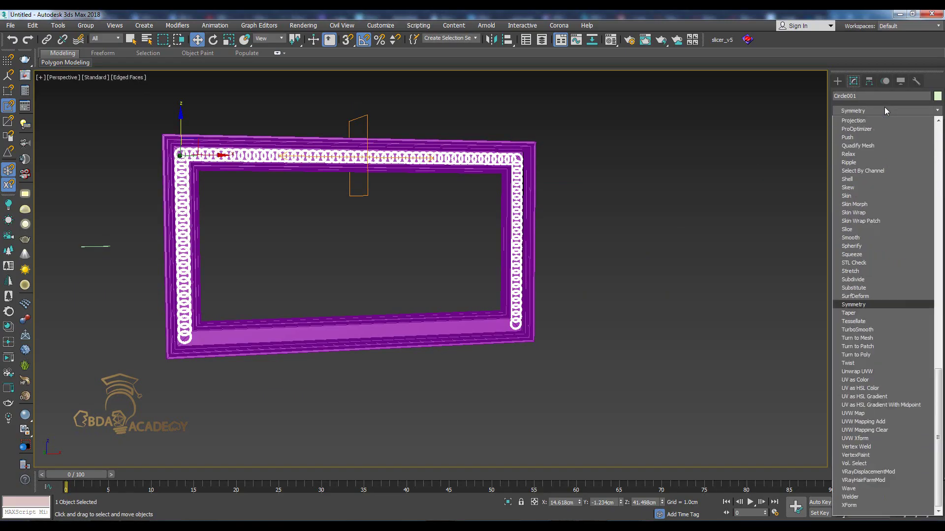
pyautogui.press('Return')
pyautogui.keyDown('alt'); pyautogui.moveTo(430, 324); pyautogui.dragTo(496, 336, button='middle'); pyautogui.keyUp('alt')
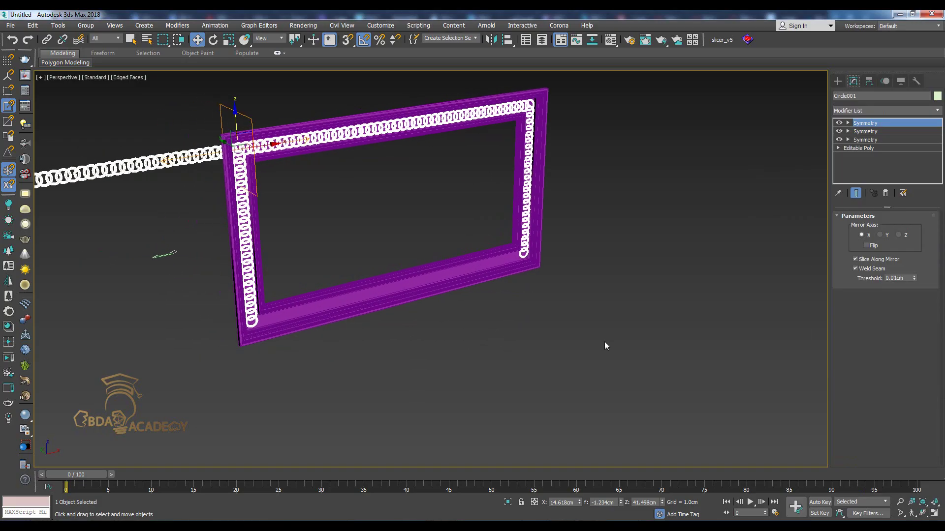
pyautogui.click(884, 236)
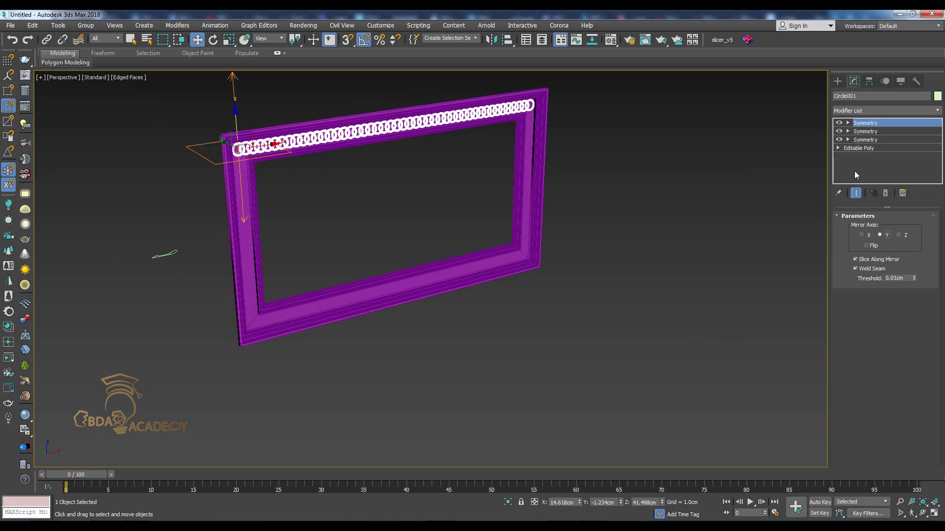
# Move the third mirror plane so a ring chain copy lines the frame's bottom edge
pyautogui.click(848, 123)
pyautogui.click(865, 131)
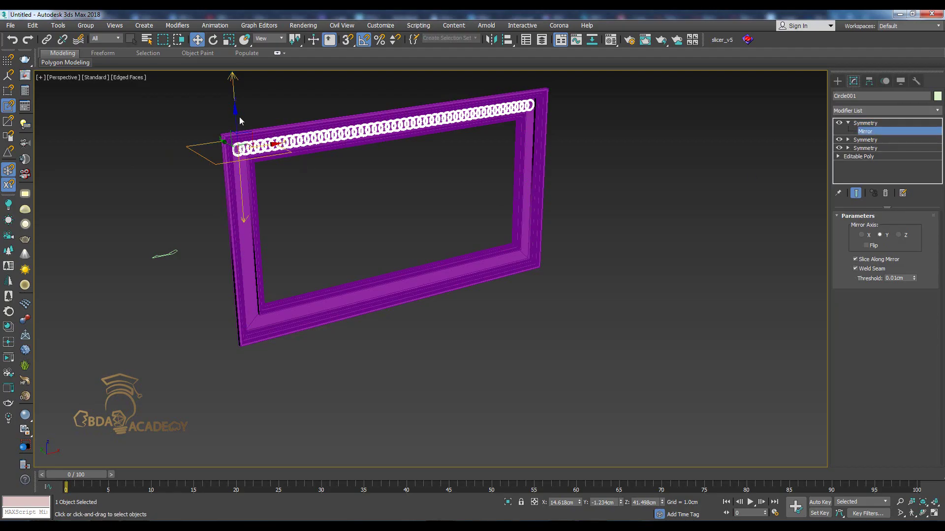
pyautogui.moveTo(235, 118); pyautogui.dragTo(232, 209)
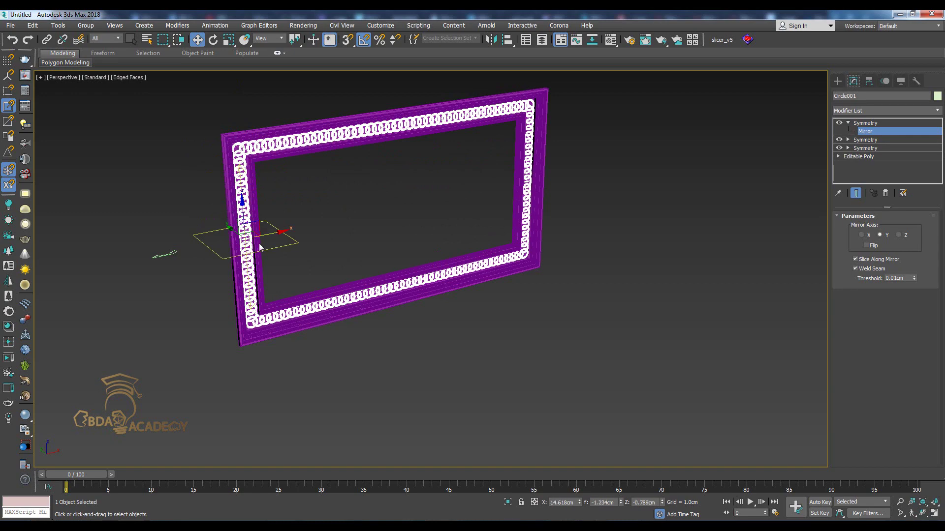
pyautogui.scroll(3, 363, 329)
pyautogui.scroll(3, 346, 325)
pyautogui.moveTo(347, 326); pyautogui.dragTo(358, 207, button='middle')
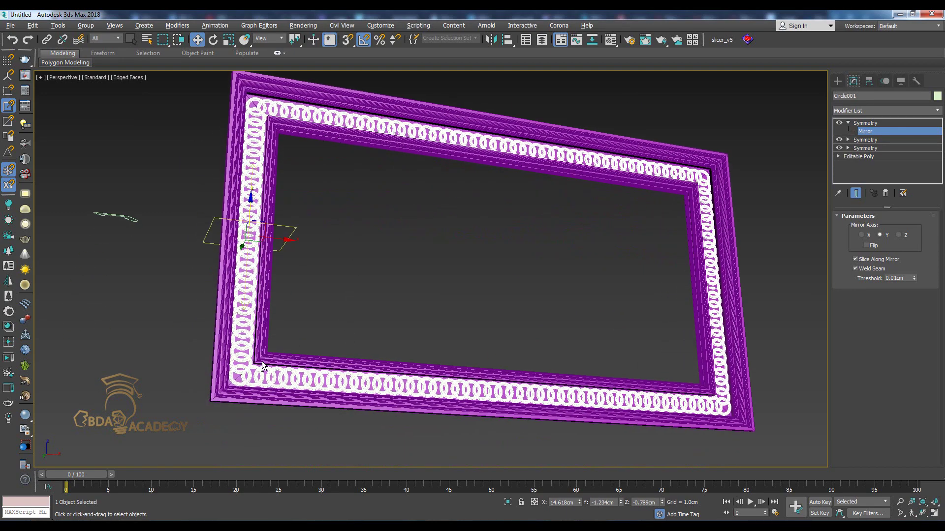
# Zoom to view the fully ringed frame and leave the mirror sub-level
pyautogui.scroll(2, 262, 361)
pyautogui.scroll(2, 254, 372)
pyautogui.scroll(2, 248, 379)
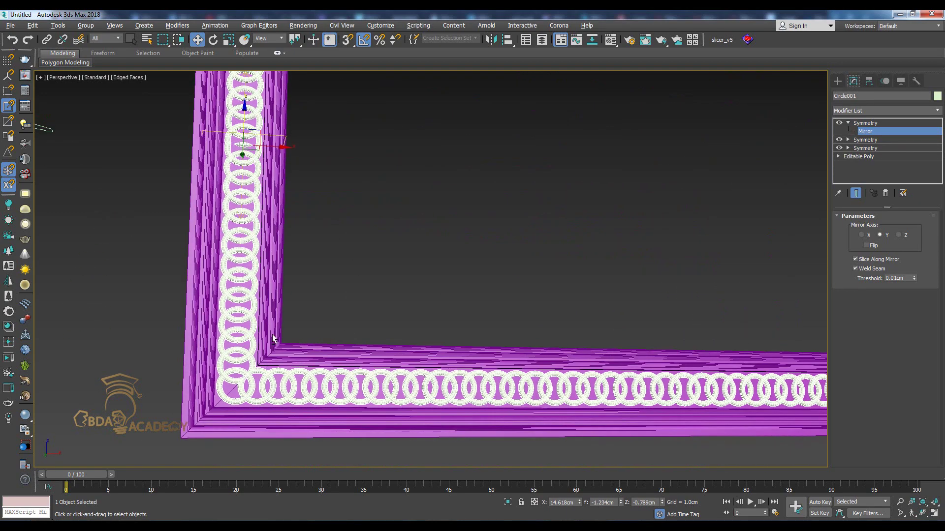
pyautogui.scroll(-5, 284, 306)
pyautogui.moveTo(302, 320); pyautogui.dragTo(302, 363, button='middle')
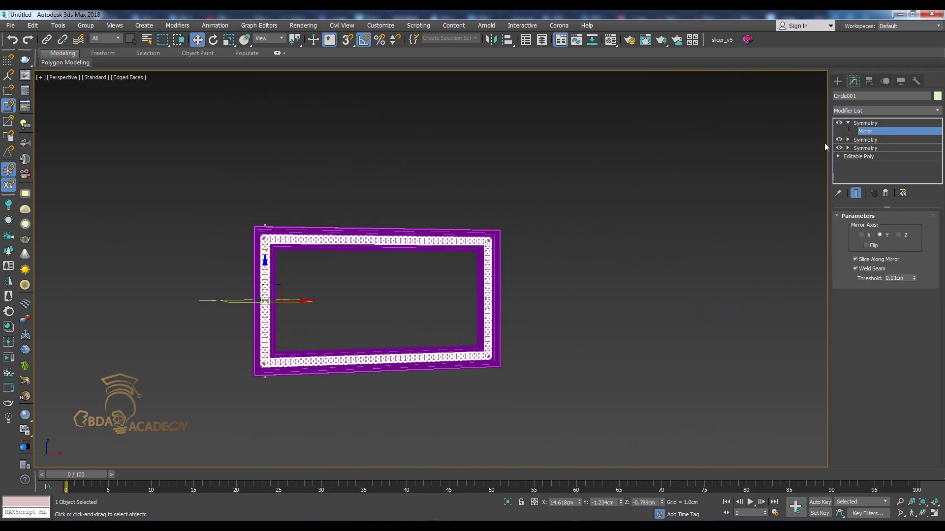
pyautogui.click(849, 124)
pyautogui.scroll(2, 266, 254)
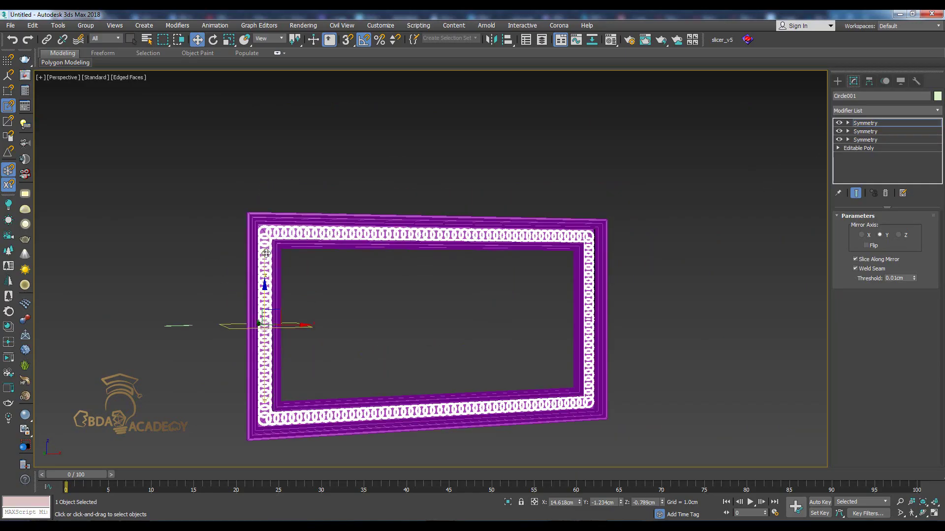
pyautogui.scroll(2, 279, 252)
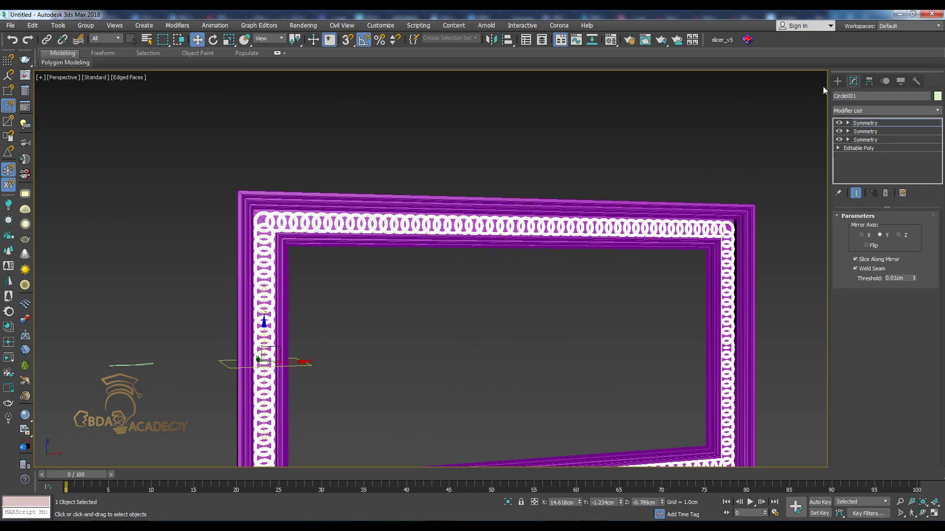
# Add an Edit Poly modifier to the moulded frame Rectangle001
pyautogui.click(502, 244)
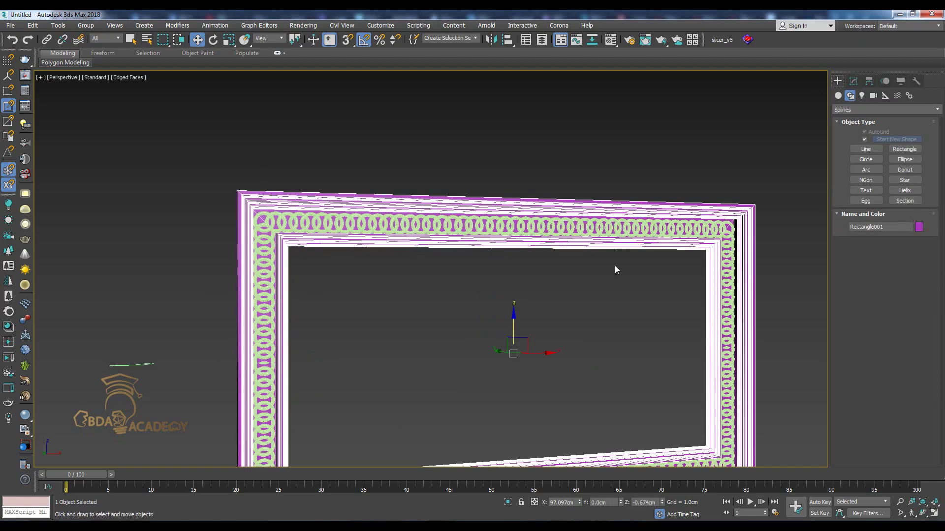
pyautogui.click(853, 80)
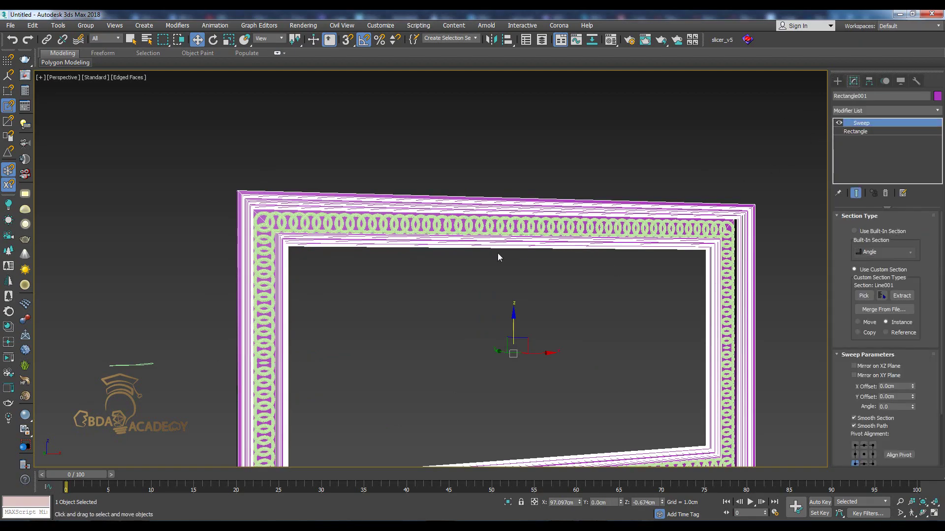
pyautogui.click(926, 114)
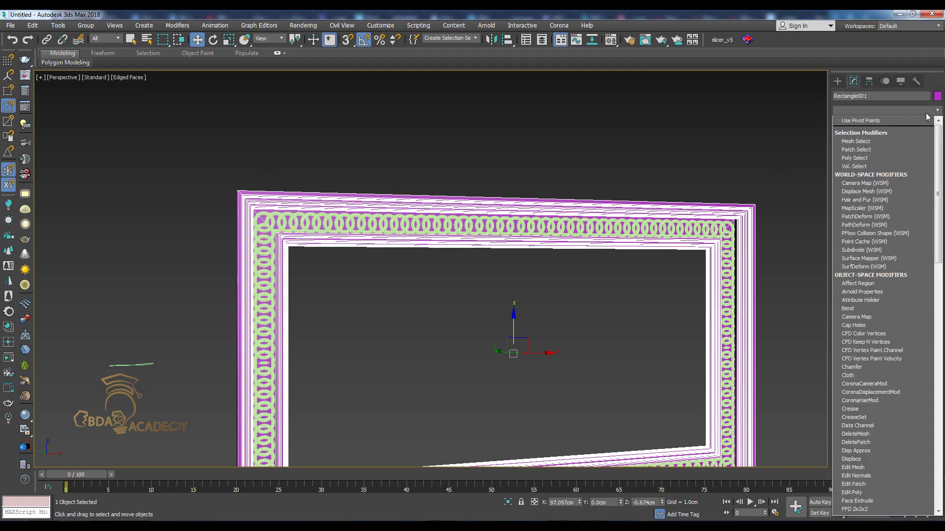
pyautogui.write('esh')
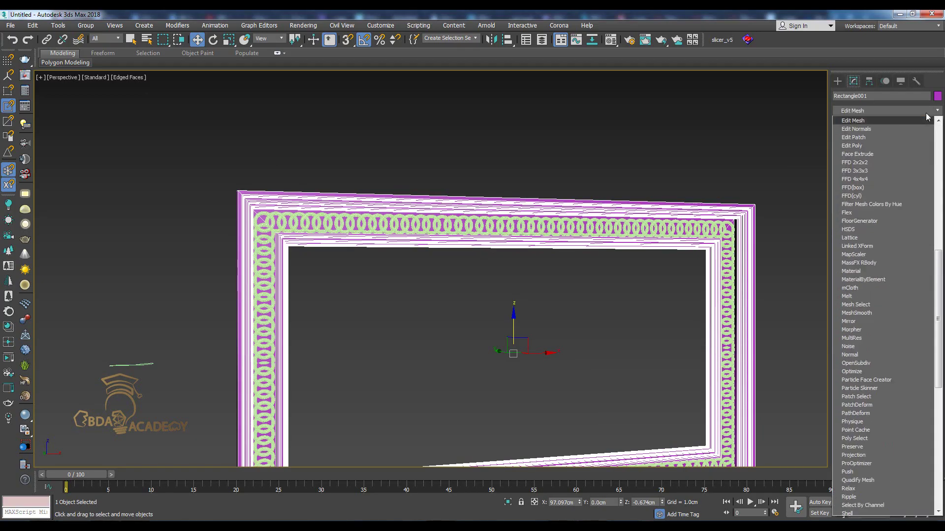
pyautogui.click(861, 145)
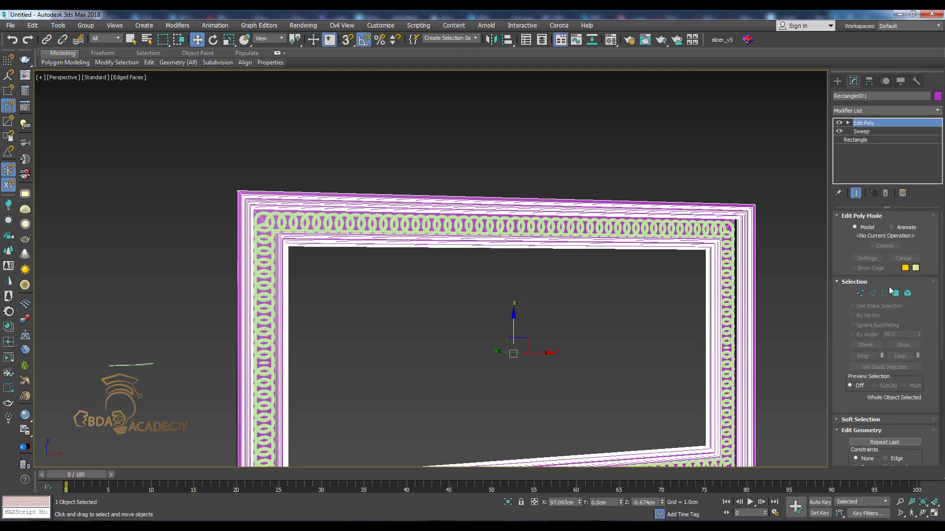
# Attach the ring ornament to the frame and switch the viewport shading display
pyautogui.scroll(-5, 844, 433)
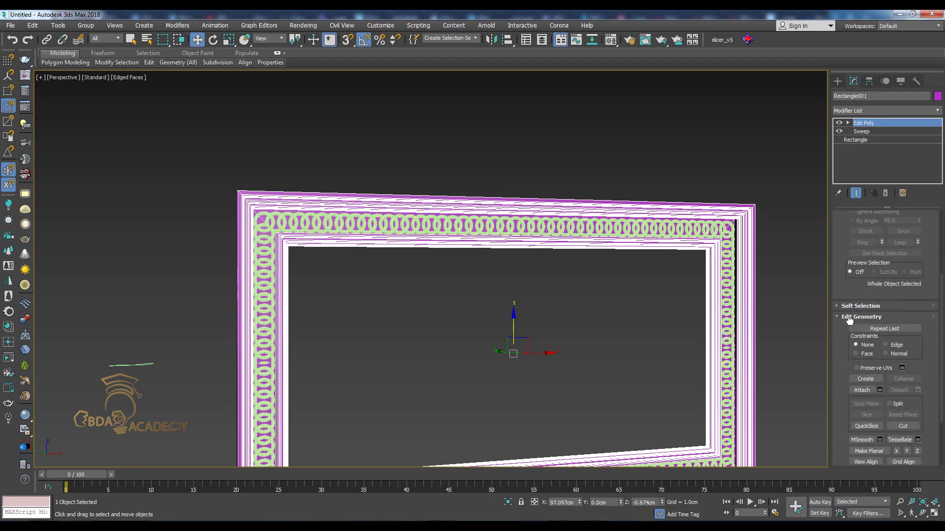
pyautogui.click(862, 379)
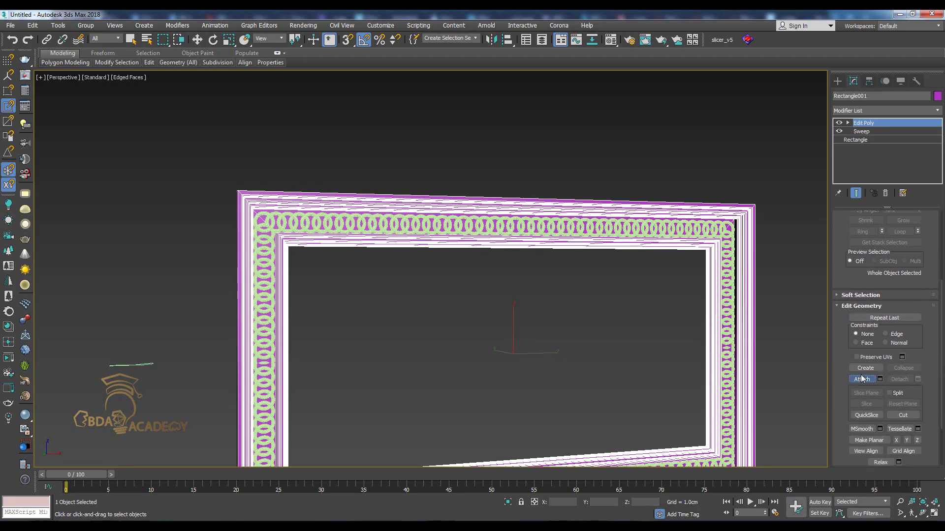
pyautogui.click(702, 228)
pyautogui.moveTo(673, 270); pyautogui.dragTo(655, 244, button='middle')
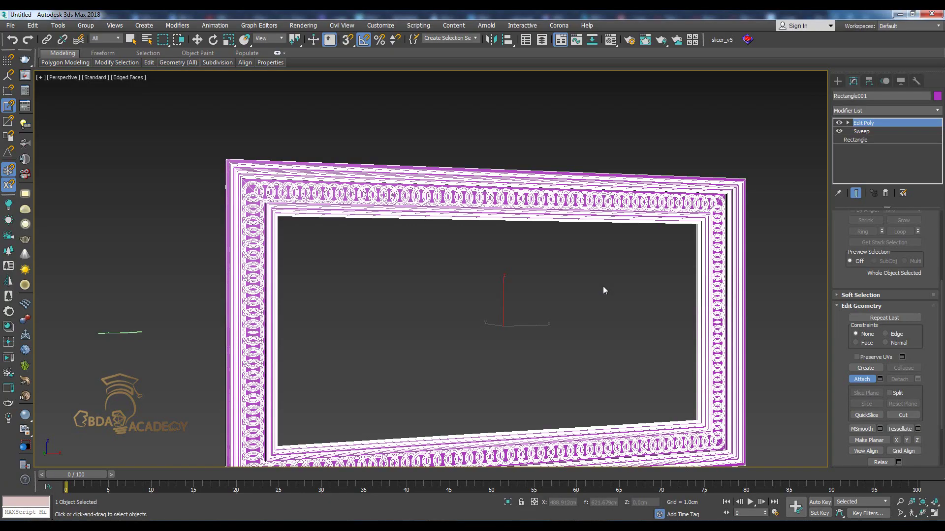
pyautogui.press('F4')
pyautogui.moveTo(604, 290)
pyautogui.mouseDown(button='middle')
pyautogui.moveTo(600, 264)
pyautogui.moveTo(572, 266)
pyautogui.moveTo(601, 262)
pyautogui.moveTo(592, 269)
pyautogui.mouseUp(button='middle')
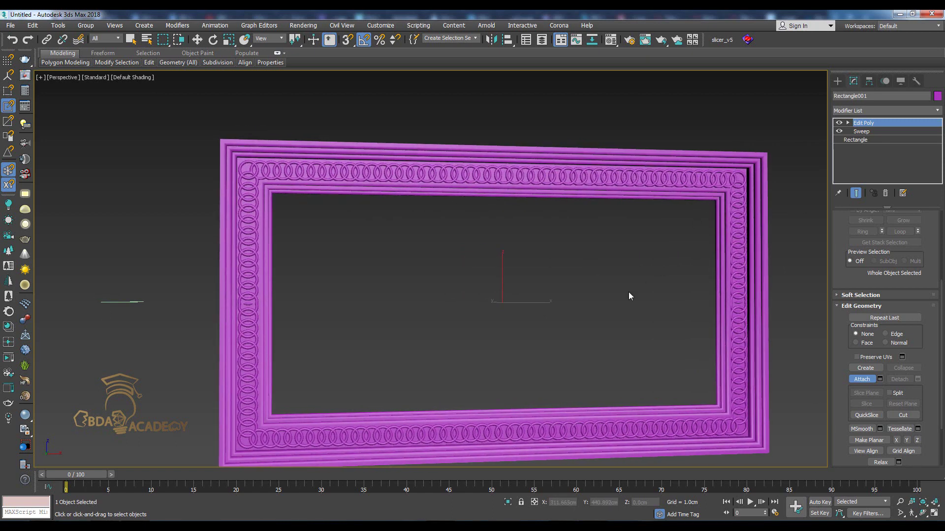
# In Front view, snap-draw a Plane between the frame's inner opening corners
pyautogui.press('f')
pyautogui.press('z')
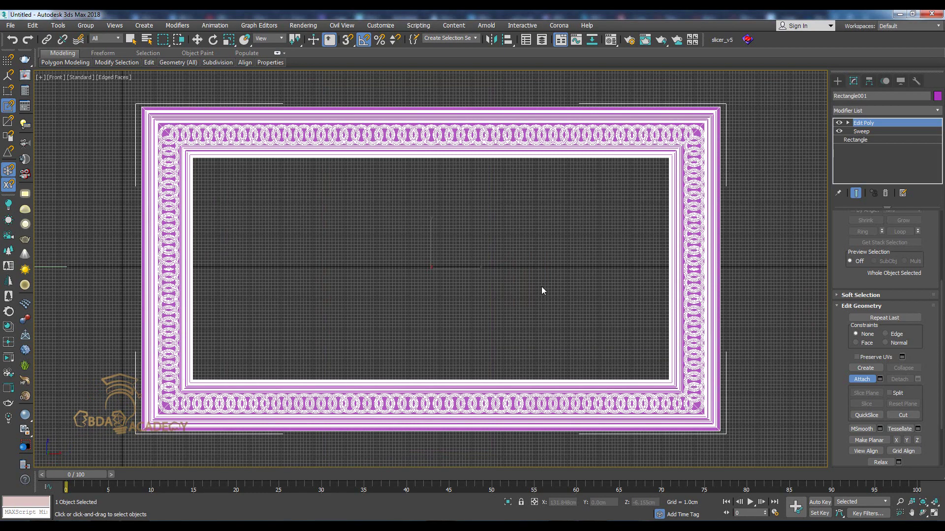
pyautogui.scroll(1, 539, 291)
pyautogui.scroll(-1, 553, 292)
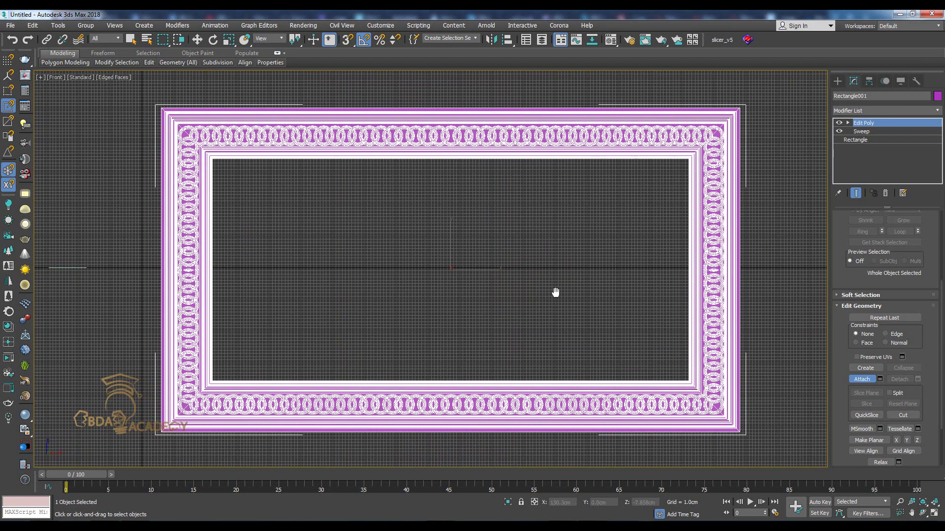
pyautogui.click(840, 84)
pyautogui.click(838, 96)
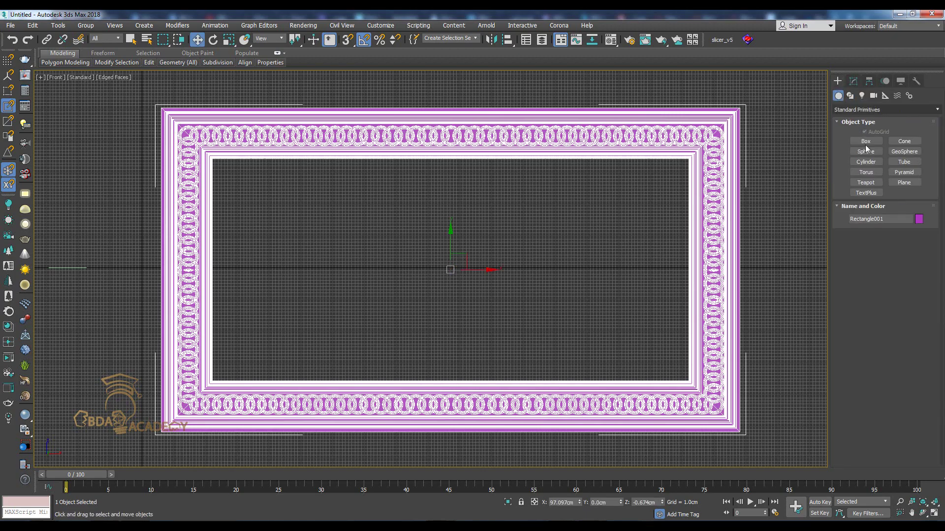
pyautogui.click(903, 182)
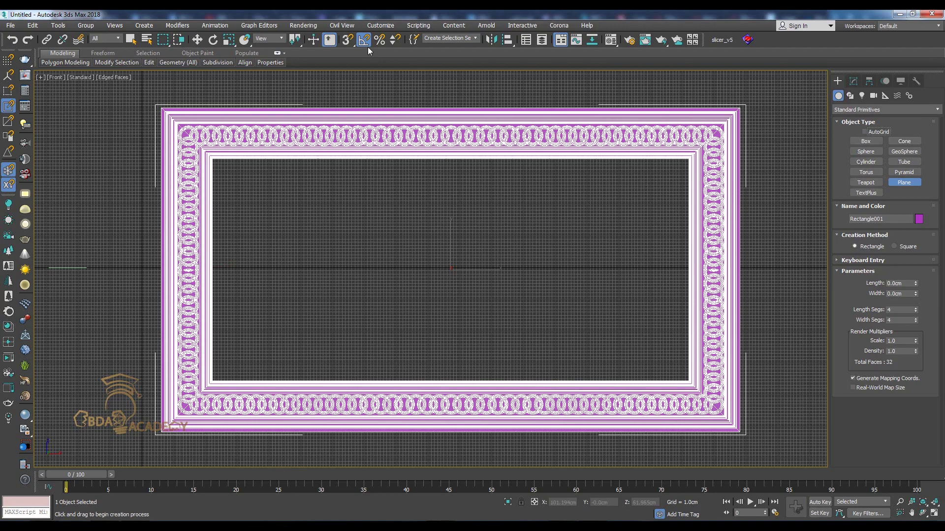
pyautogui.click(347, 39)
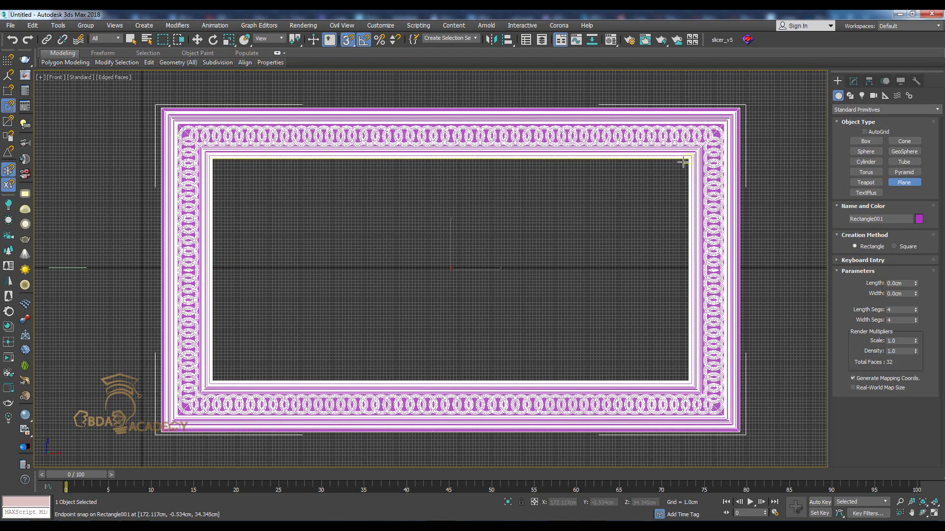
pyautogui.moveTo(687, 160)
pyautogui.mouseDown()
pyautogui.moveTo(222, 363)
pyautogui.moveTo(210, 380)
pyautogui.mouseUp()
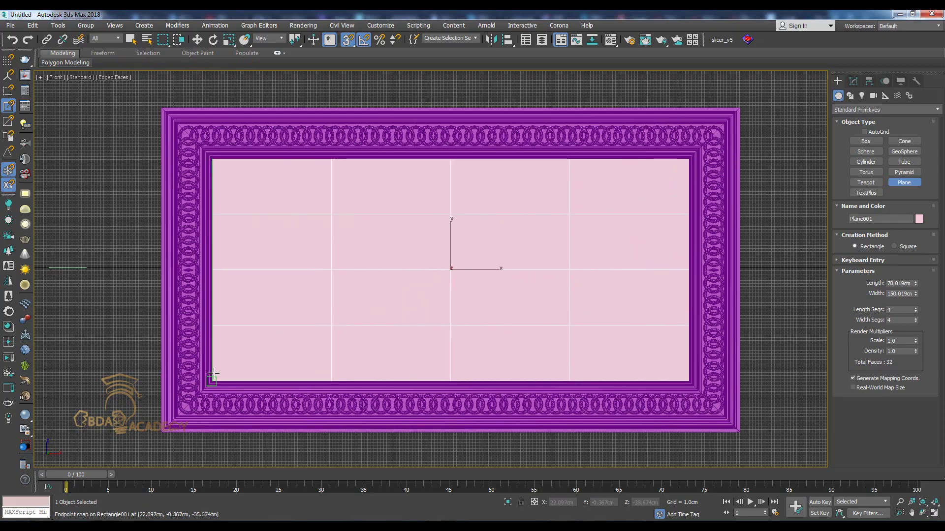
pyautogui.moveTo(294, 336); pyautogui.dragTo(351, 338, button='middle')
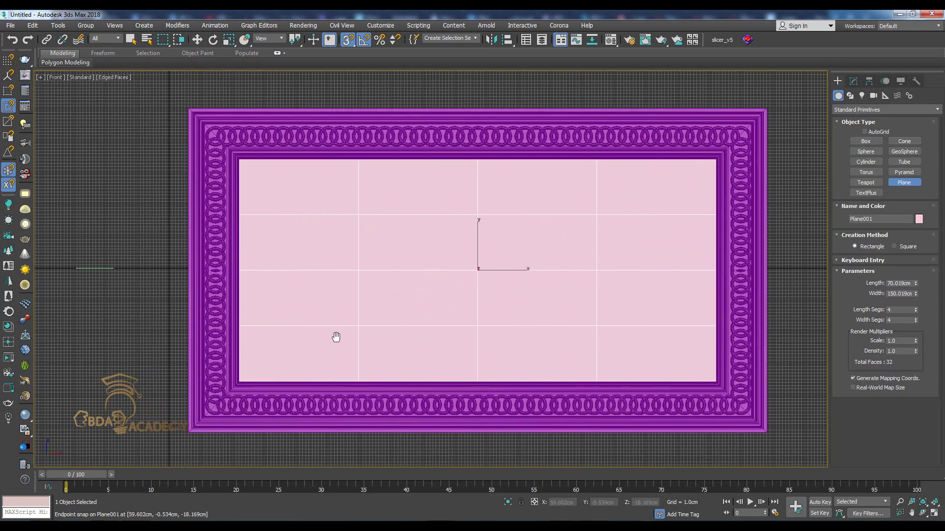
# Give Plane001 3 length segments and 6 width segments
pyautogui.click(853, 81)
pyautogui.press('w')
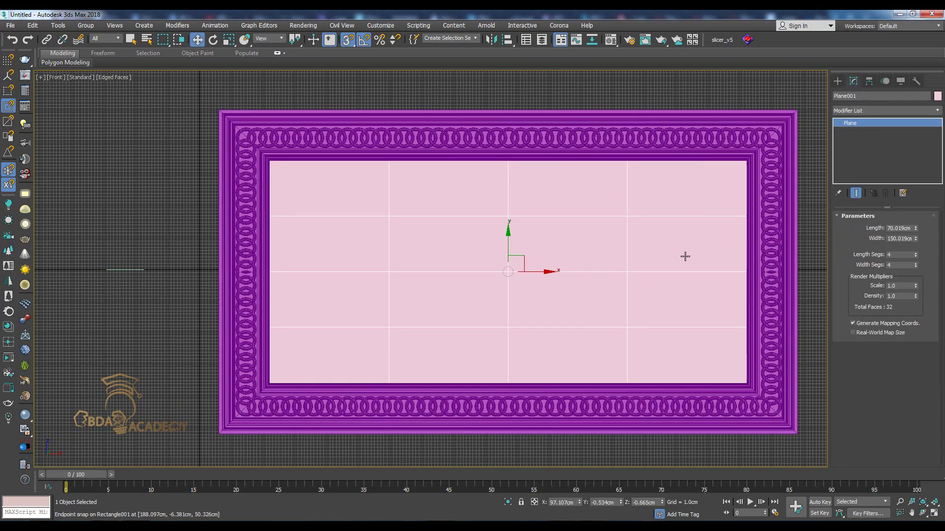
pyautogui.press('p')
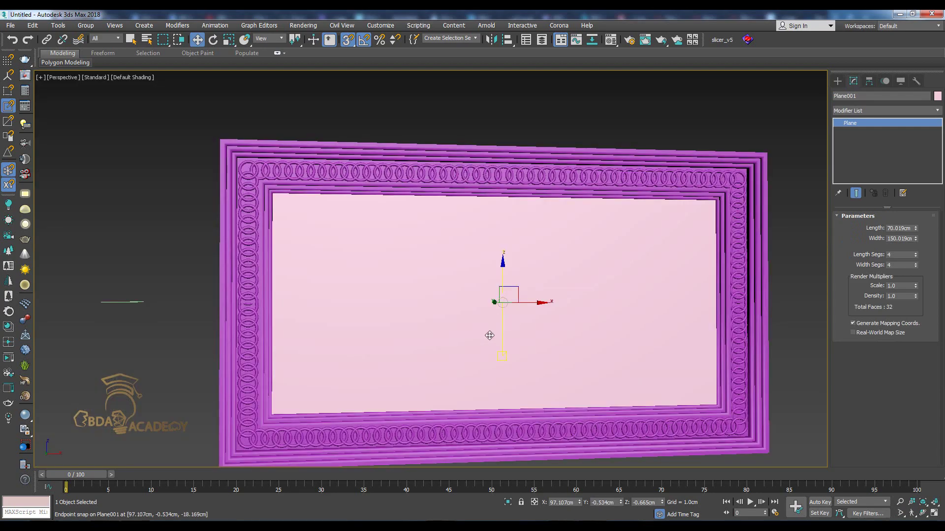
pyautogui.keyDown('alt'); pyautogui.moveTo(489, 336); pyautogui.dragTo(522, 327, button='middle'); pyautogui.keyUp('alt')
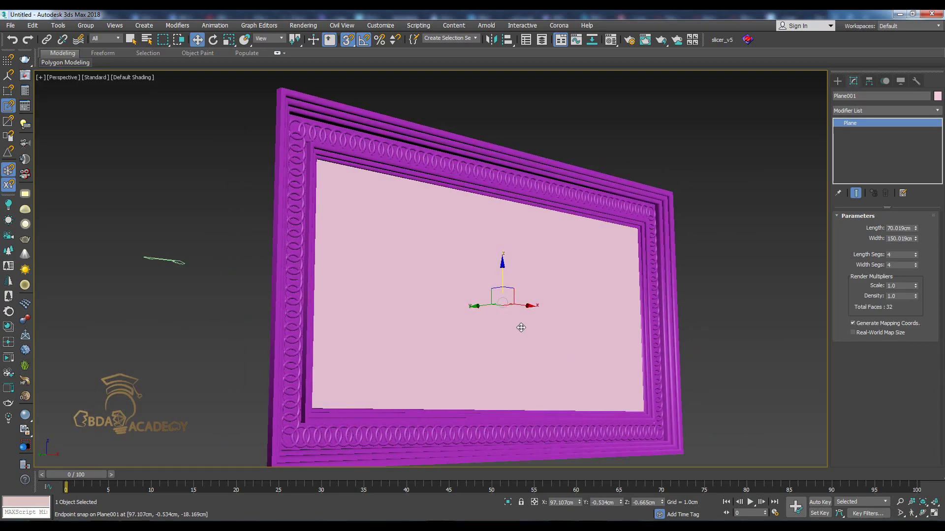
pyautogui.press('F4')
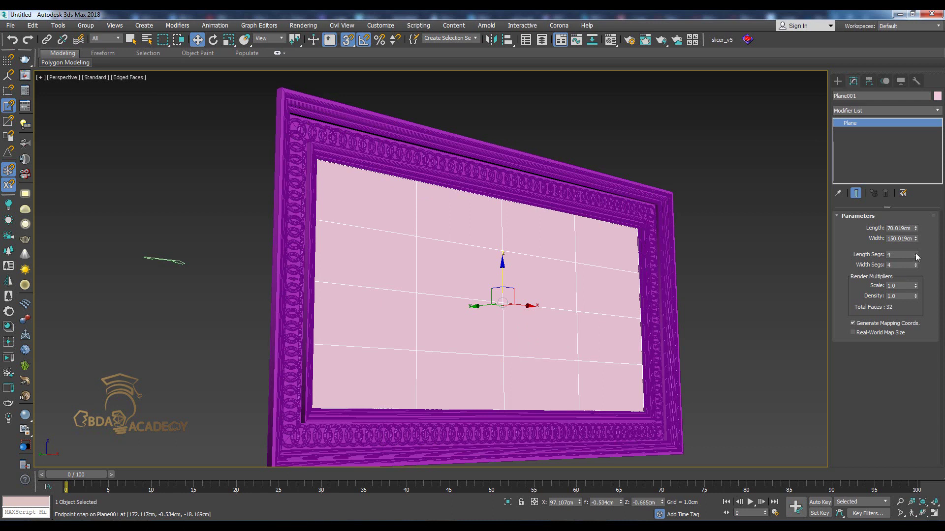
pyautogui.click(916, 253)
pyautogui.click(916, 260)
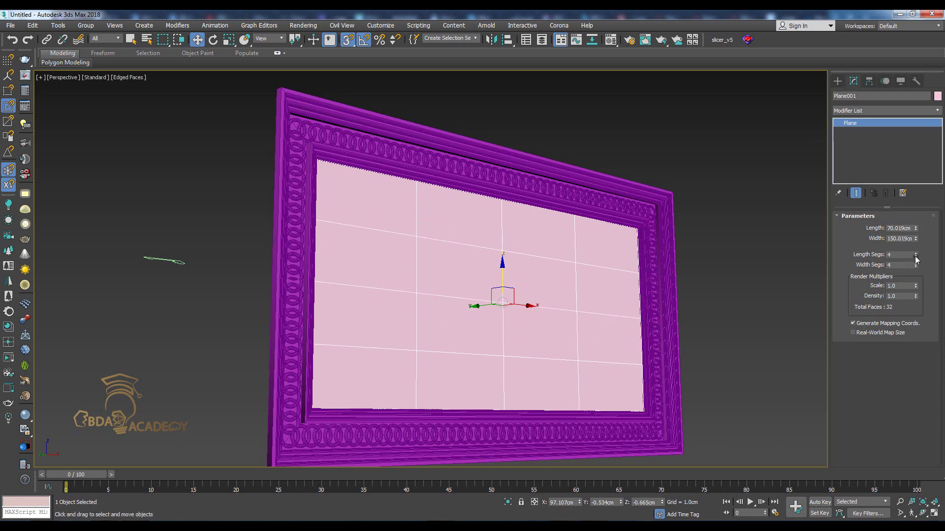
pyautogui.click(916, 264)
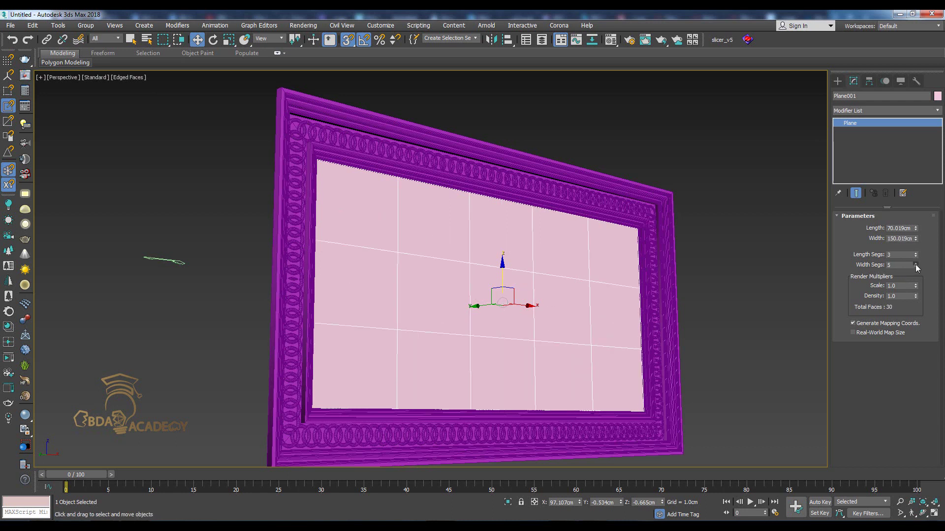
pyautogui.keyDown('alt'); pyautogui.moveTo(632, 300); pyautogui.dragTo(609, 296, button='middle'); pyautogui.keyUp('alt')
# Convert Plane001 to an Editable Poly and give it a grey object colour
pyautogui.rightClick(327, 263)
pyautogui.moveTo(373, 369)
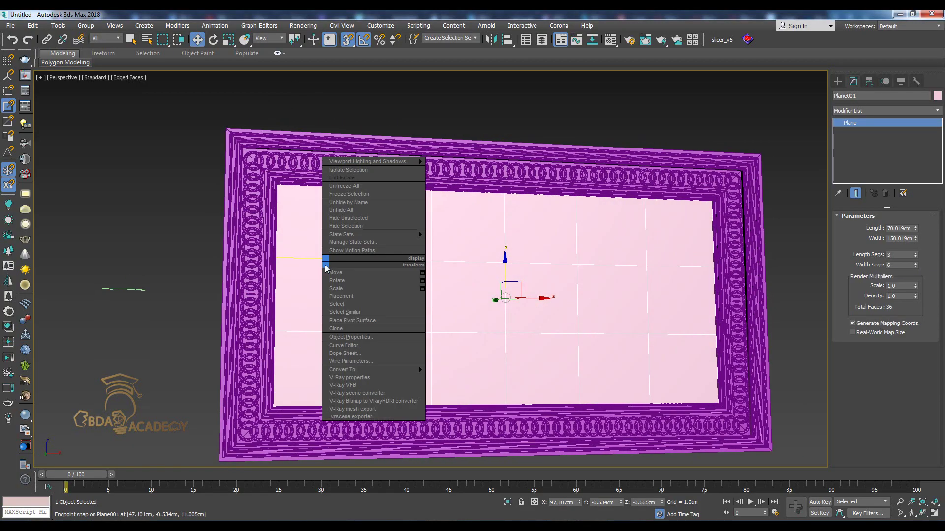
pyautogui.click(456, 378)
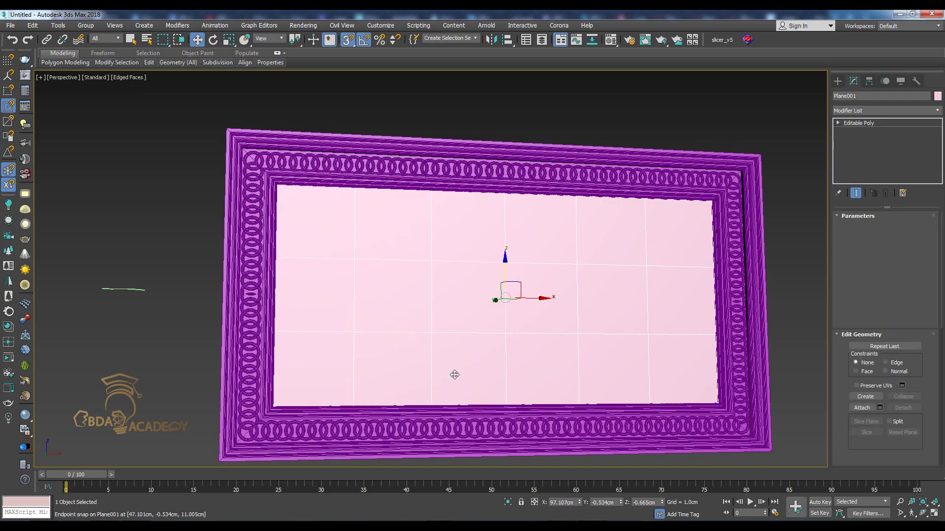
pyautogui.click(938, 97)
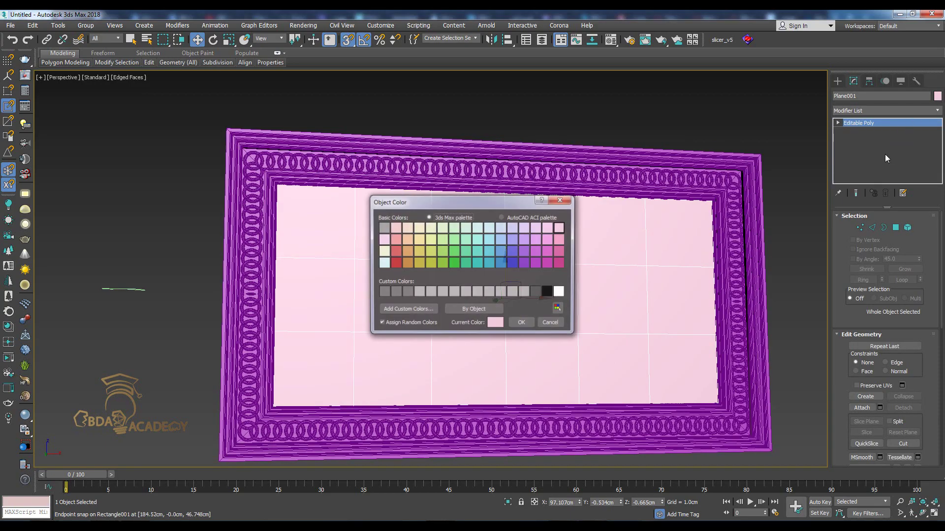
pyautogui.click(510, 294)
pyautogui.click(522, 323)
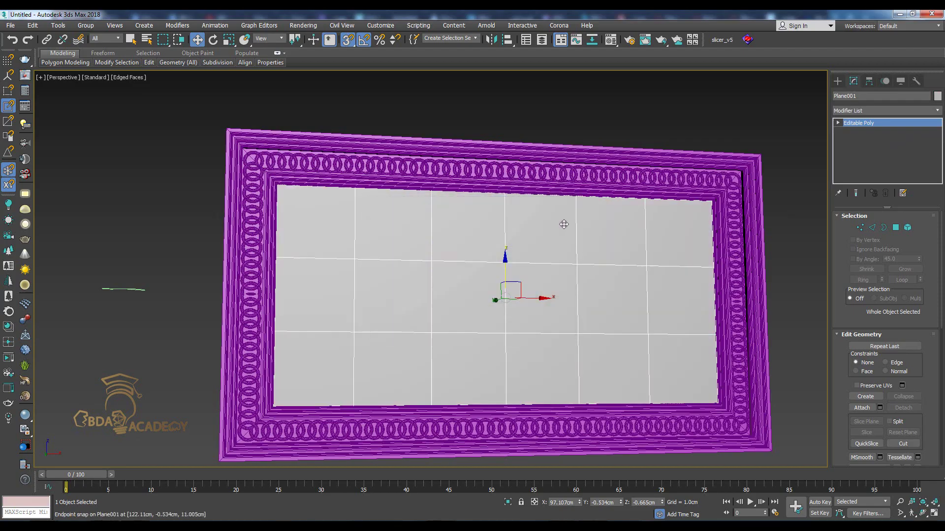
# Colour the moulded frame grey too, then reselect Plane001
pyautogui.click(584, 179)
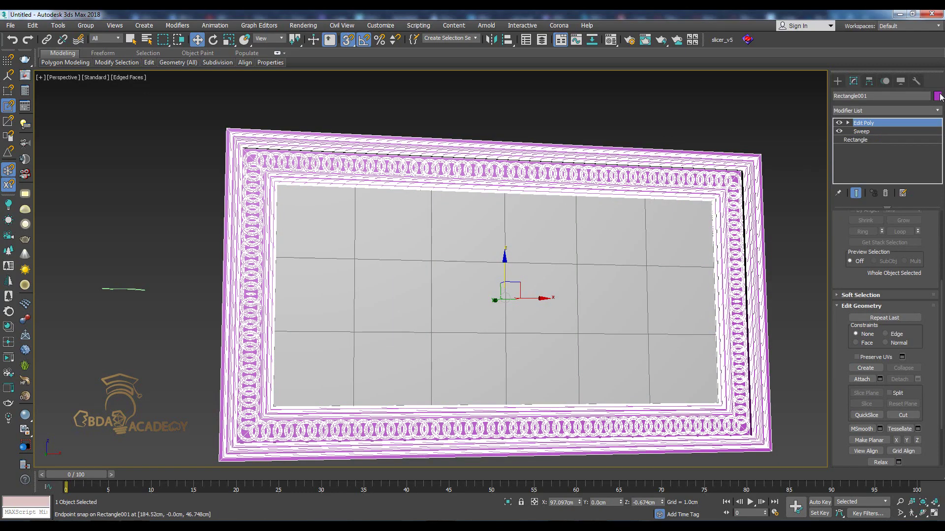
pyautogui.click(938, 97)
pyautogui.click(501, 293)
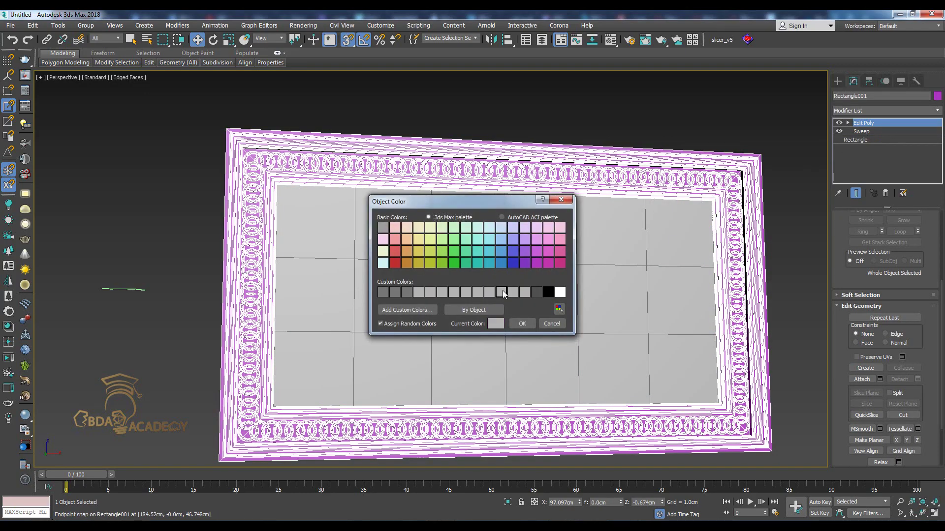
pyautogui.click(522, 323)
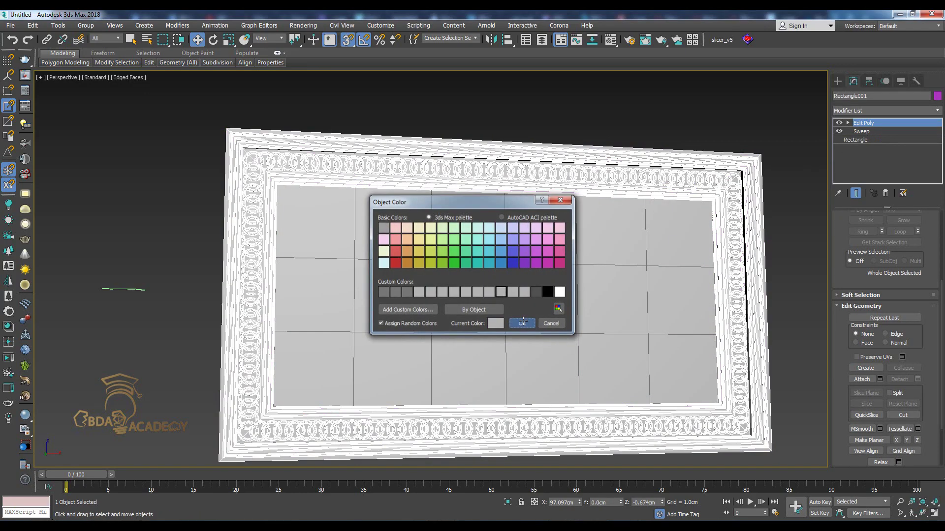
pyautogui.click(621, 258)
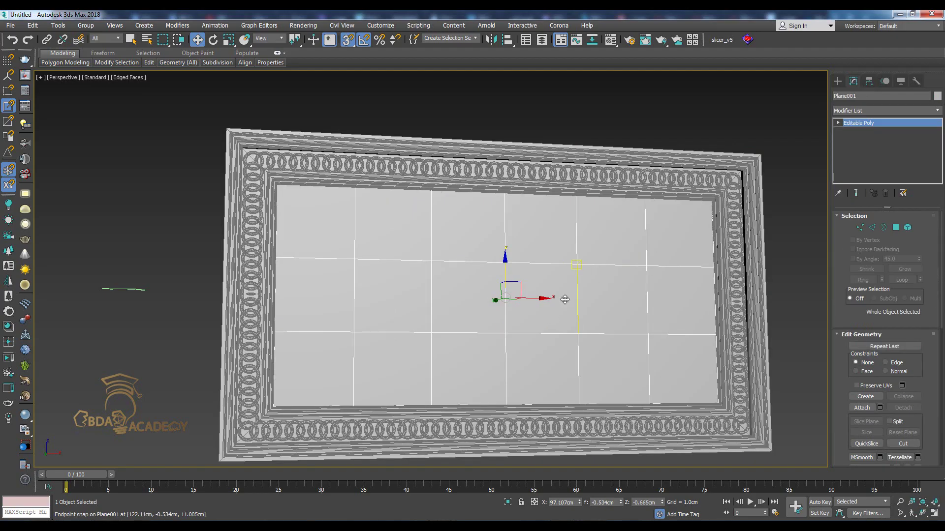
pyautogui.keyDown('alt'); pyautogui.moveTo(566, 299); pyautogui.dragTo(576, 295, button='middle'); pyautogui.keyUp('alt')
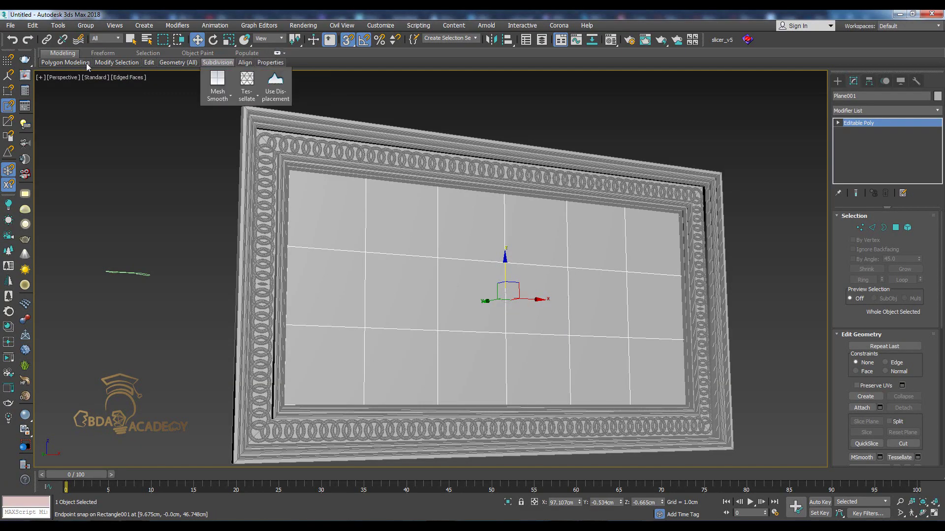
# Apply the diagonal diamond Generate Topology pattern to Plane001, undo it once, and reapply it
pyautogui.moveTo(64, 62)
pyautogui.click(72, 156)
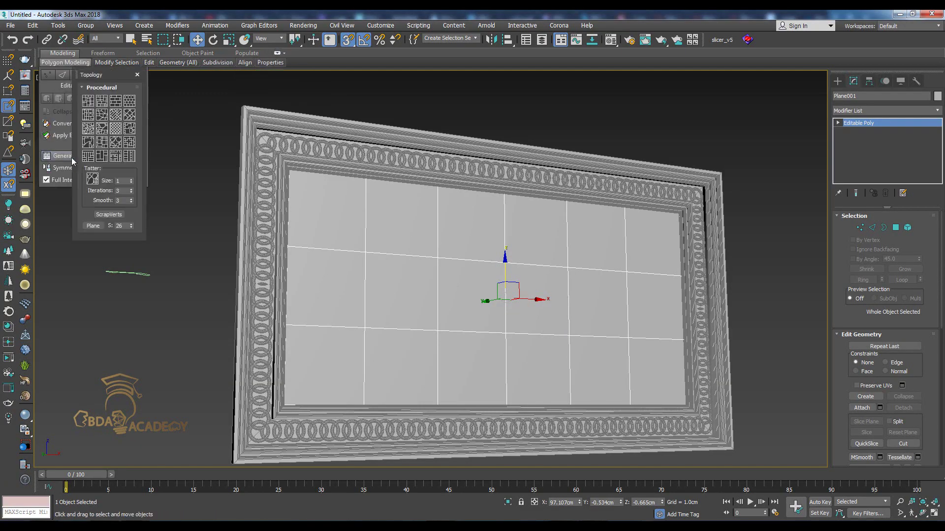
pyautogui.click(117, 129)
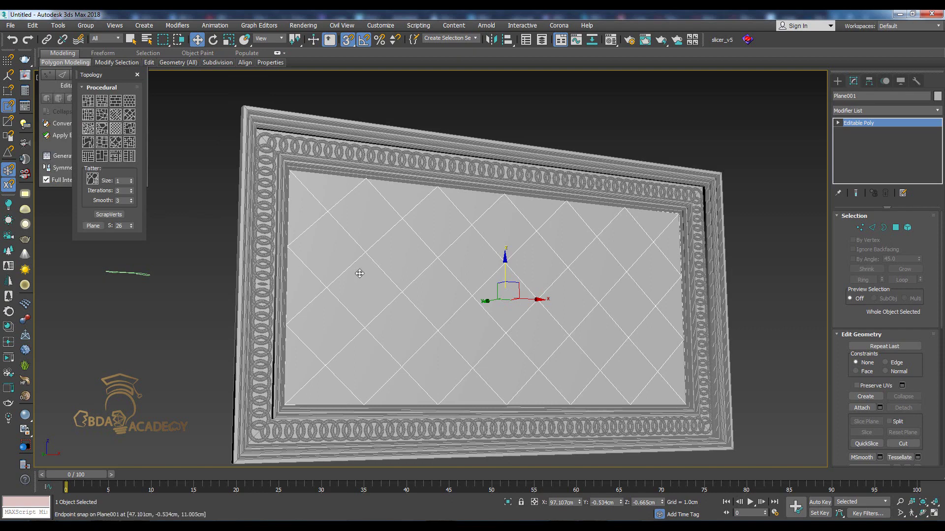
pyautogui.moveTo(363, 253)
pyautogui.keyDown('alt'); pyautogui.mouseDown(button='middle')
pyautogui.moveTo(338, 281)
pyautogui.moveTo(348, 285)
pyautogui.moveTo(363, 341)
pyautogui.moveTo(375, 333)
pyautogui.moveTo(365, 340)
pyautogui.mouseUp(button='middle'); pyautogui.keyUp('alt')
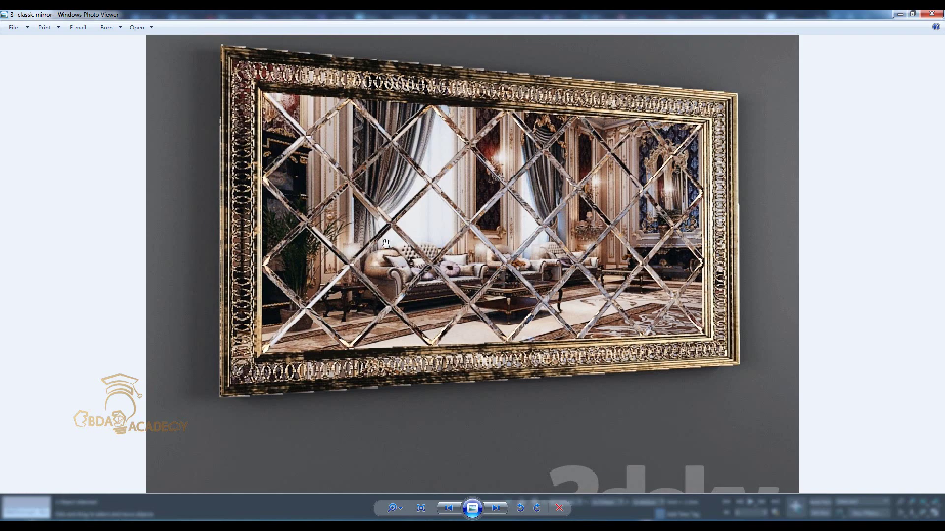
pyautogui.click(899, 14)
pyautogui.moveTo(477, 239); pyautogui.dragTo(469, 243, button='middle')
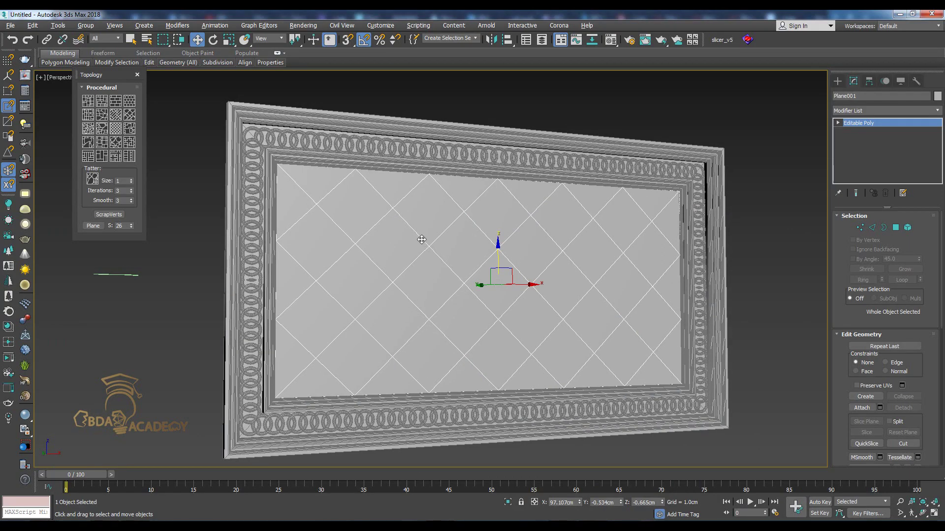
pyautogui.hotkey('ctrl', 'z')
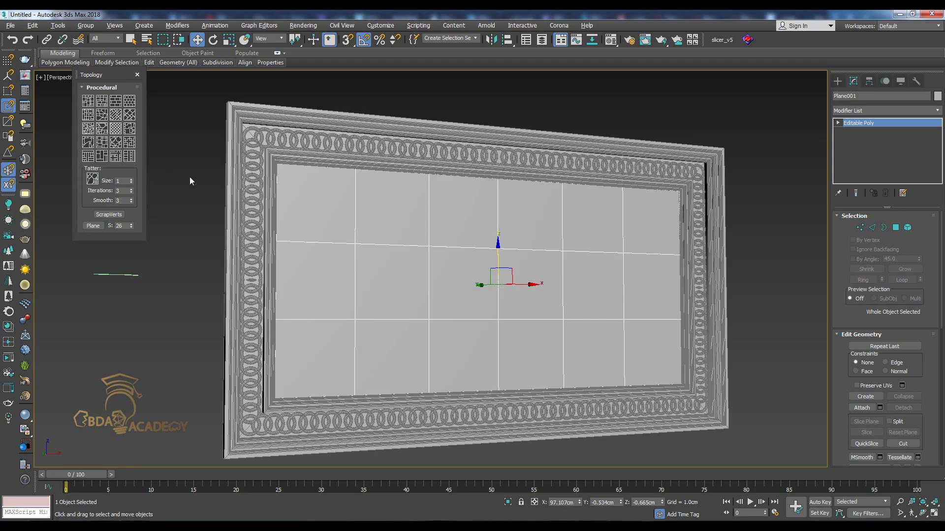
pyautogui.click(119, 132)
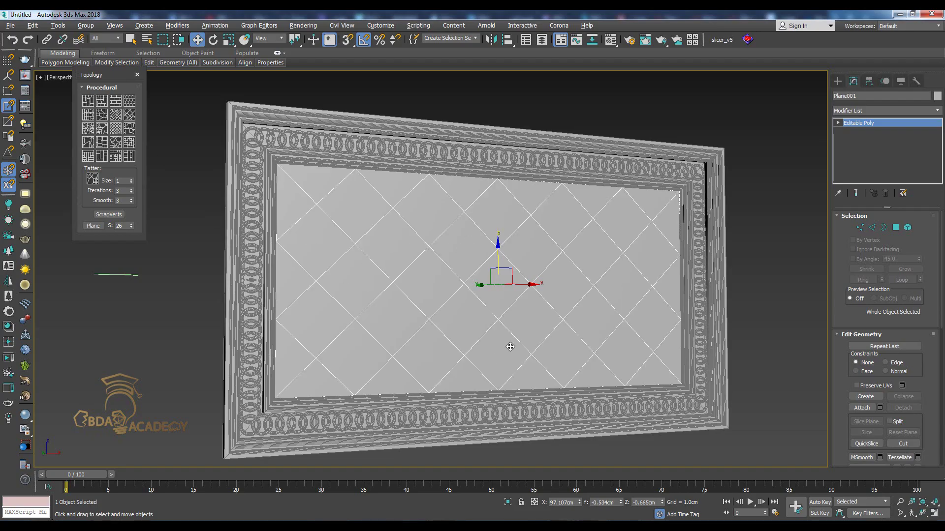
# Select all 45 polygons of Plane001
pyautogui.click(895, 227)
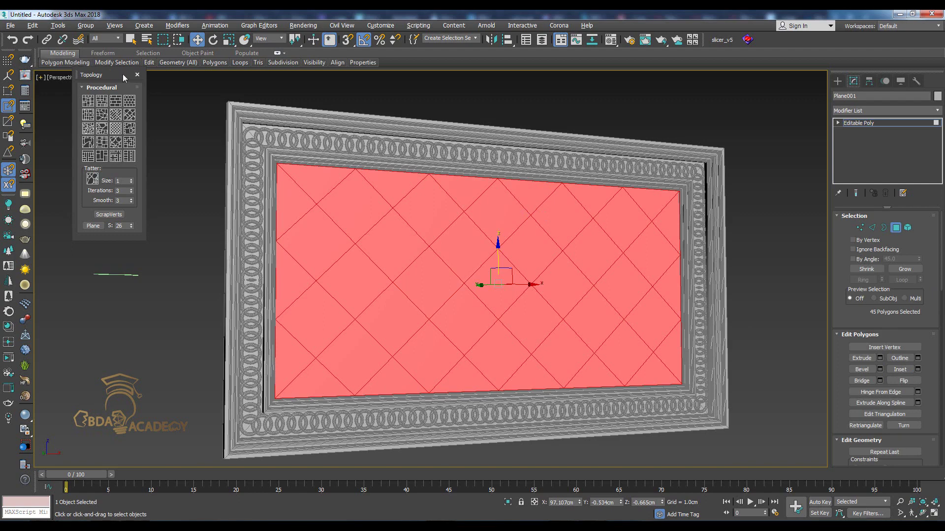
pyautogui.click(138, 75)
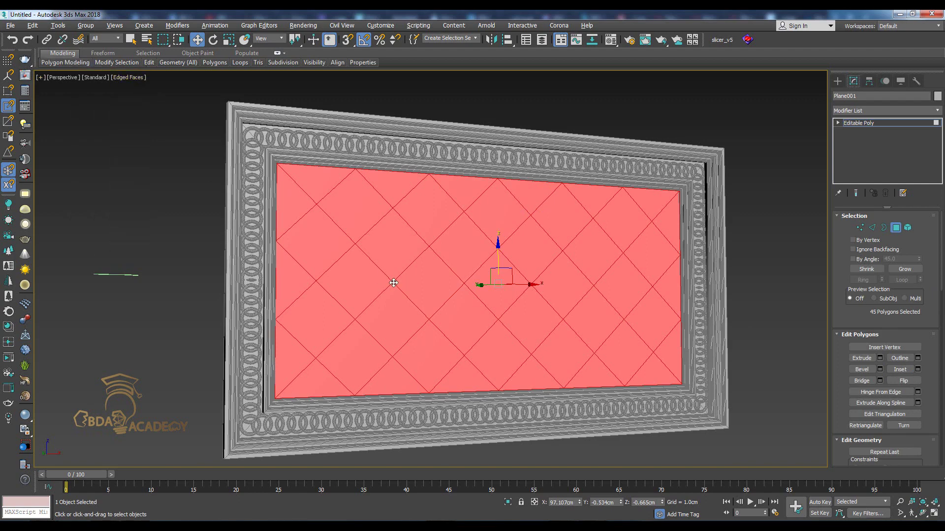
pyautogui.moveTo(392, 280)
pyautogui.keyDown('alt'); pyautogui.mouseDown(button='middle')
pyautogui.moveTo(389, 266)
pyautogui.moveTo(408, 278)
pyautogui.mouseUp(button='middle'); pyautogui.keyUp('alt')
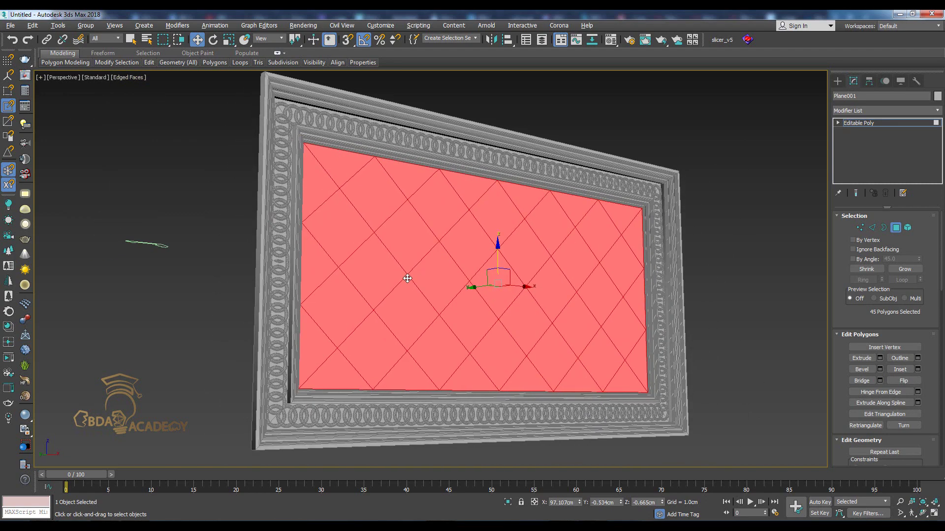
pyautogui.scroll(1, 407, 278)
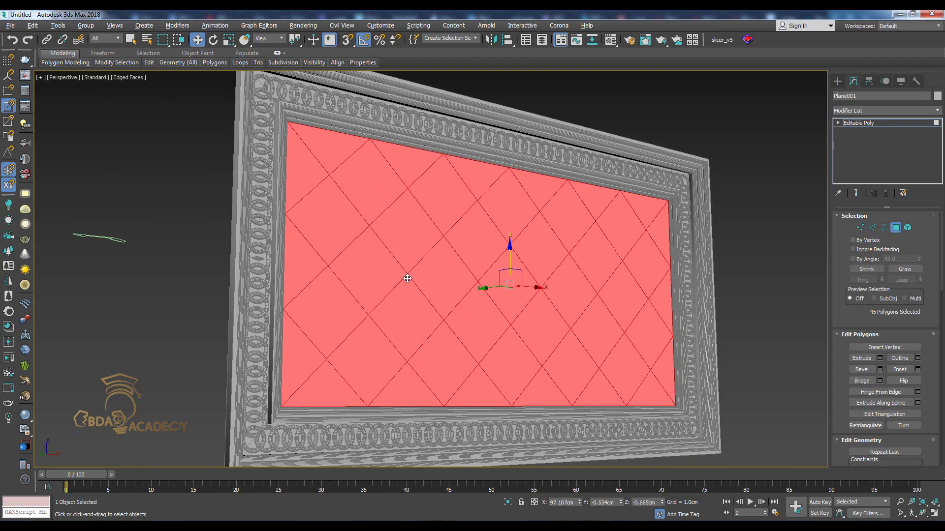
# Bevel the tiles By Polygon with Height 0.5cm and Outline -1.0cm, then exit Polygon mode
pyautogui.click(880, 371)
pyautogui.click(442, 275)
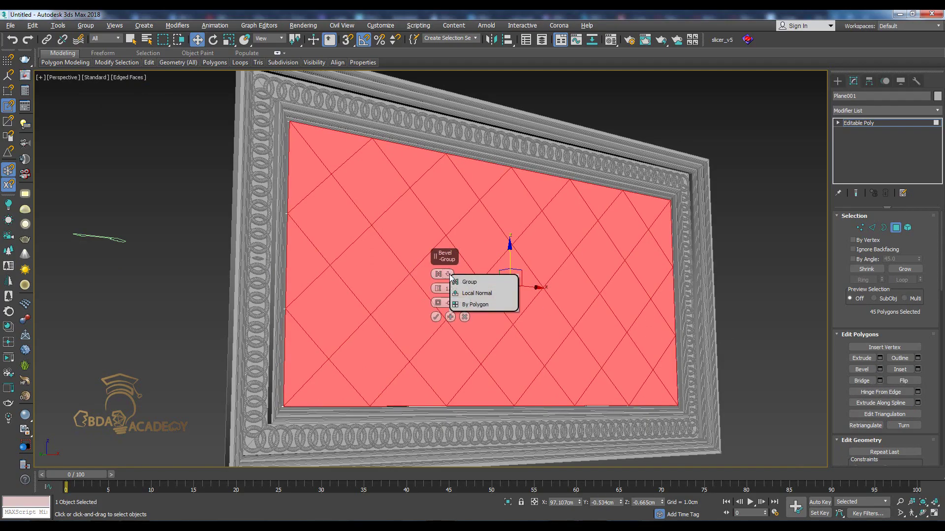
pyautogui.click(475, 305)
pyautogui.moveTo(528, 334)
pyautogui.keyDown('alt'); pyautogui.mouseDown(button='middle')
pyautogui.moveTo(517, 333)
pyautogui.moveTo(532, 334)
pyautogui.mouseUp(button='middle'); pyautogui.keyUp('alt')
pyautogui.moveTo(437, 303); pyautogui.dragTo(431, 343)
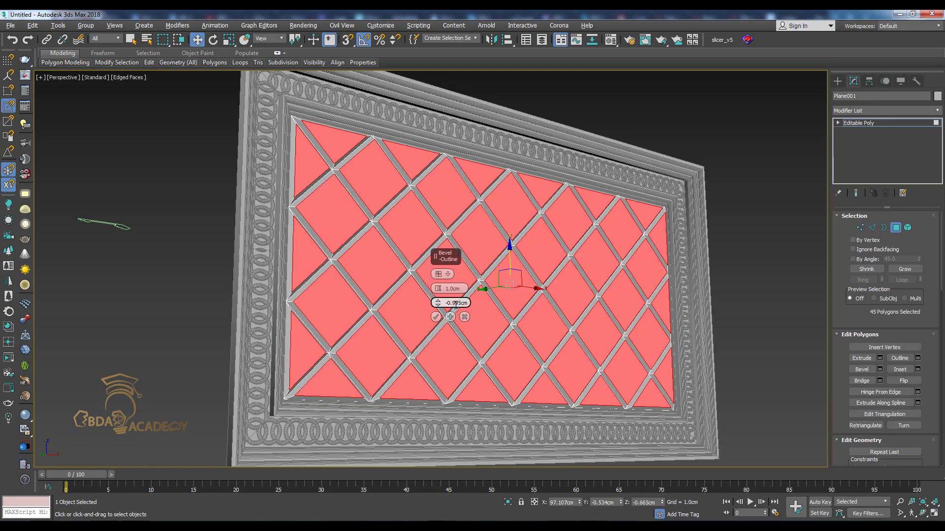
pyautogui.doubleClick(456, 302)
pyautogui.press('Return')
pyautogui.moveTo(359, 337)
pyautogui.keyDown('alt'); pyautogui.mouseDown(button='middle')
pyautogui.moveTo(337, 320)
pyautogui.moveTo(360, 348)
pyautogui.mouseUp(button='middle'); pyautogui.keyUp('alt')
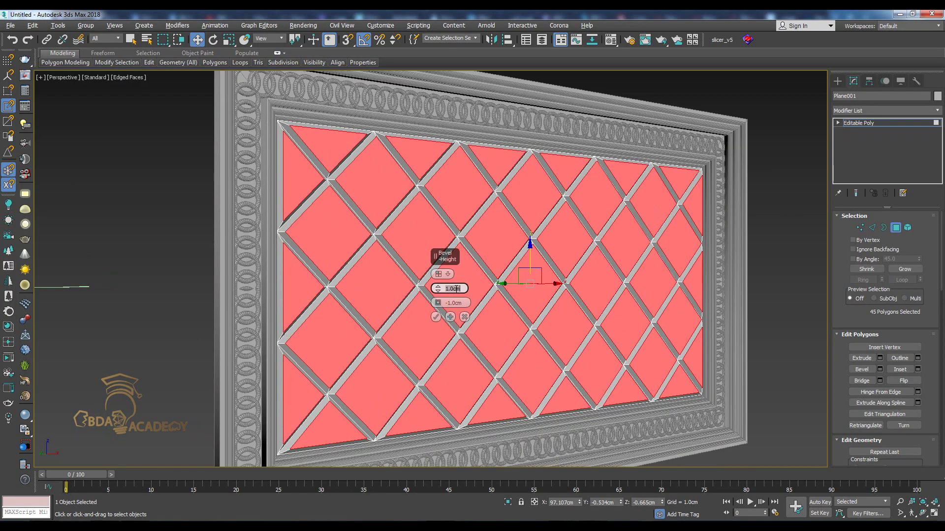
pyautogui.write('.5')
pyautogui.write('0.5')
pyautogui.press('Return')
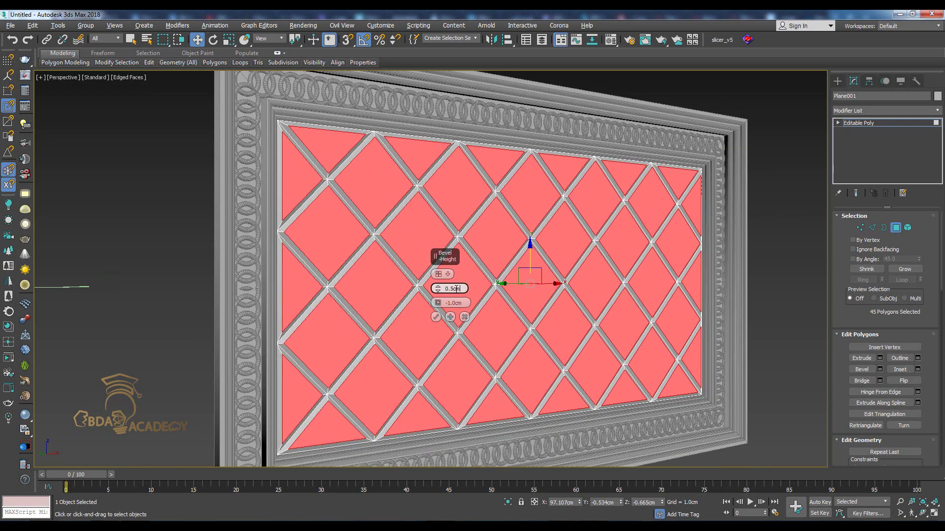
pyautogui.click(435, 317)
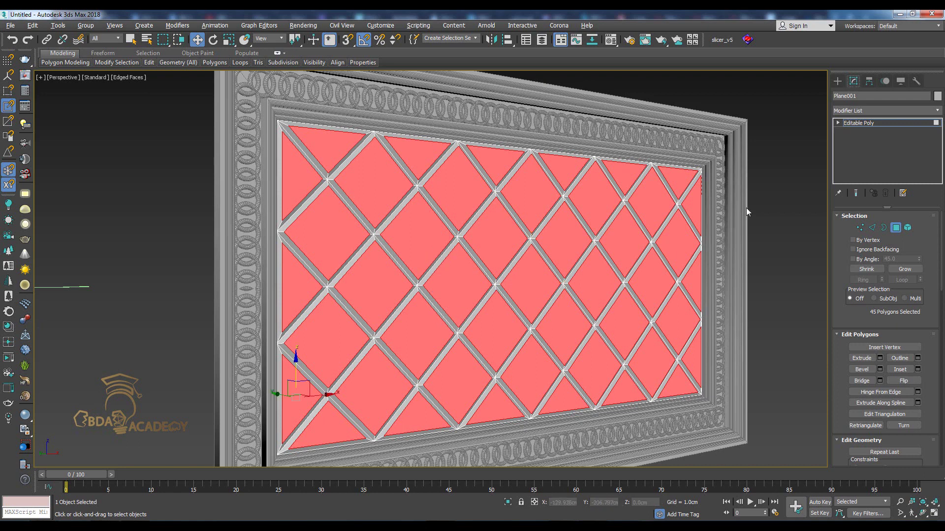
pyautogui.click(884, 228)
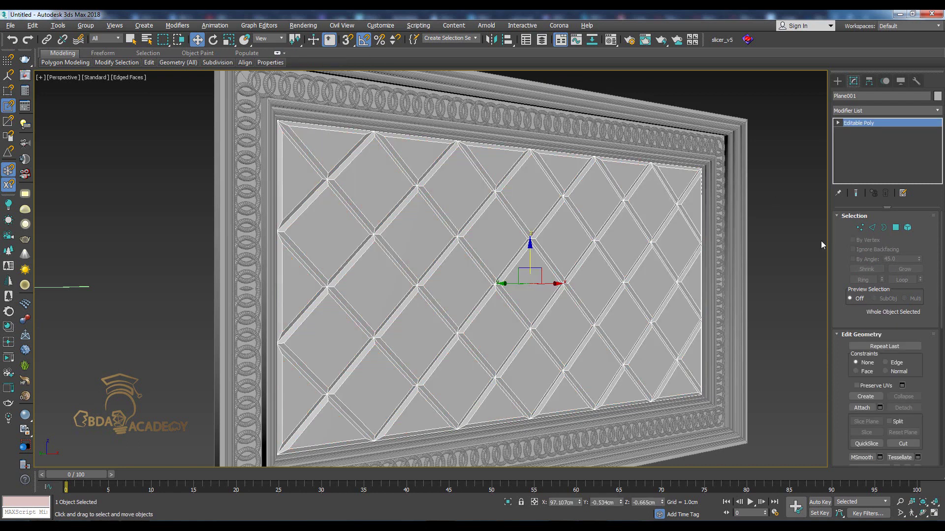
# Turn off Edged Faces and orbit to view the bevelled diamond panel squarely
pyautogui.press('F4')
pyautogui.scroll(-3, 779, 248)
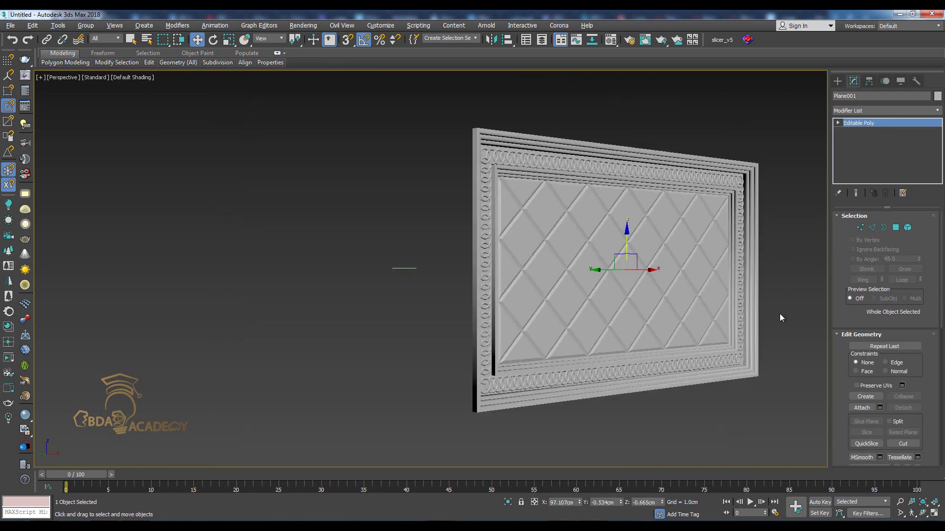
pyautogui.moveTo(779, 317)
pyautogui.keyDown('alt'); pyautogui.mouseDown(button='middle')
pyautogui.moveTo(749, 317)
pyautogui.moveTo(748, 300)
pyautogui.moveTo(686, 324)
pyautogui.moveTo(713, 326)
pyautogui.moveTo(706, 331)
pyautogui.moveTo(706, 320)
pyautogui.mouseUp(button='middle'); pyautogui.keyUp('alt')
pyautogui.scroll(2, 686, 327)
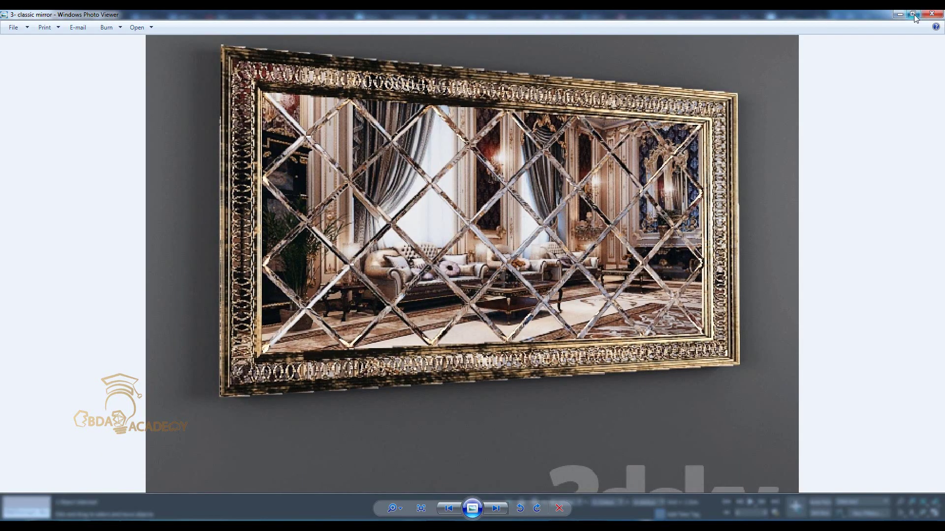
# Shift the diamond-tiled mirror model right and bring the reference photo back alongside it
pyautogui.click(913, 14)
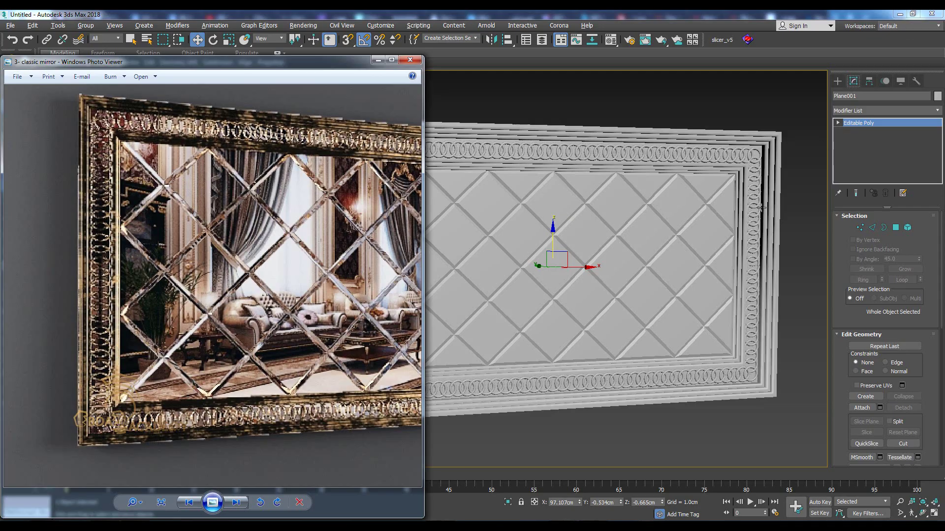
pyautogui.moveTo(512, 258); pyautogui.dragTo(558, 256, button='middle')
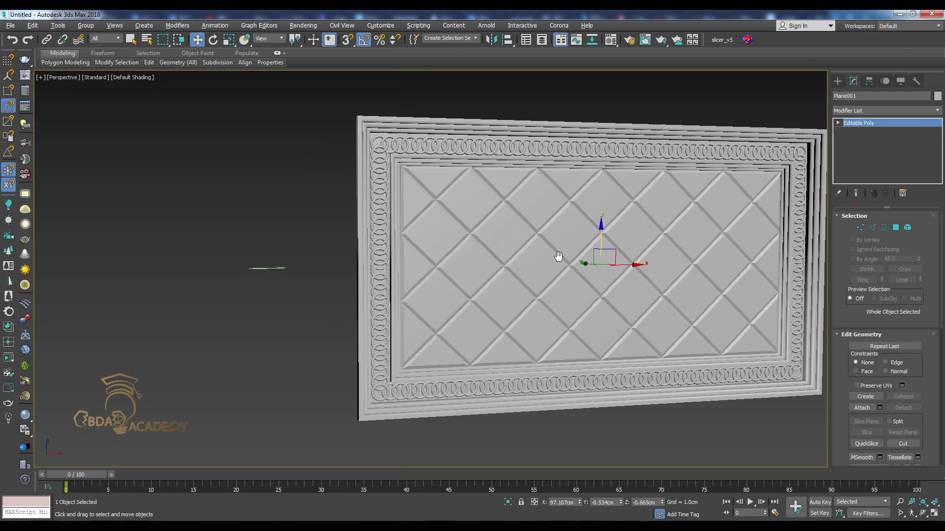
pyautogui.scroll(-1, 559, 260)
pyautogui.scroll(-1, 561, 265)
pyautogui.scroll(-2, 564, 272)
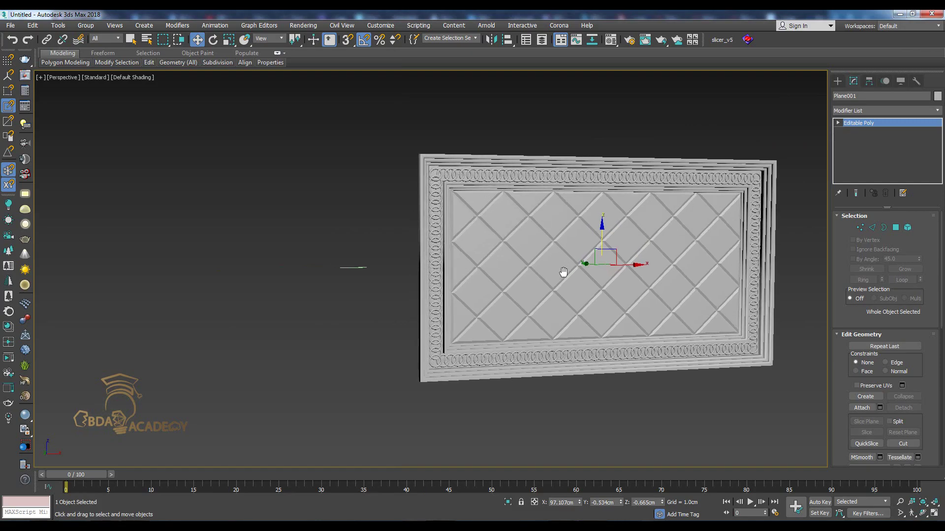
pyautogui.hotkey('alt', 'Tab')
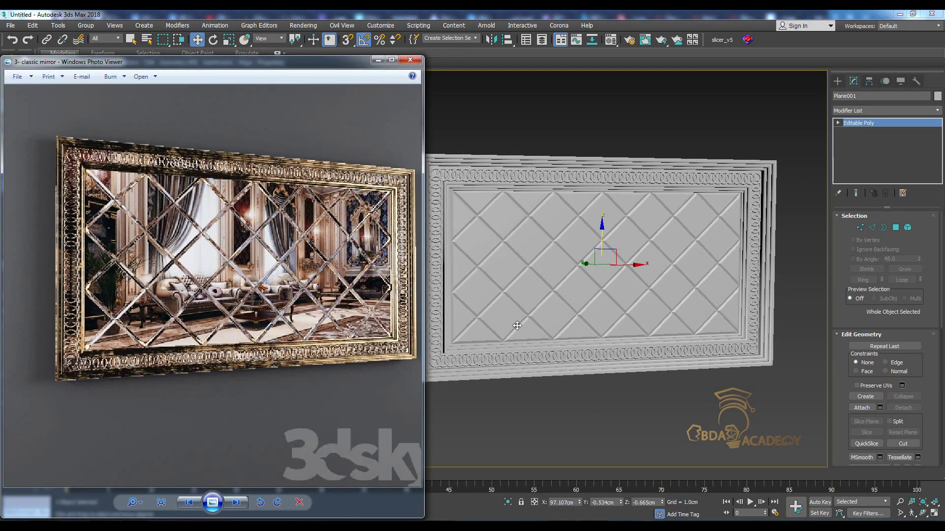